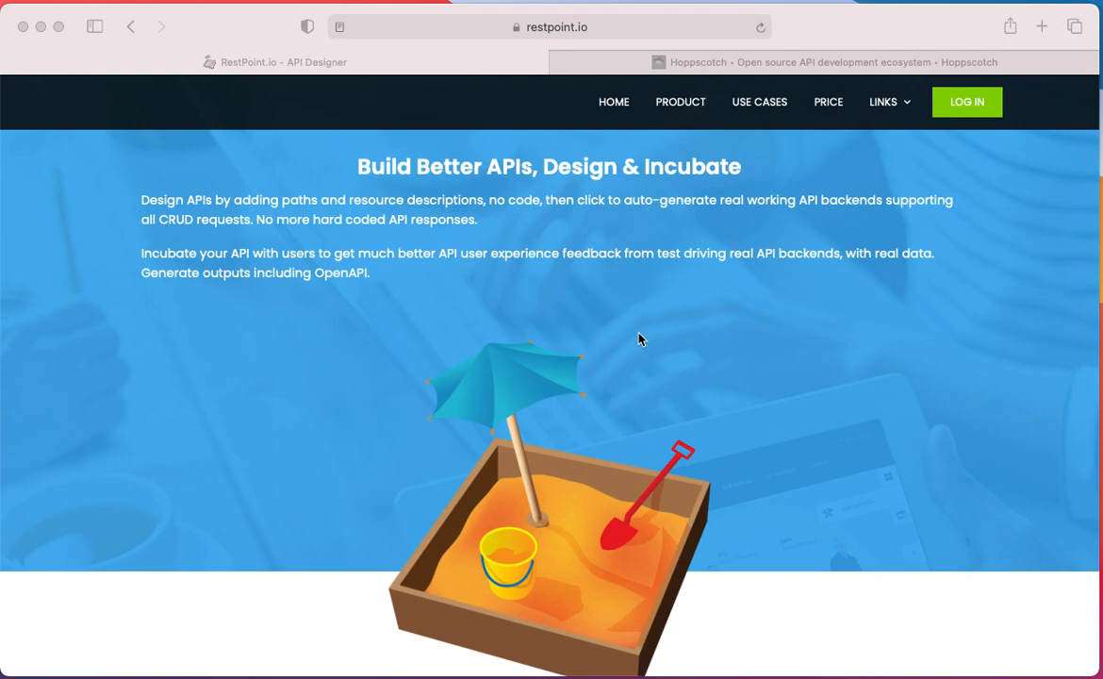
- Log in to the Restpoint.io API Designer from the homepage
click(973, 109)
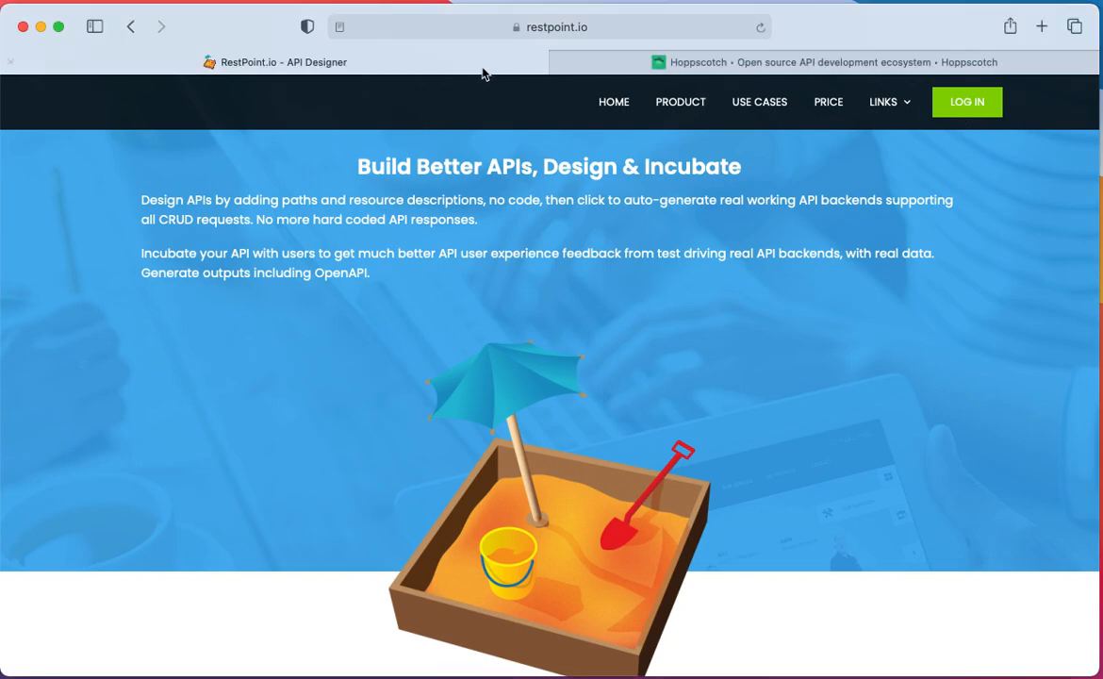
click(968, 107)
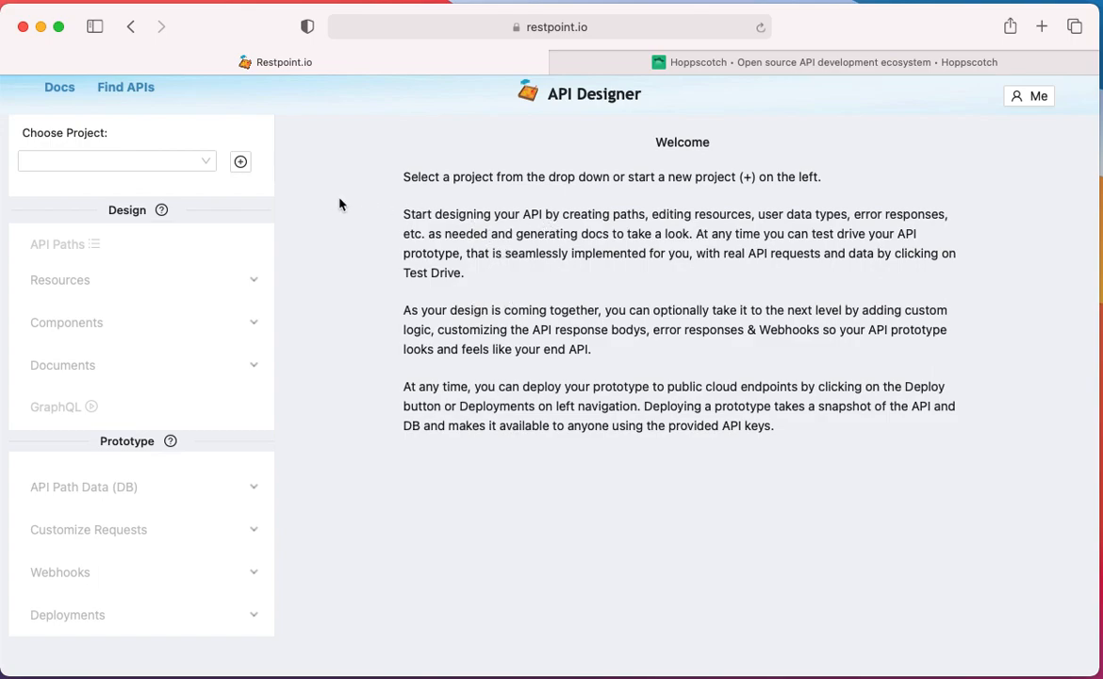
- Create a project named 'School' with the description 'An API for schools', using No Import
click(240, 162)
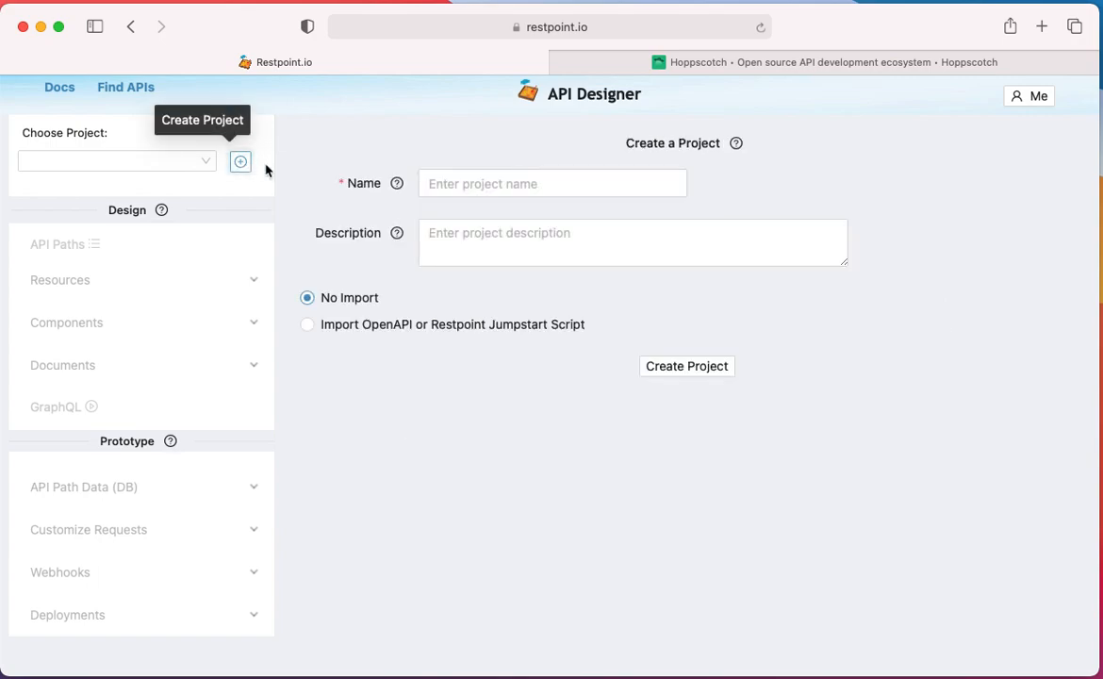
click(505, 181)
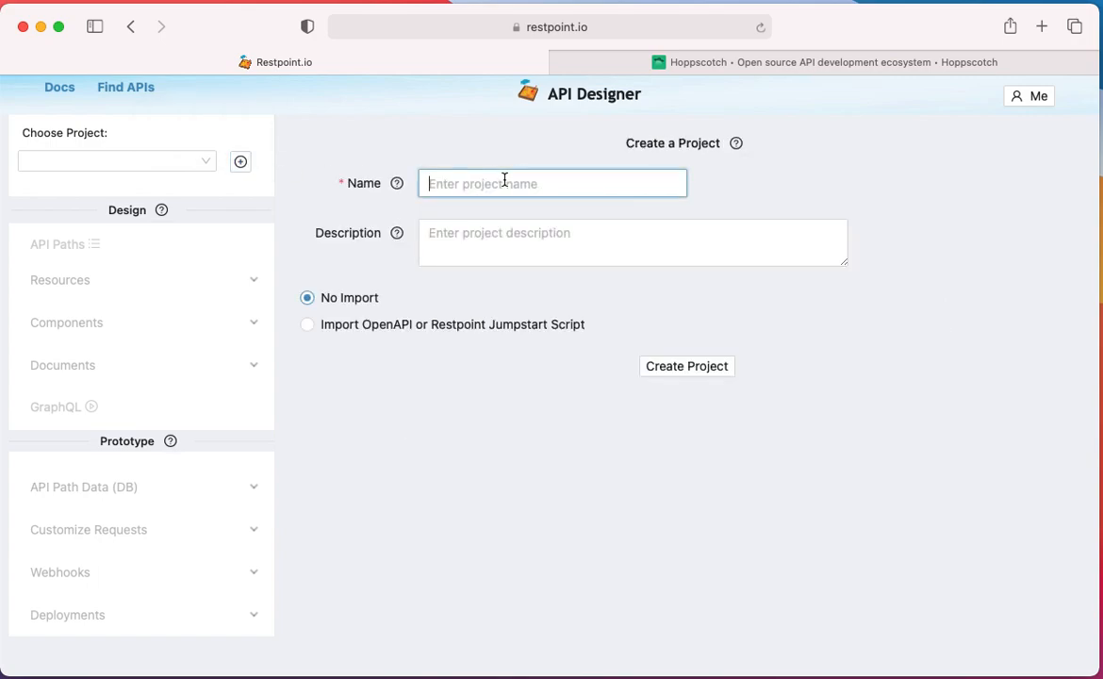
text(School)
click(517, 237)
text(An API for schoo)
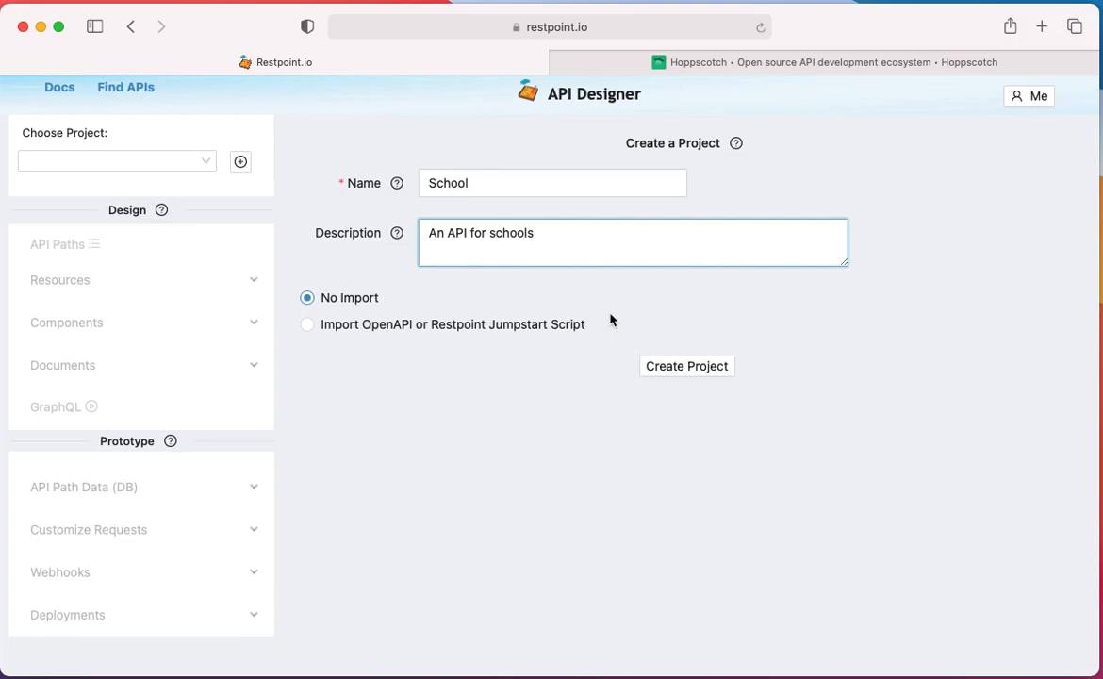
click(691, 372)
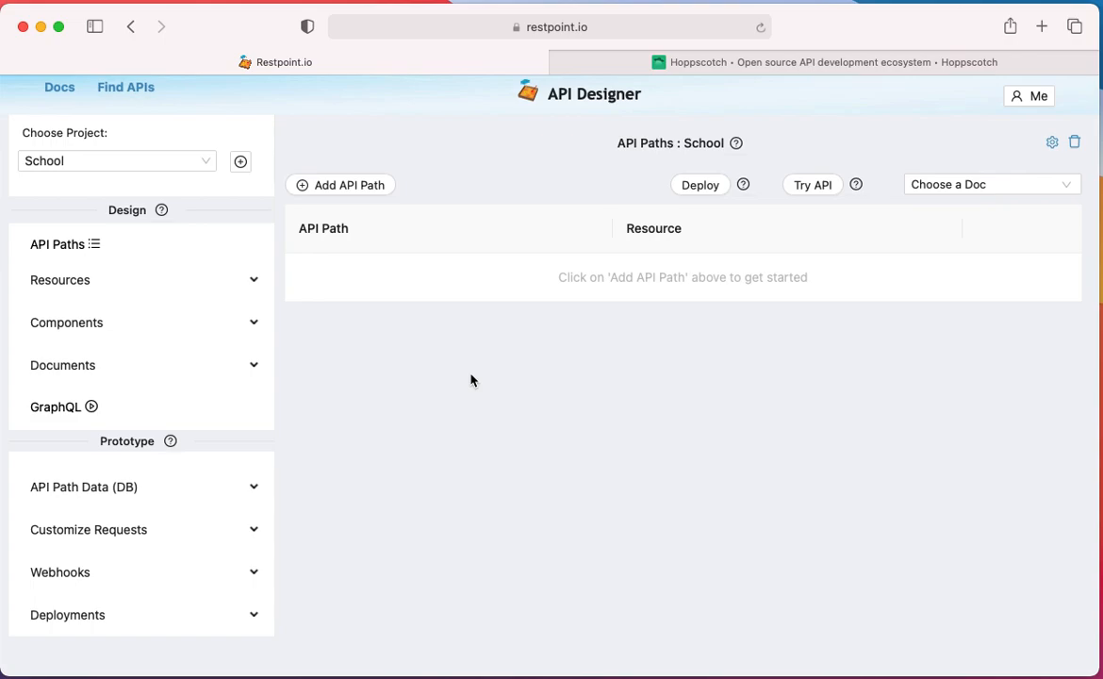
- Add a new API path 'schools' as a Collection of Resources
click(374, 186)
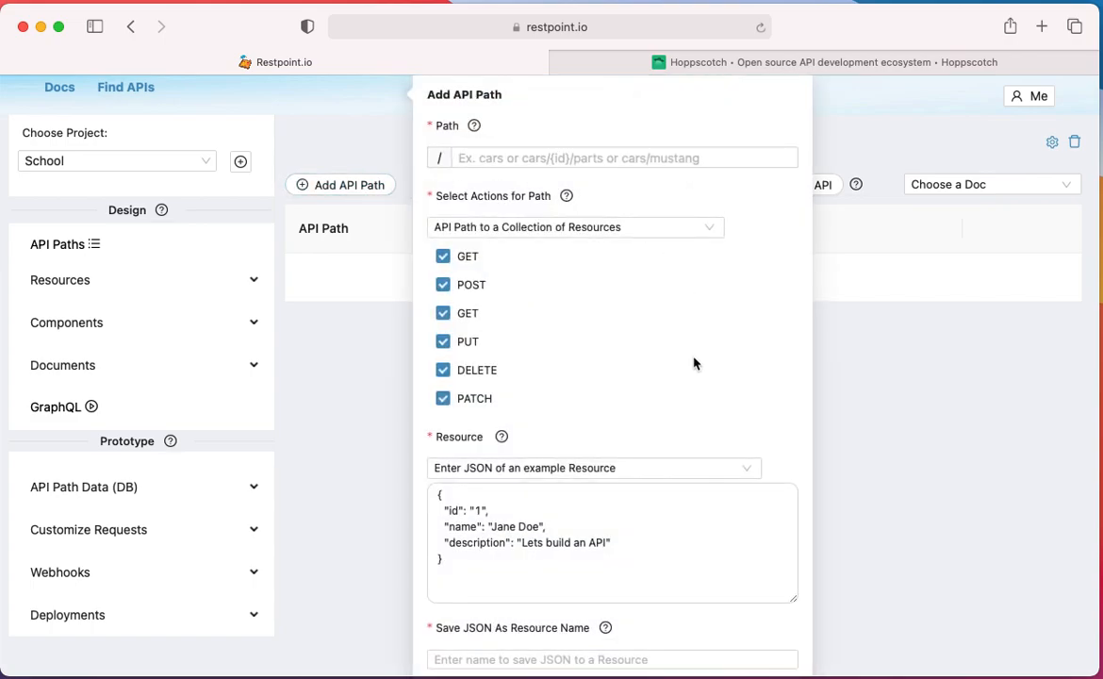
scroll(731, 462, down, 1)
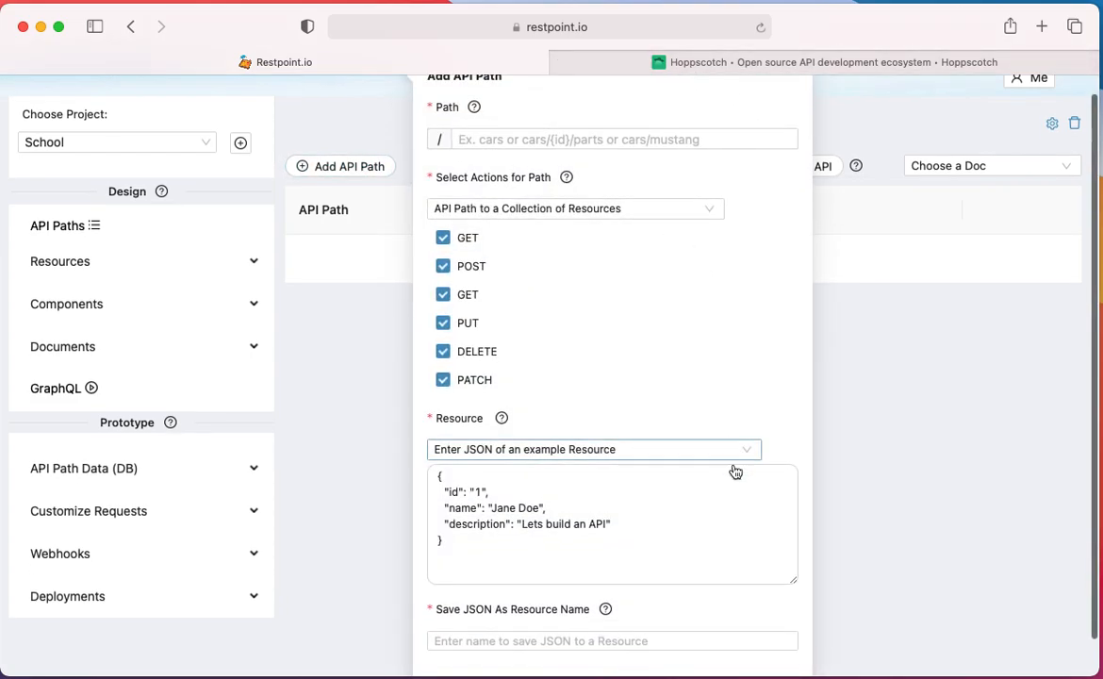
scroll(736, 471, down, 3)
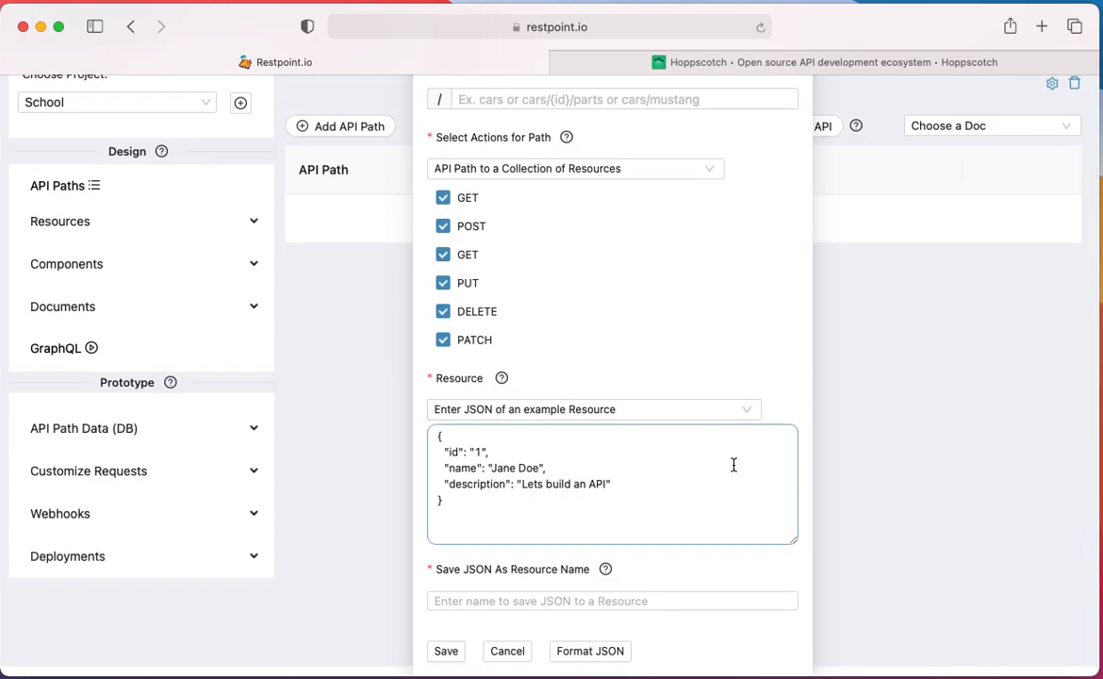
scroll(624, 335, up, 3)
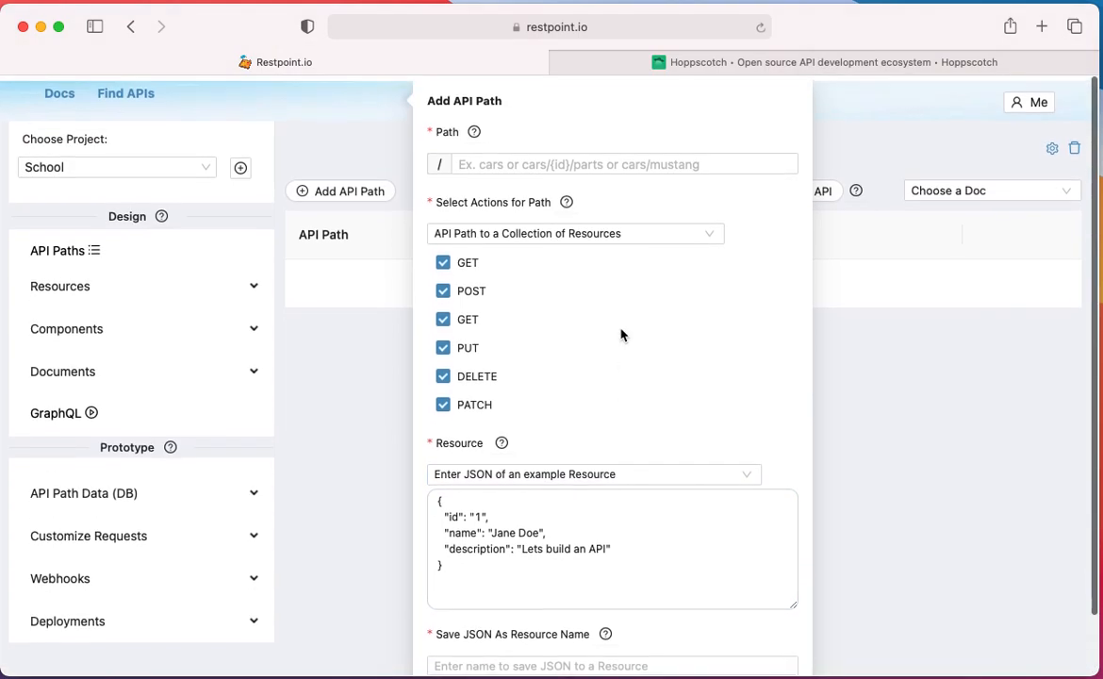
click(504, 161)
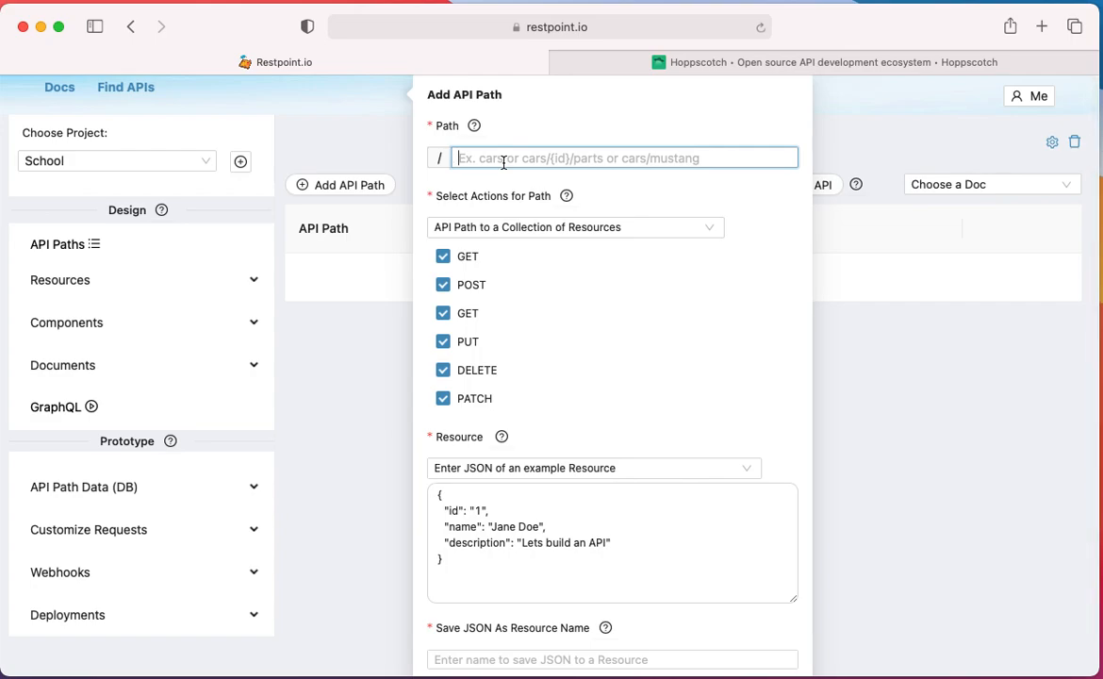
text(schools)
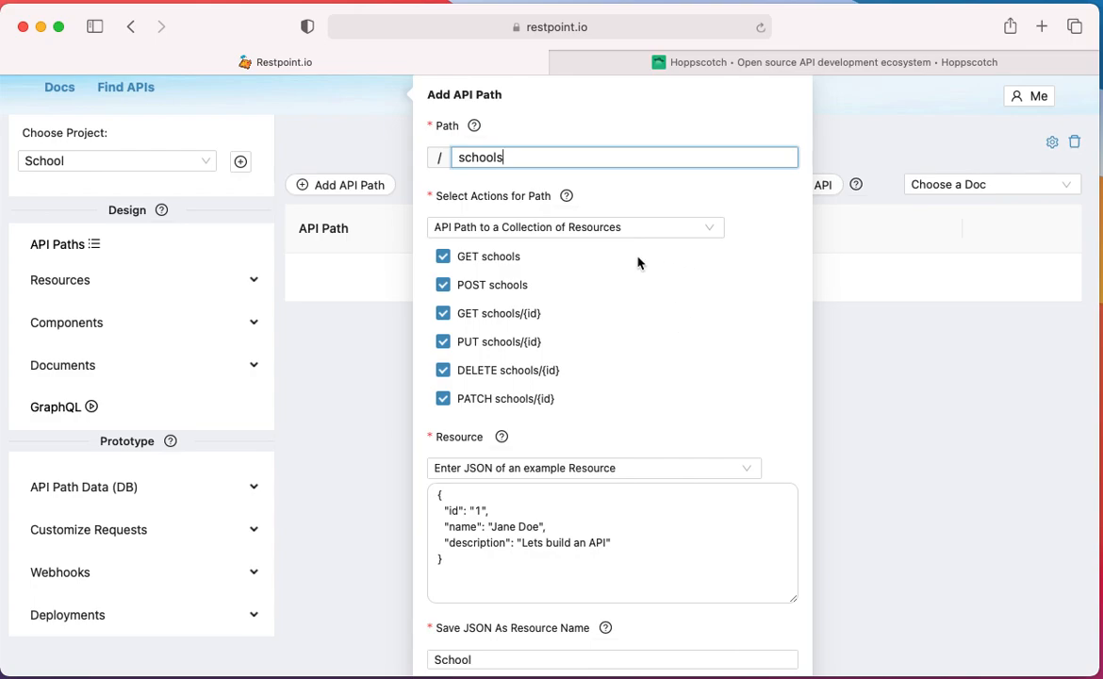
click(573, 235)
click(573, 235)
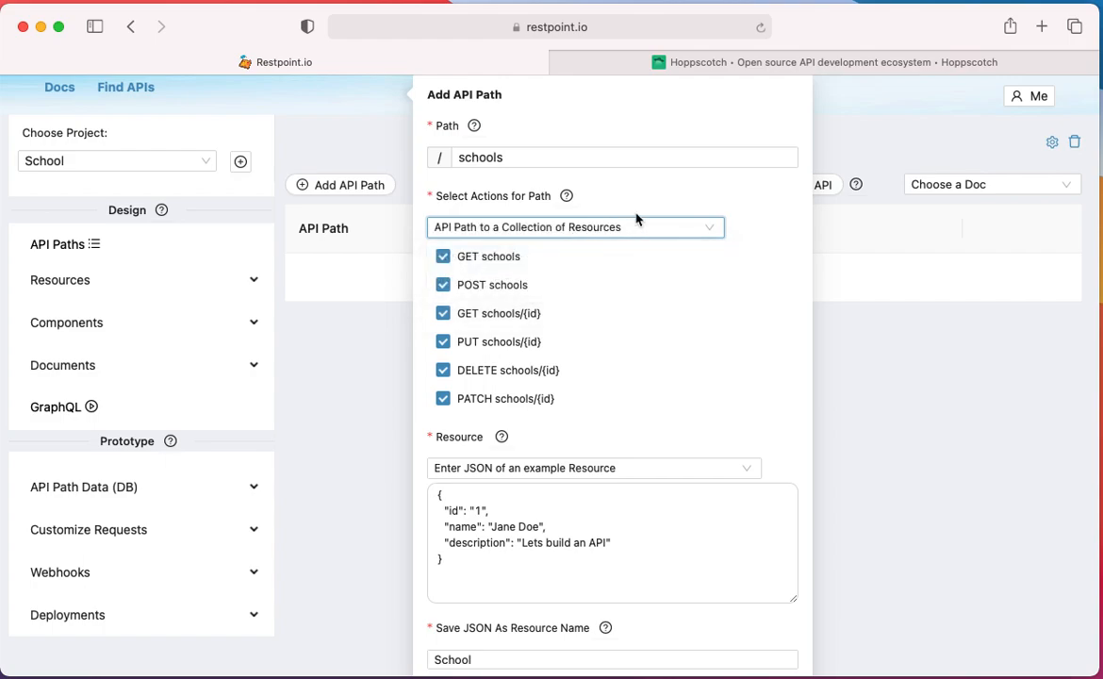
- Uncheck the PATCH schools/{id} action, keeping GET, POST, PUT and DELETE
scroll(620, 320, down, 2)
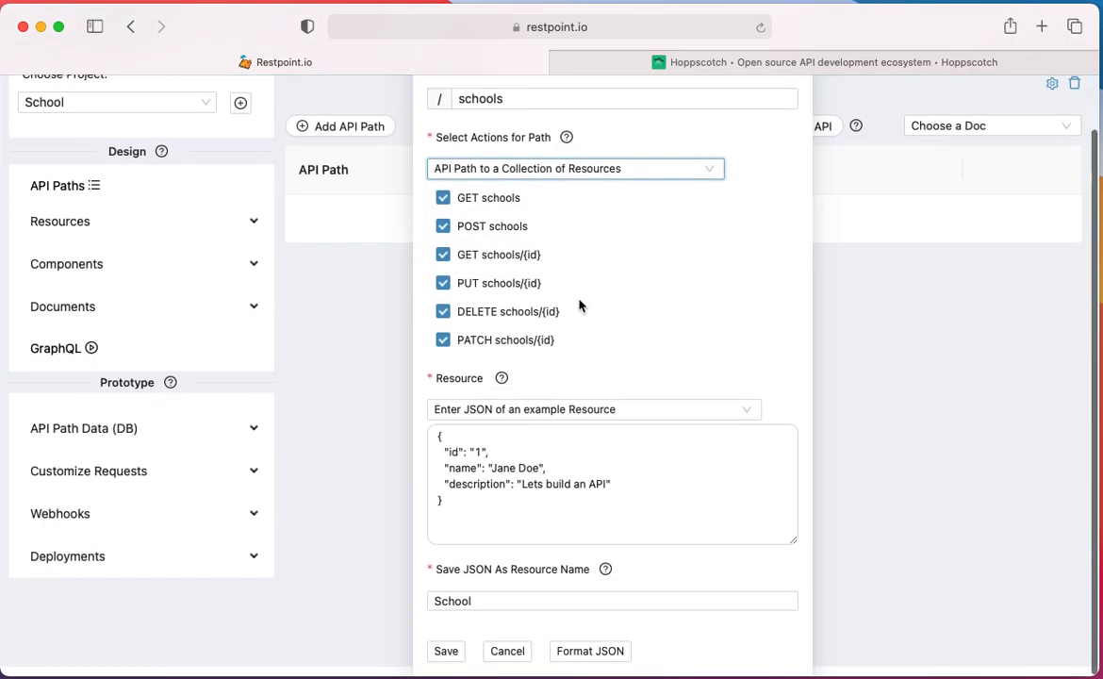
click(444, 340)
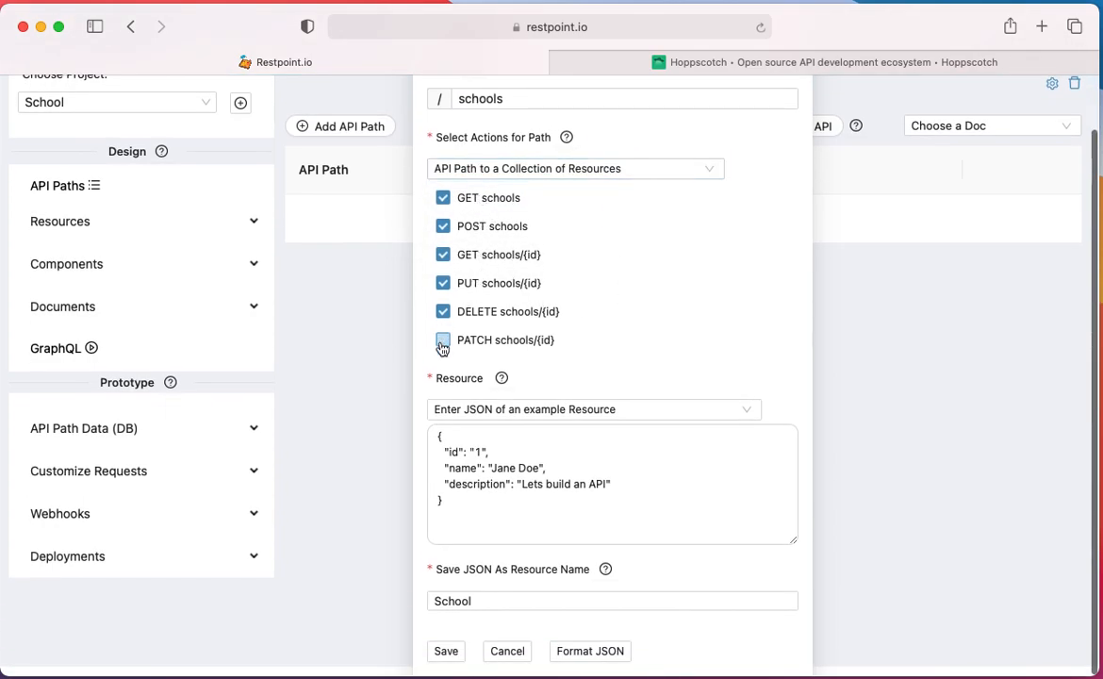
click(509, 443)
click(481, 457)
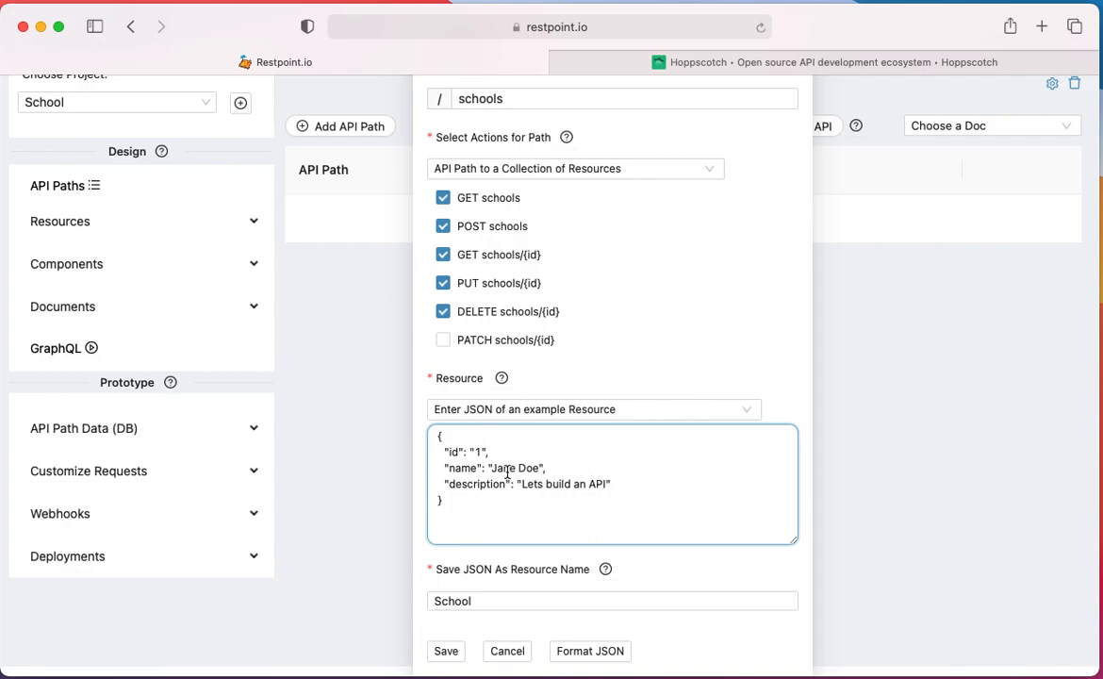
- Set the example name to 'High School' and the description to 'A grade 10-12 high school'
click(538, 467)
text(High School)
double_click(533, 484)
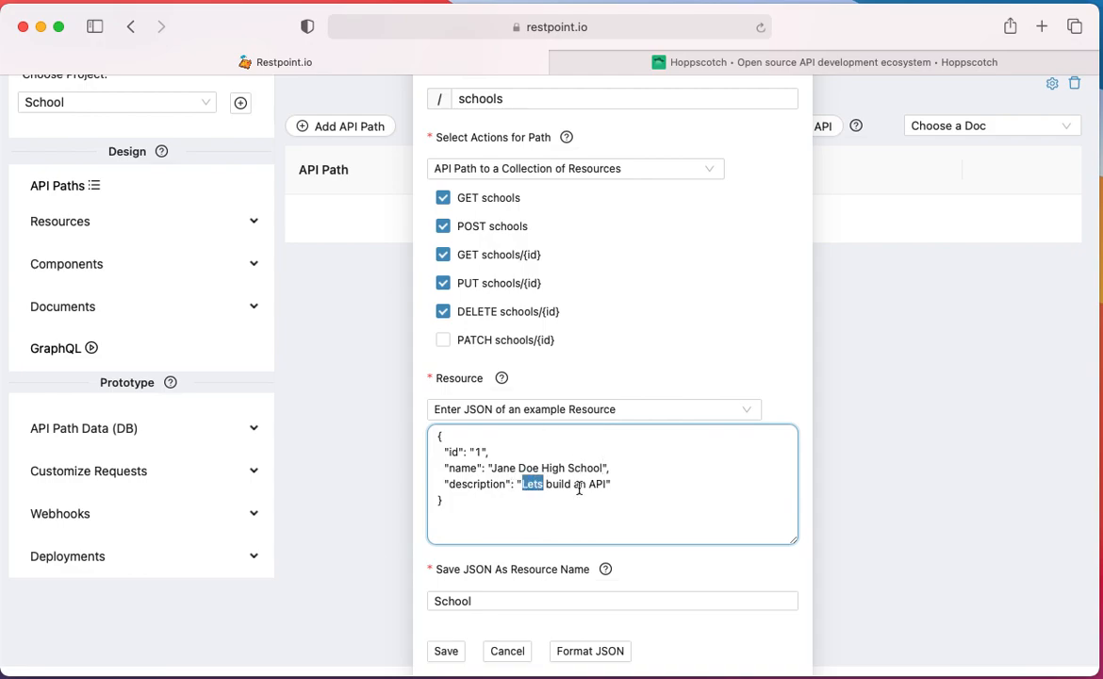
shift+click(600, 486)
text(A)
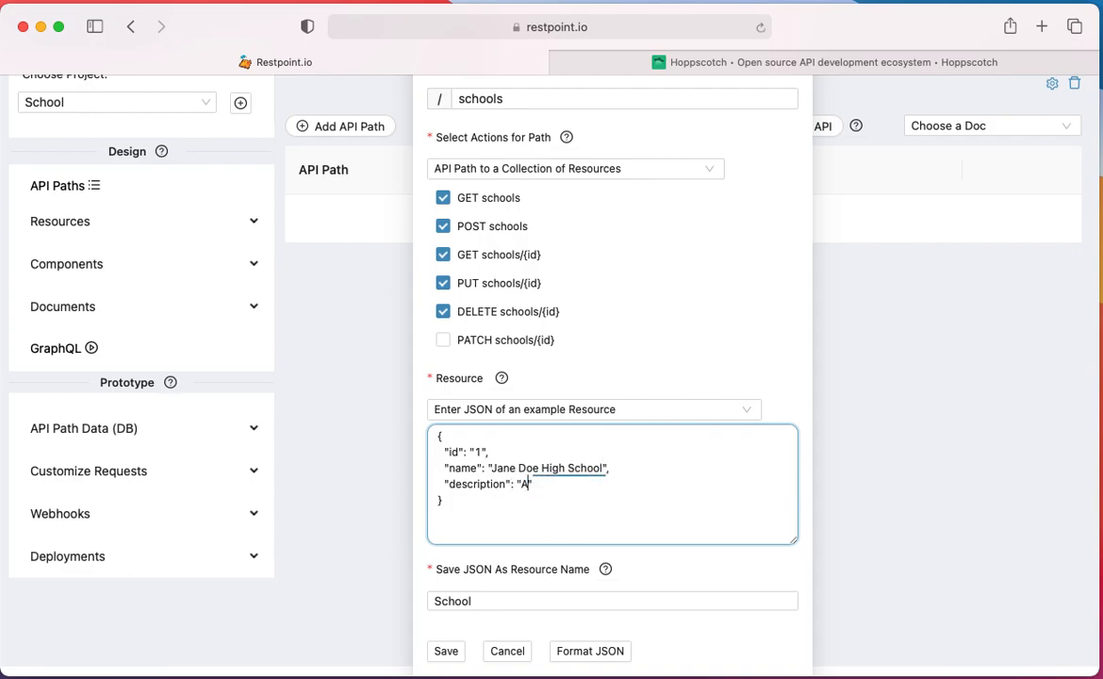
text( grade)
key(BackSpace)
text(de 10-12 high )
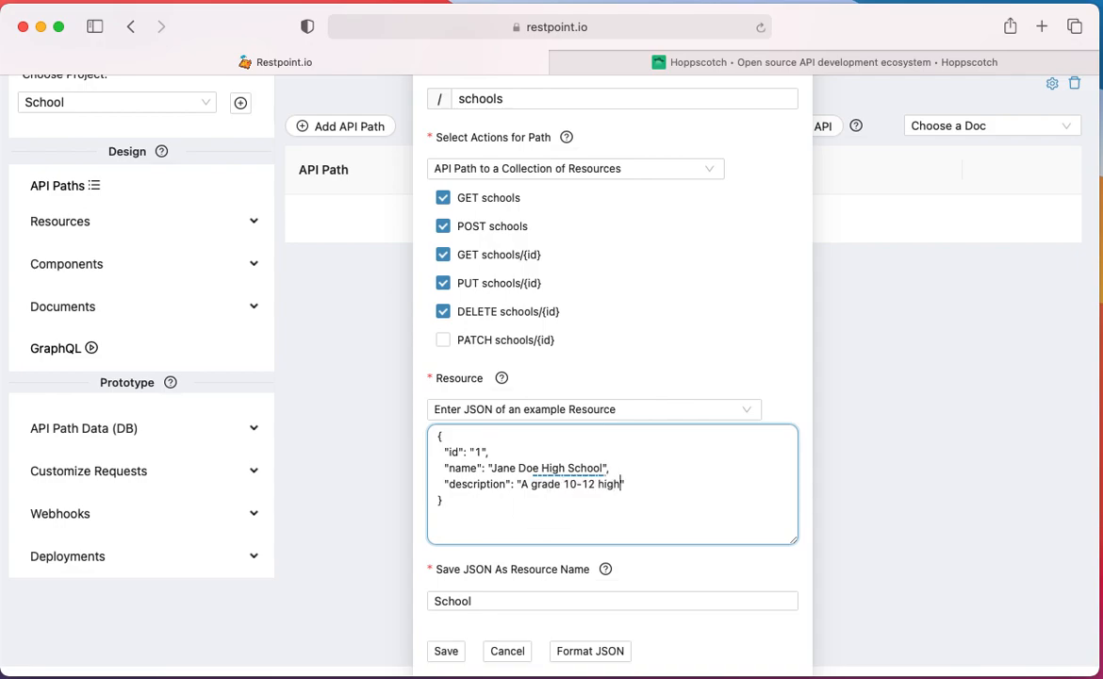
text(school",)
- Add an address object with street '100 Main Street', city 'Boston' and state 'MA'
key(Return)
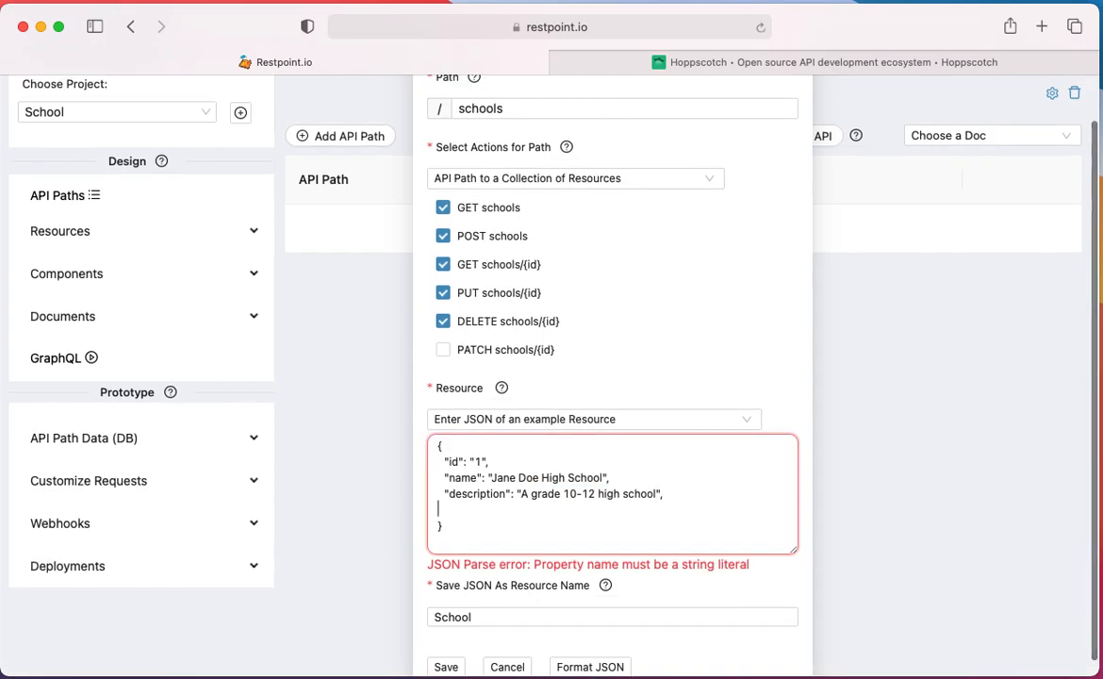
text("address" : {)
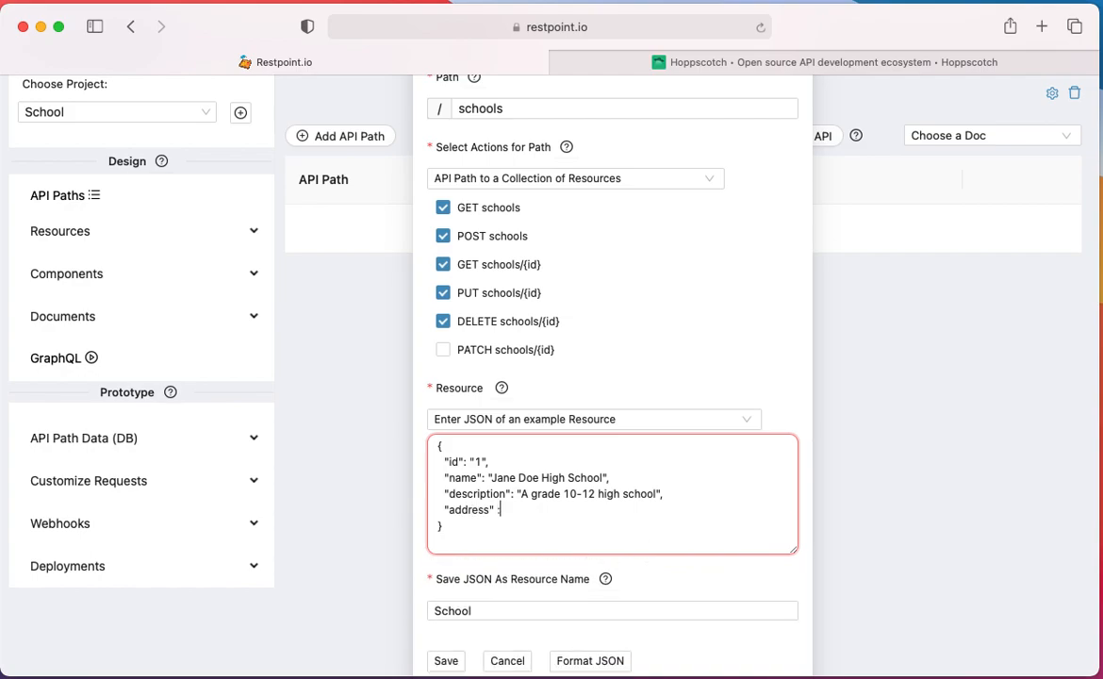
key(Return)
key(Return)
text(})
click(557, 521)
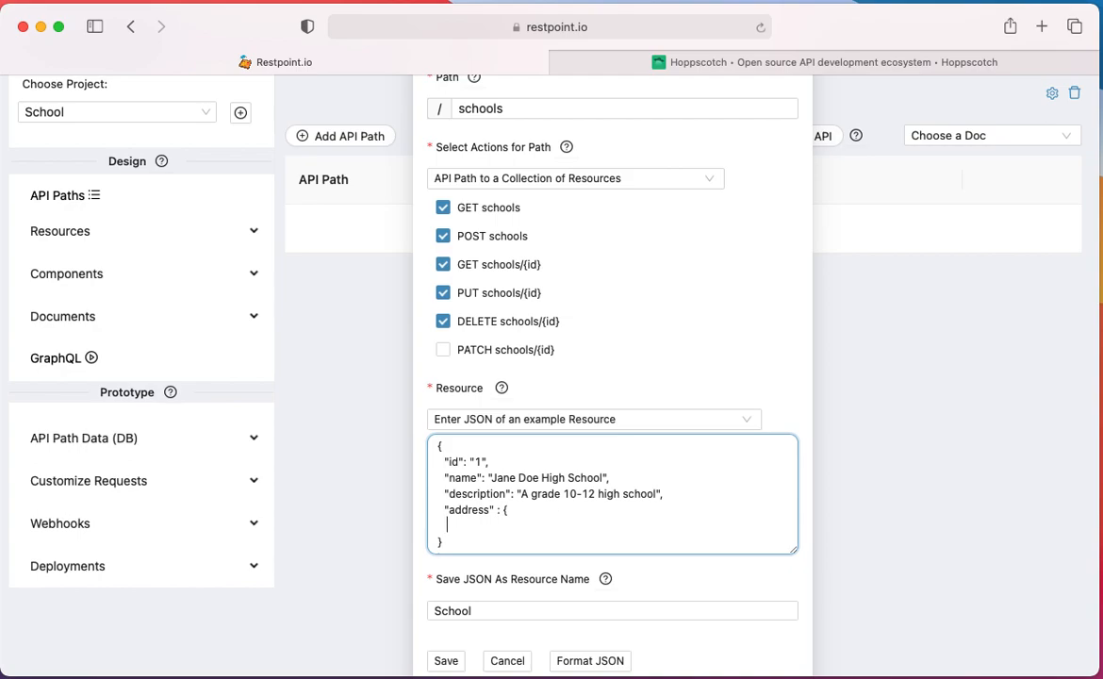
text("street: : ")
key(BackSpace)
key(BackSpace)
key(BackSpace)
key(BackSpace)
key(BackSpace)
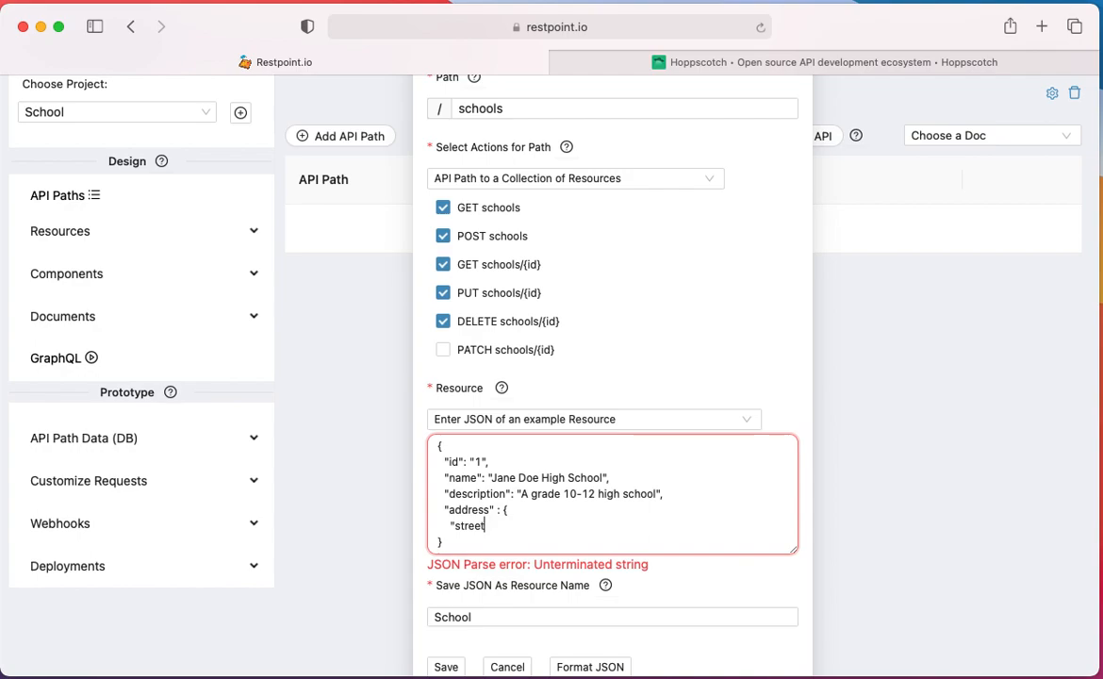
text(" : "100 Main Street",)
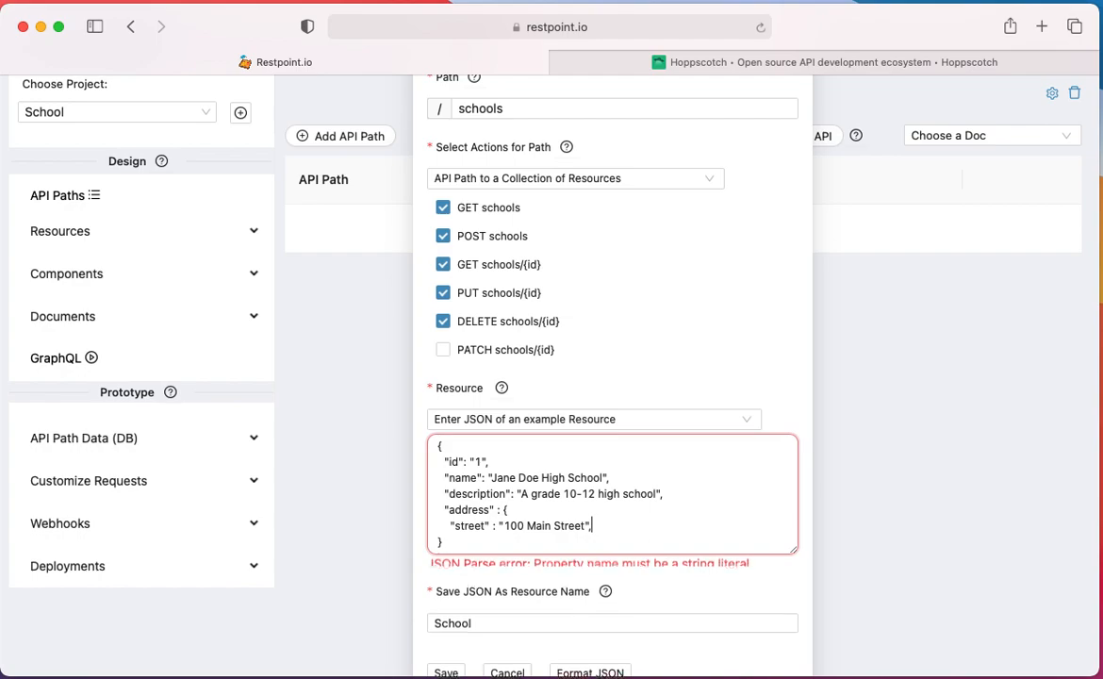
key(Return)
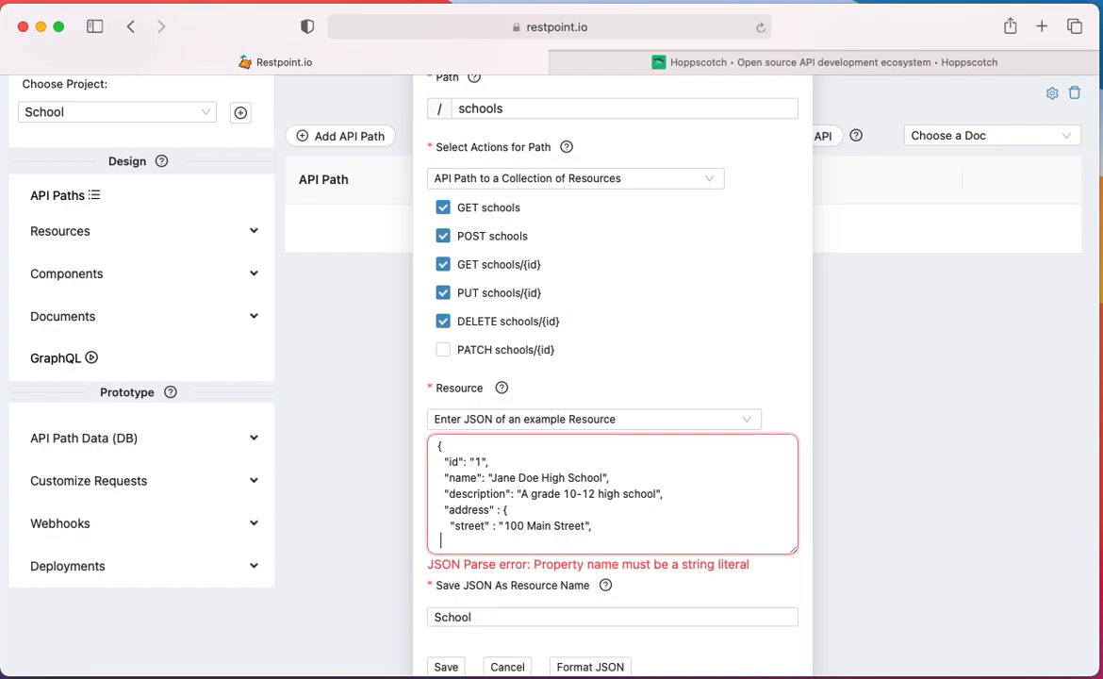
text("city" : "B)
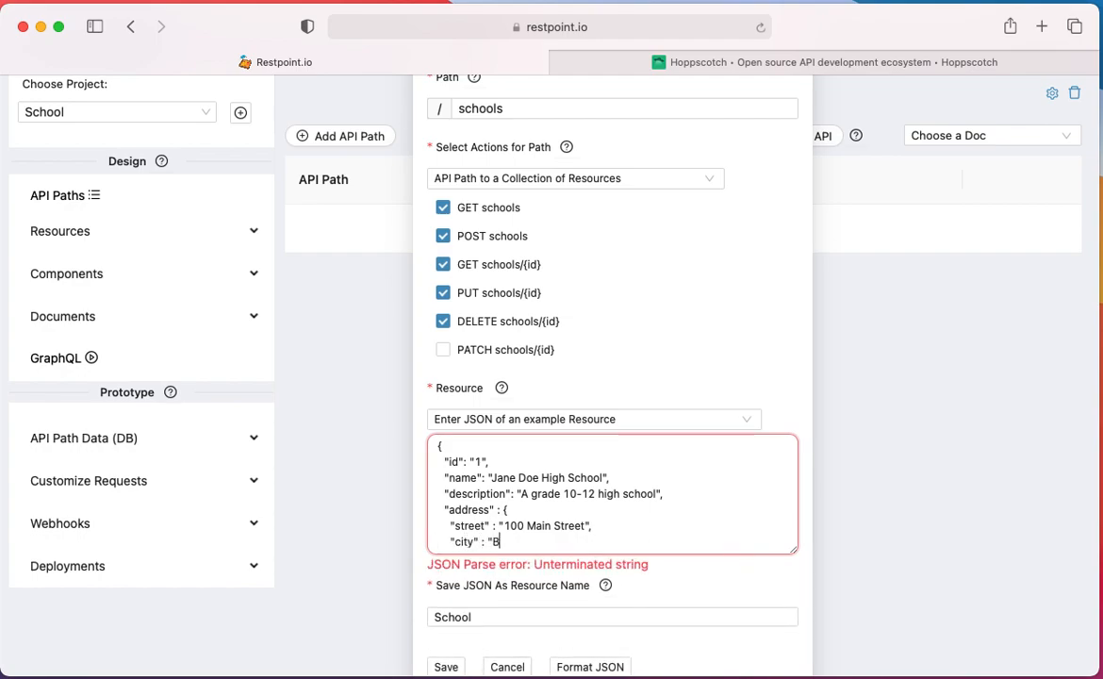
text(oston",)
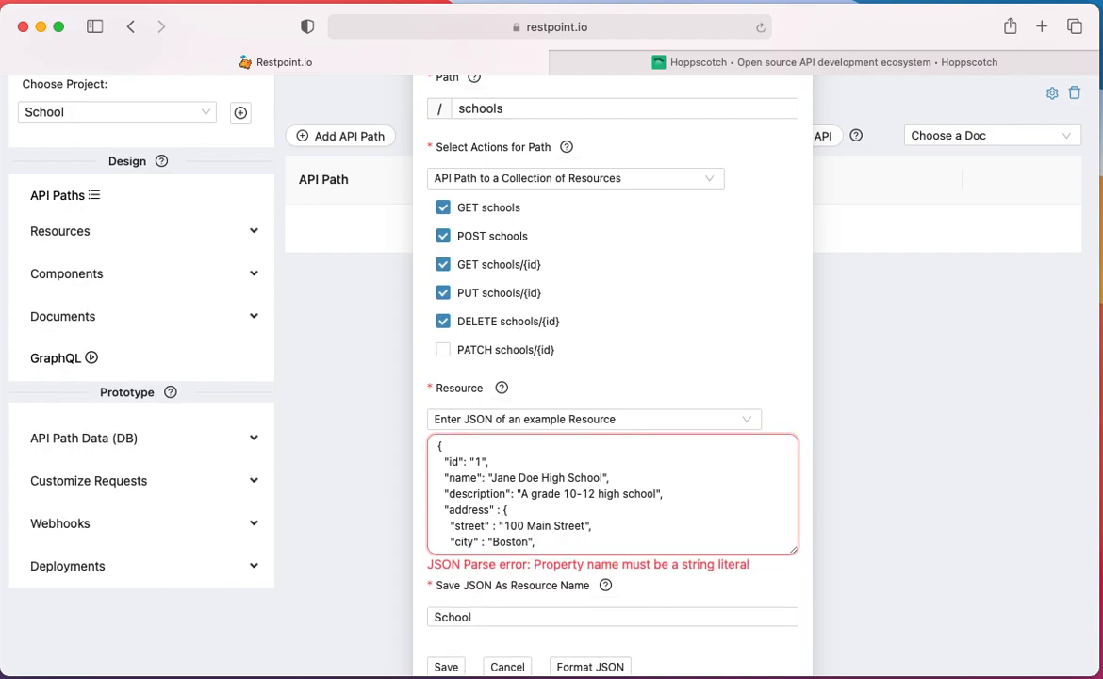
key(Return)
text(")
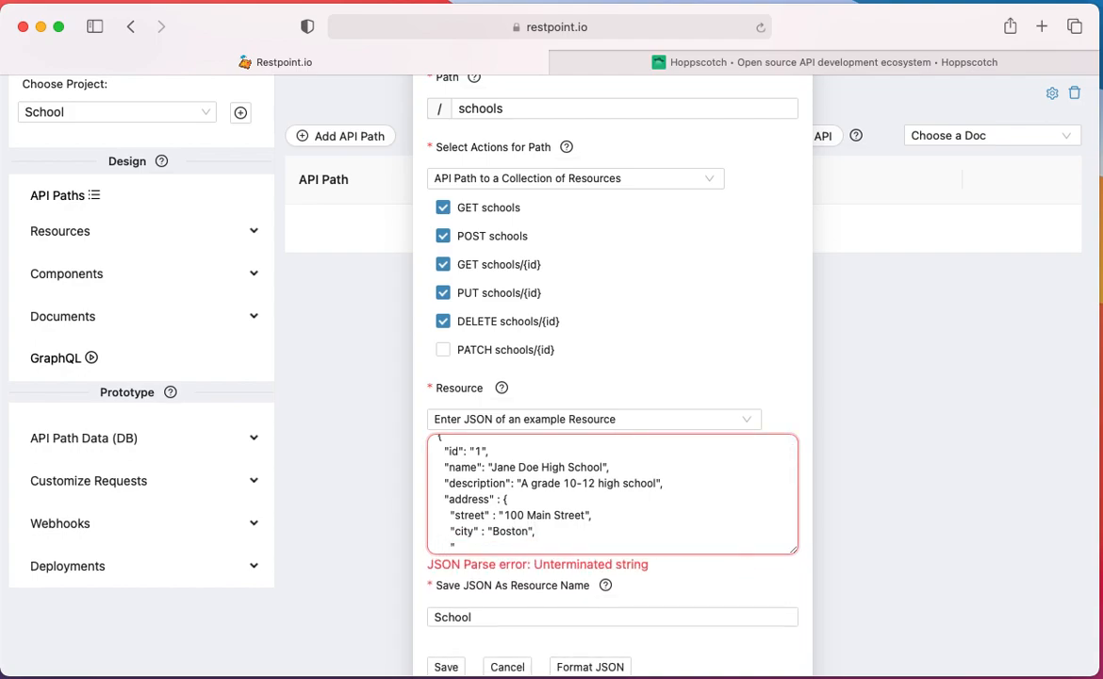
text(state" : )
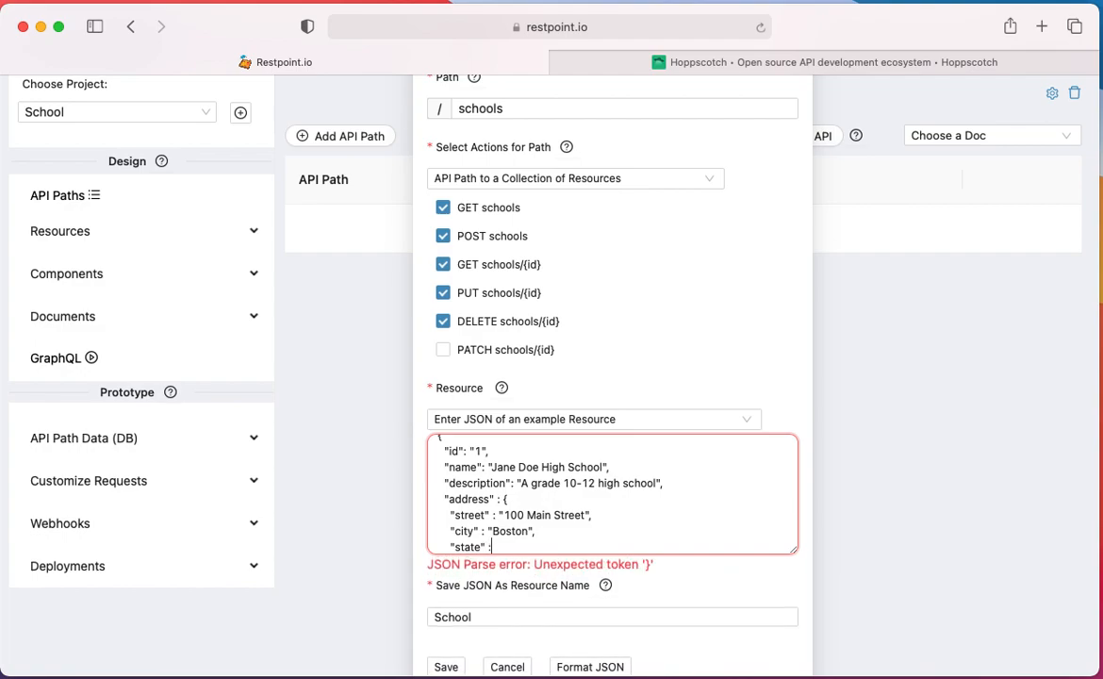
text("MA")
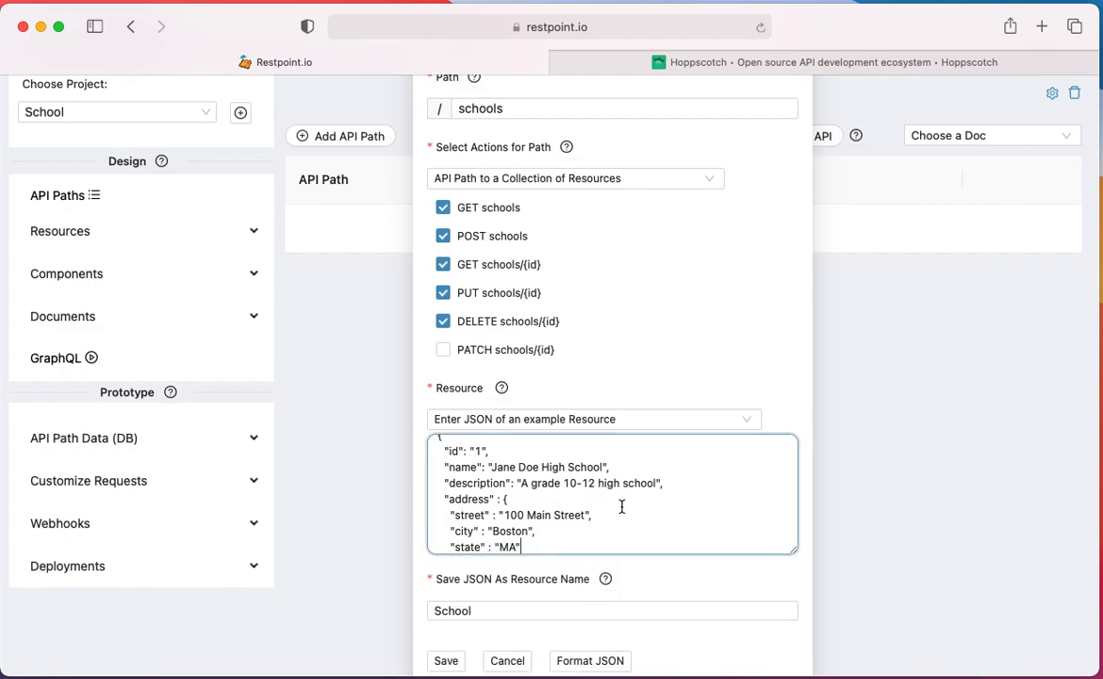
key(Return)
text(})
key(Return)
text(})
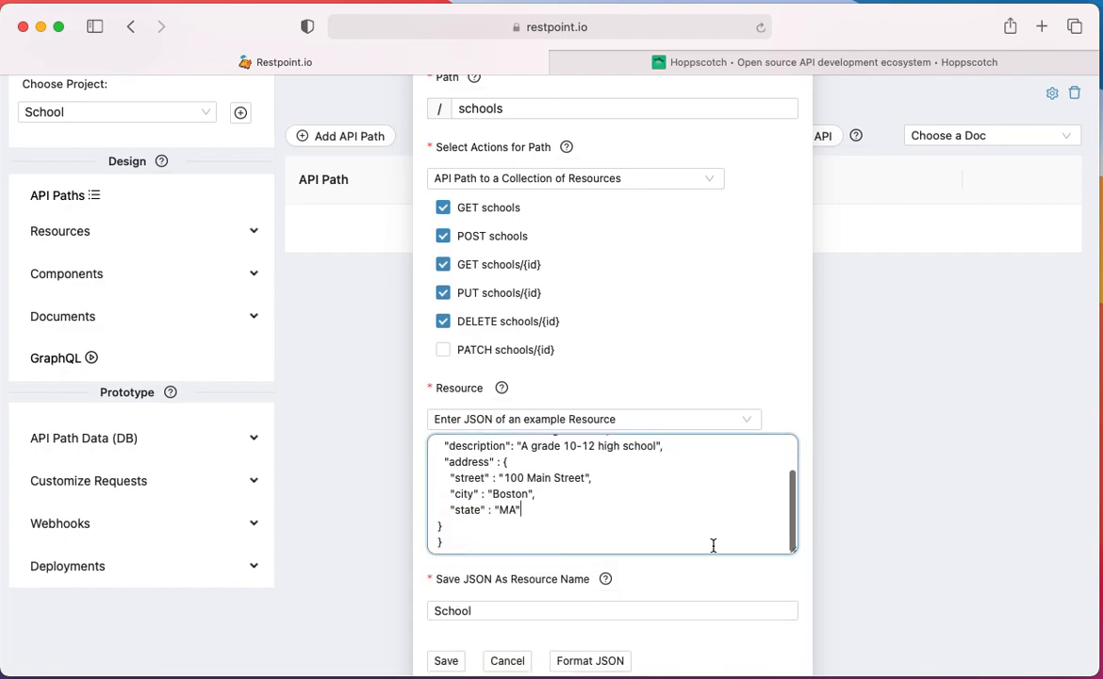
scroll(660, 604, down, 1)
- Review the schools path's actions and School JSON, then save the path
click(591, 651)
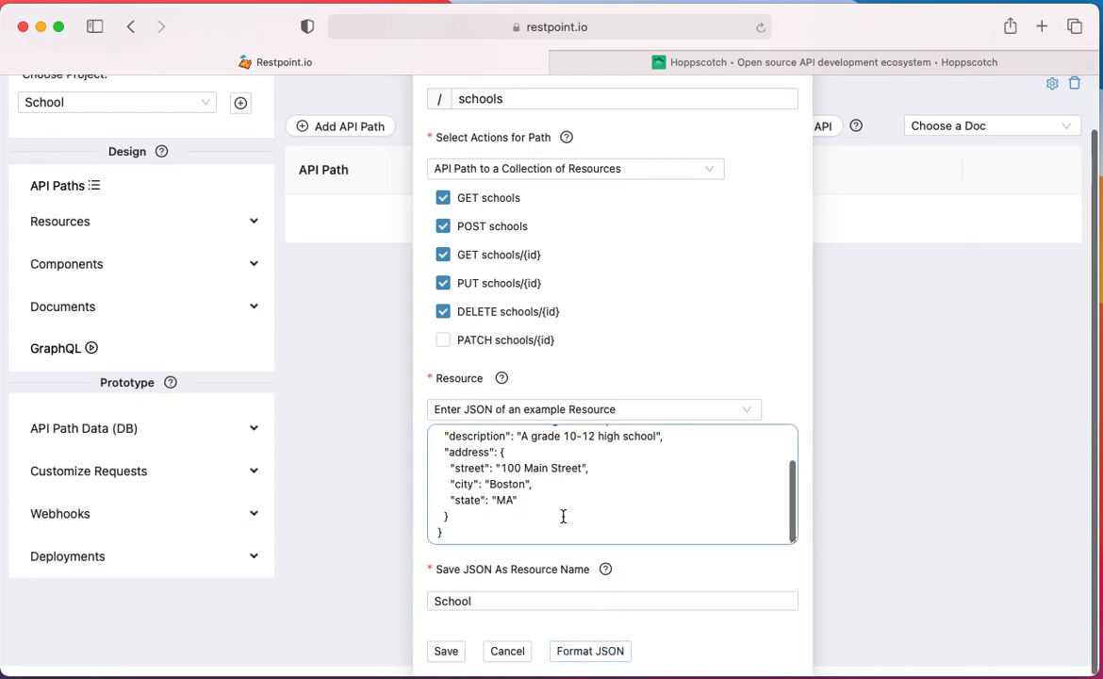
scroll(577, 512, up, 2)
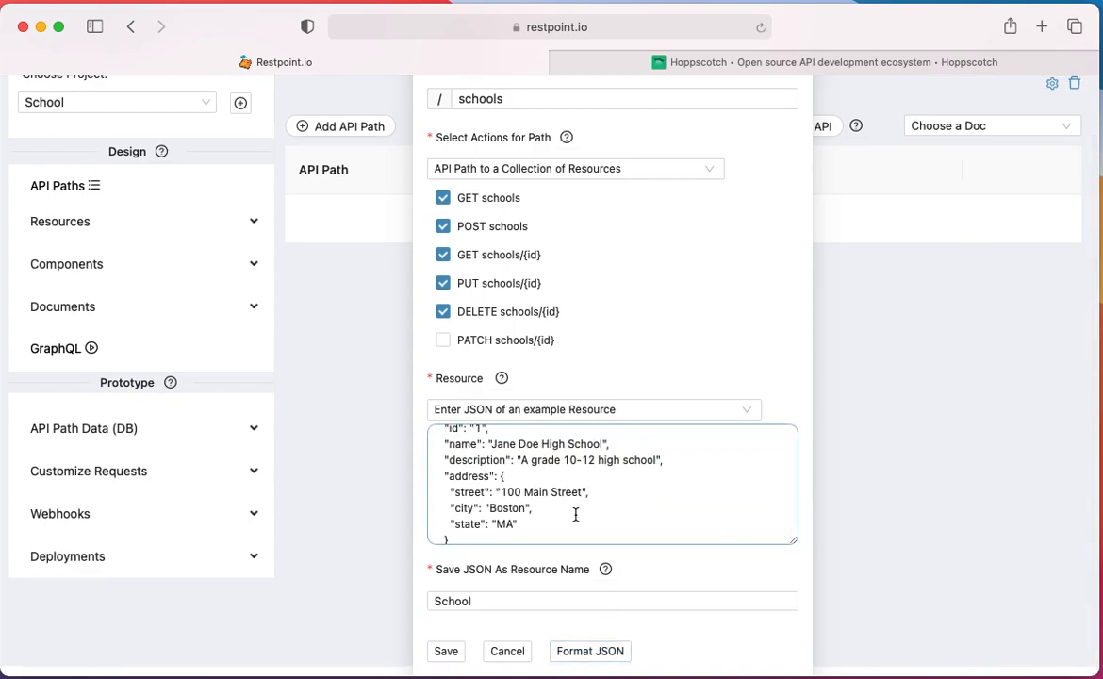
scroll(563, 480, up, 1)
scroll(563, 480, down, 1)
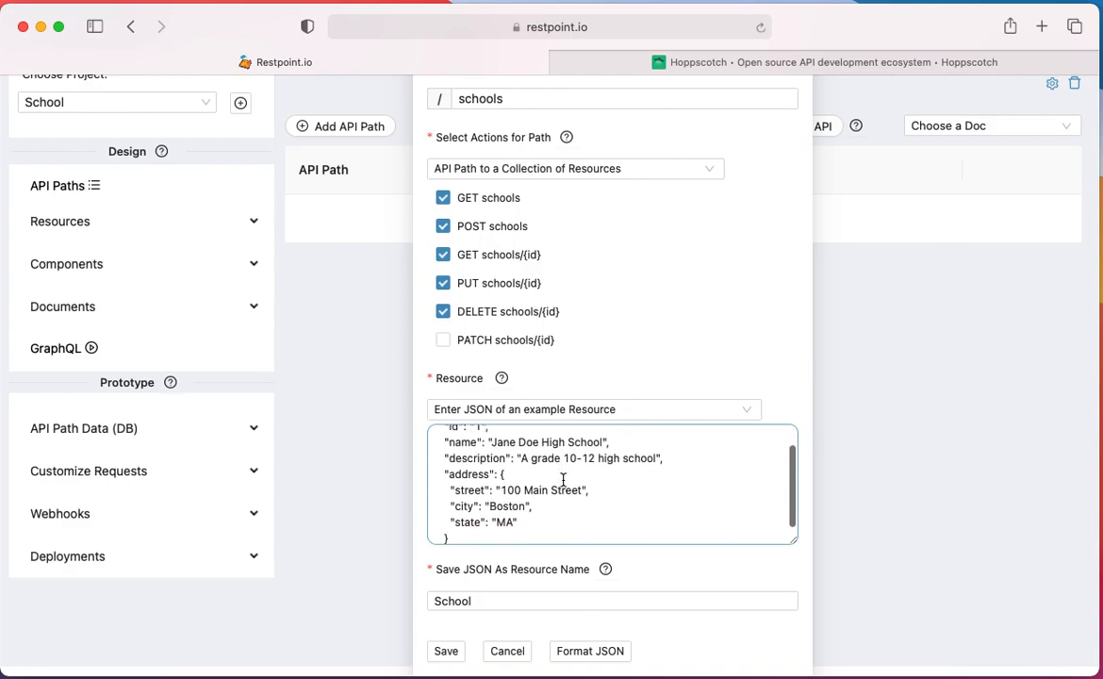
scroll(563, 480, down, 2)
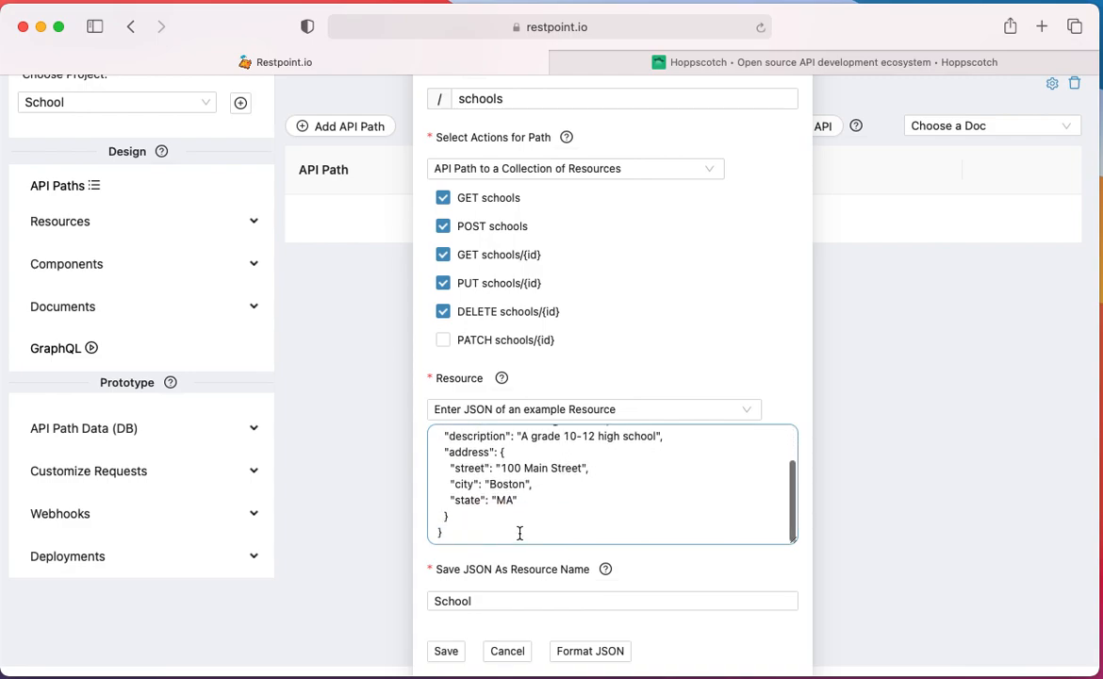
scroll(556, 513, up, 2)
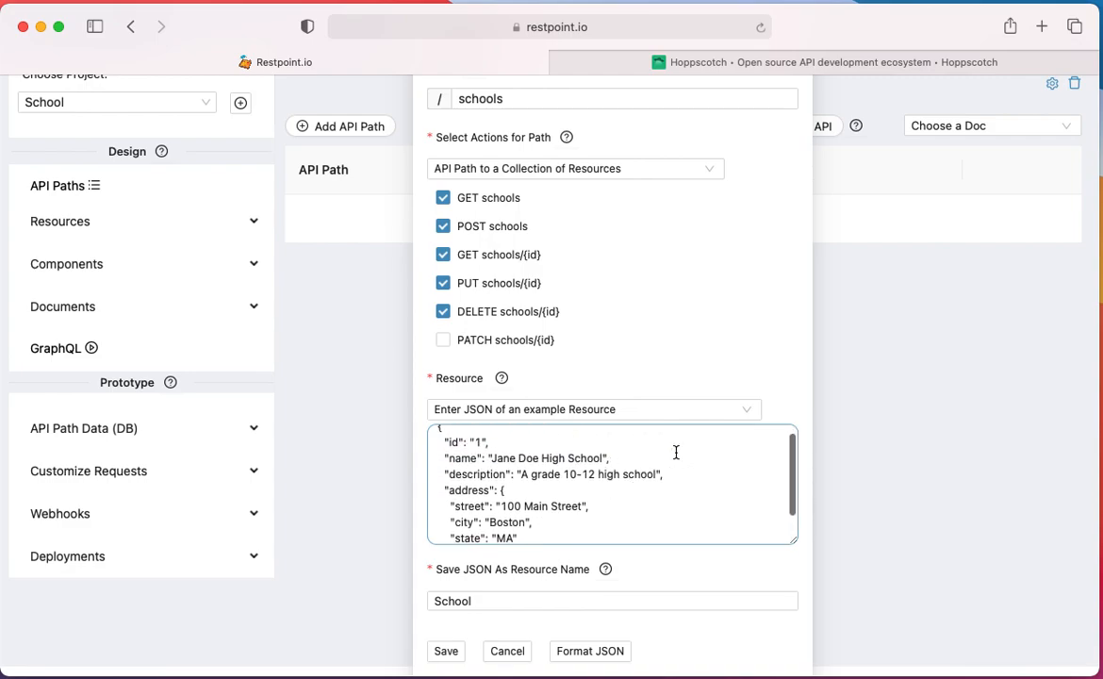
scroll(626, 478, up, 1)
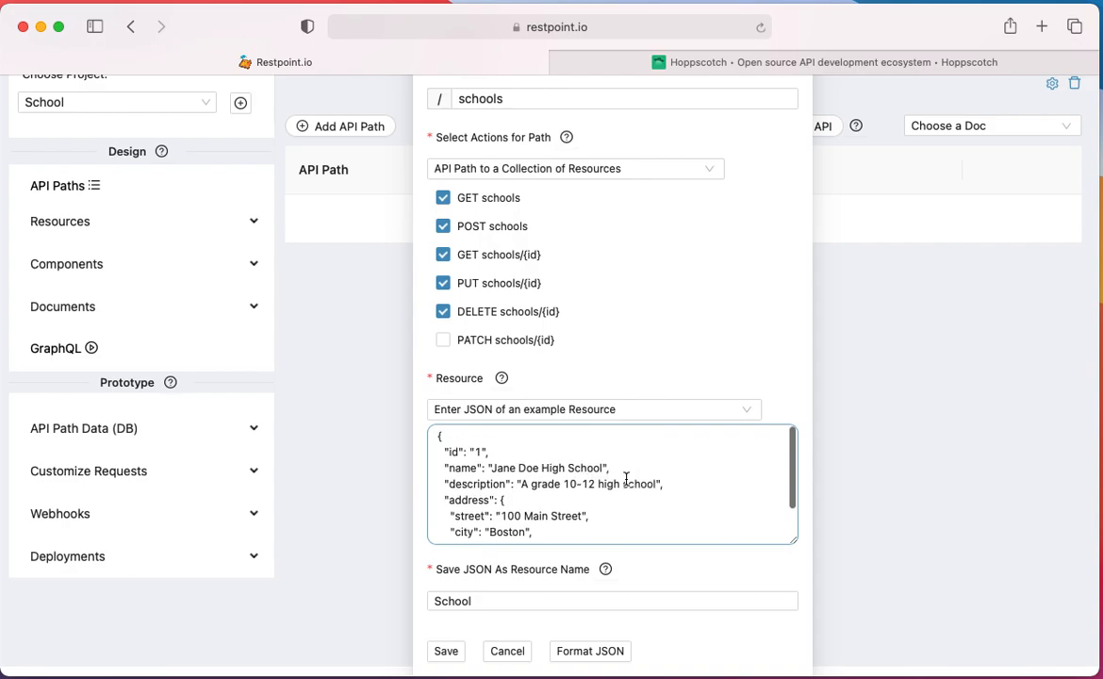
scroll(626, 478, down, 3)
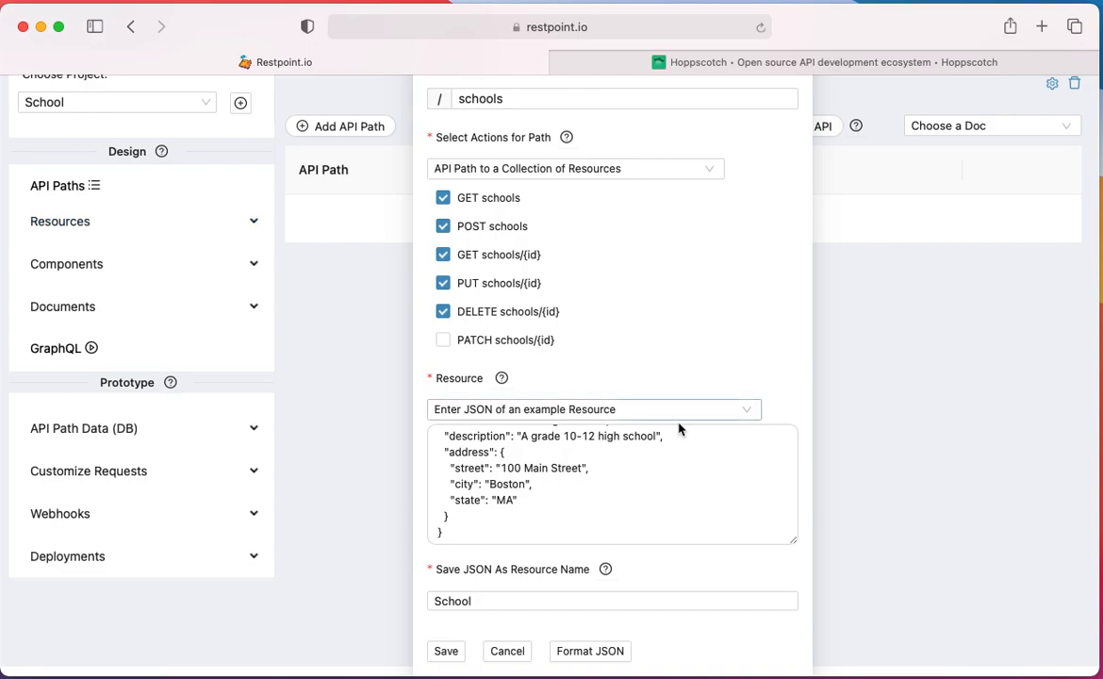
scroll(642, 470, down, 2)
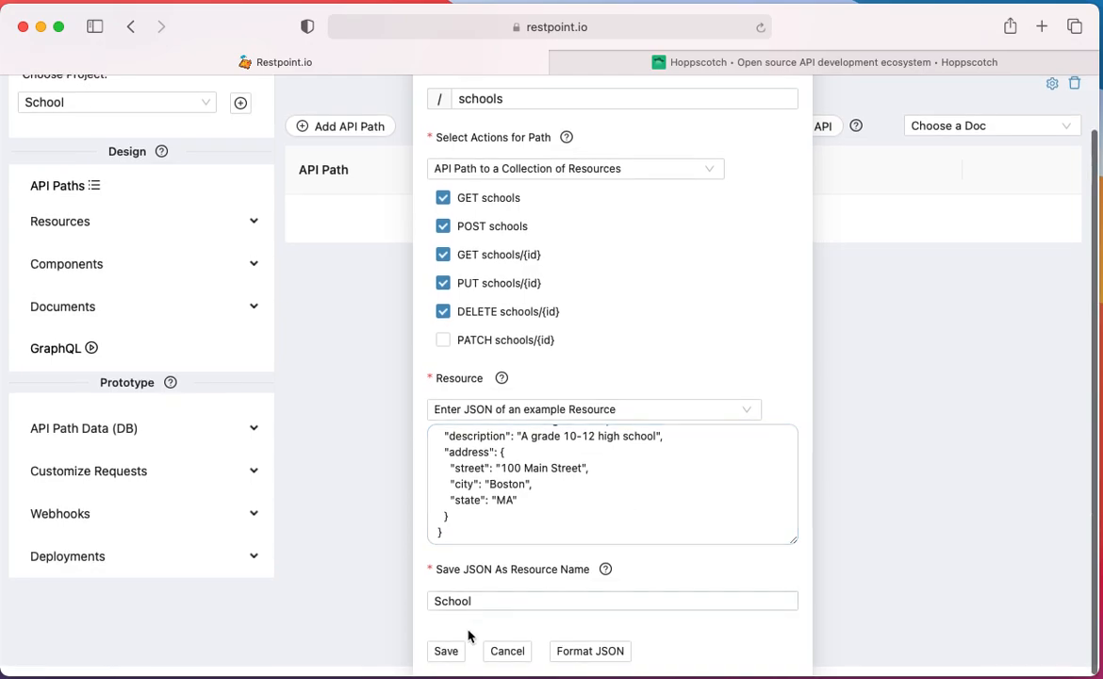
scroll(523, 391, up, 2)
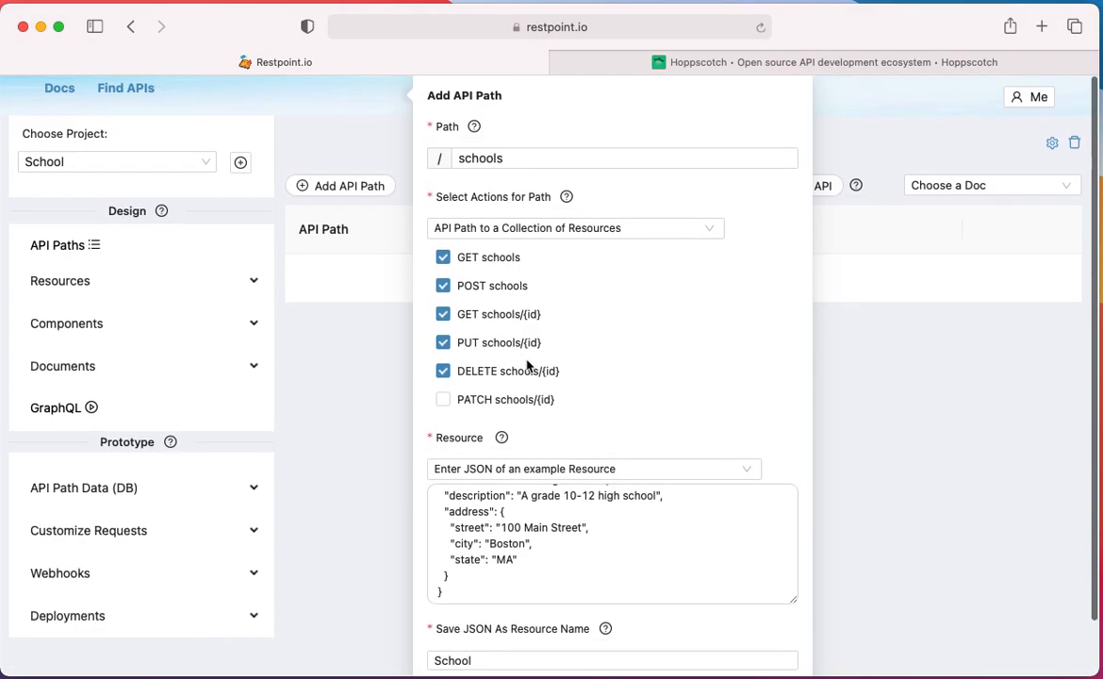
click(485, 160)
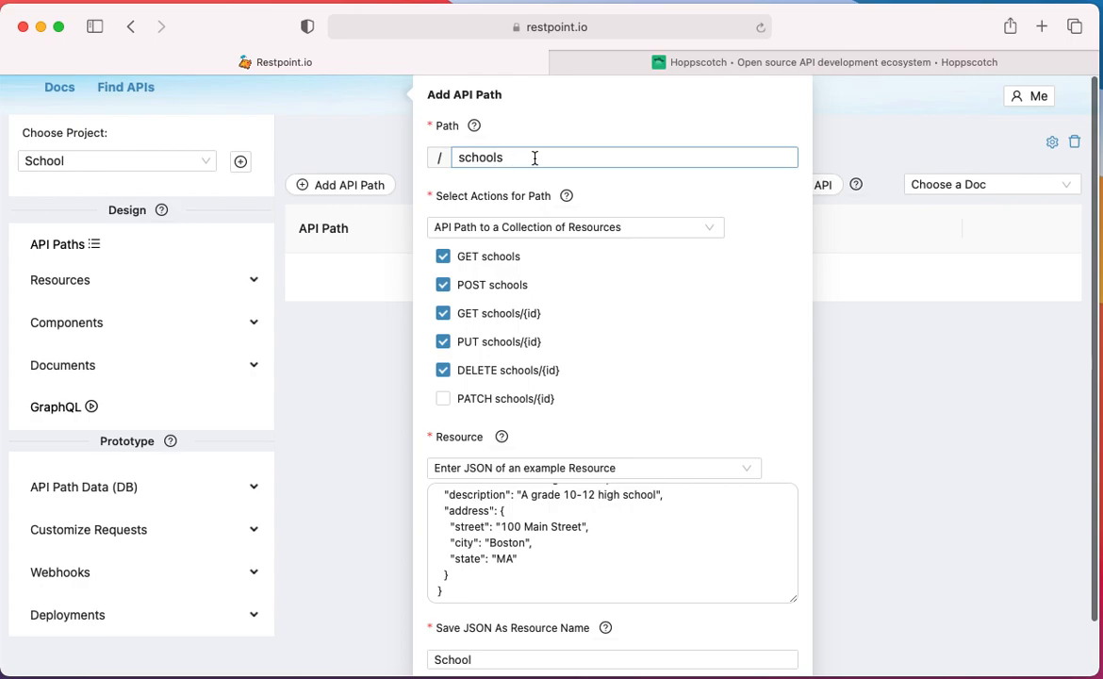
scroll(651, 340, down, 2)
scroll(492, 446, up, 3)
scroll(531, 483, down, 1)
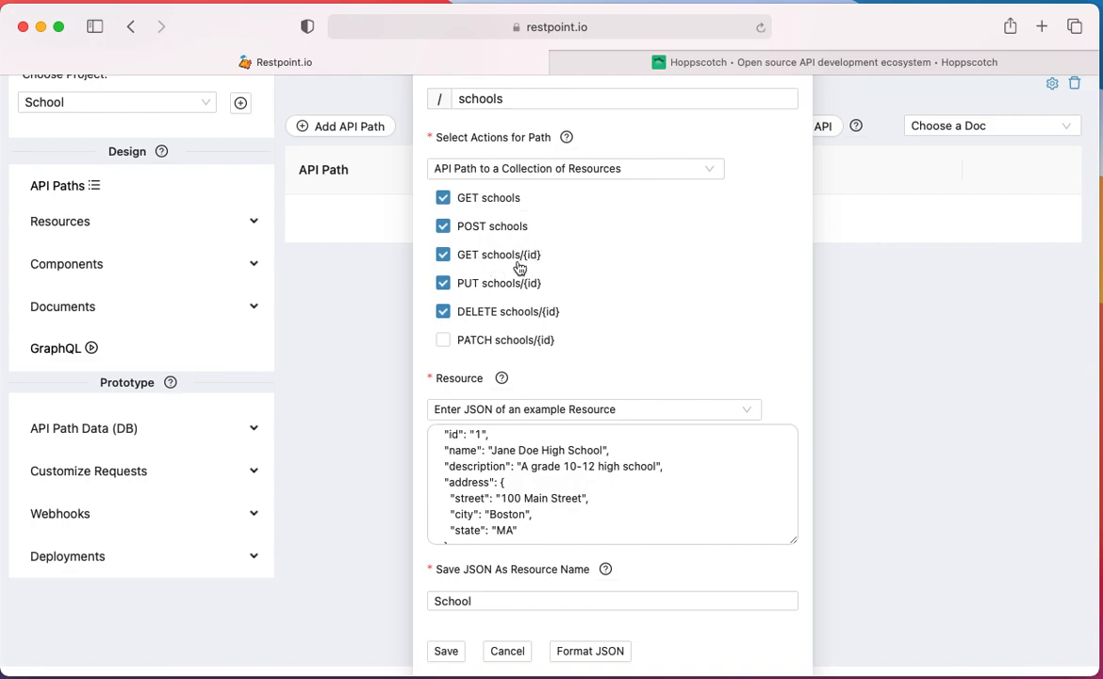
scroll(466, 451, down, 2)
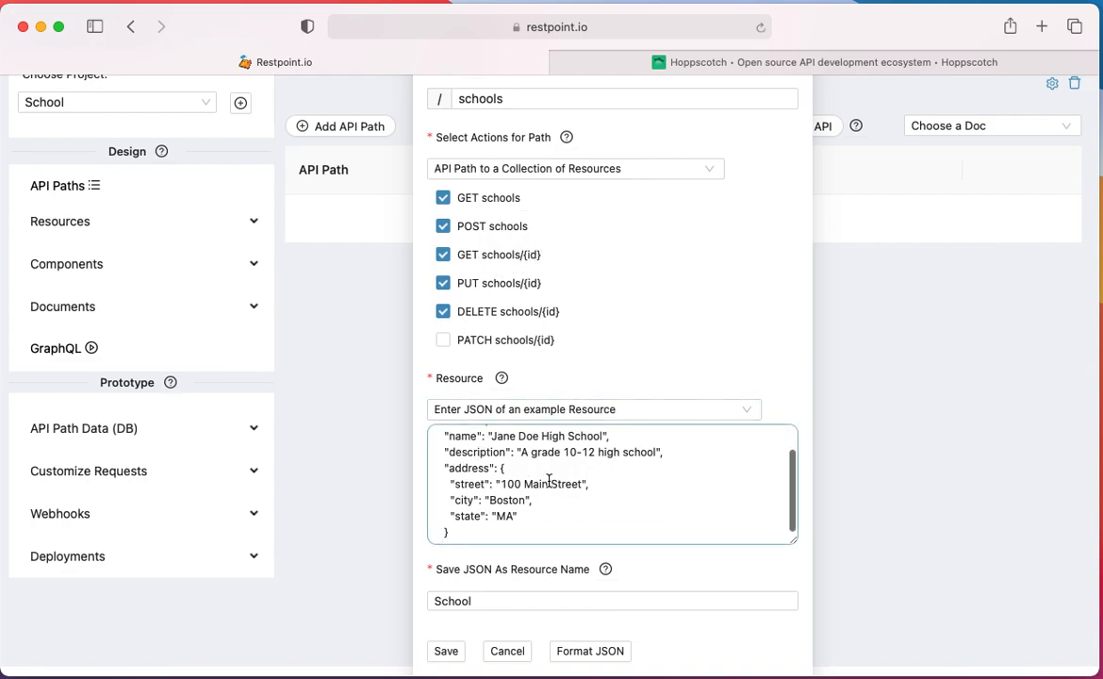
click(446, 651)
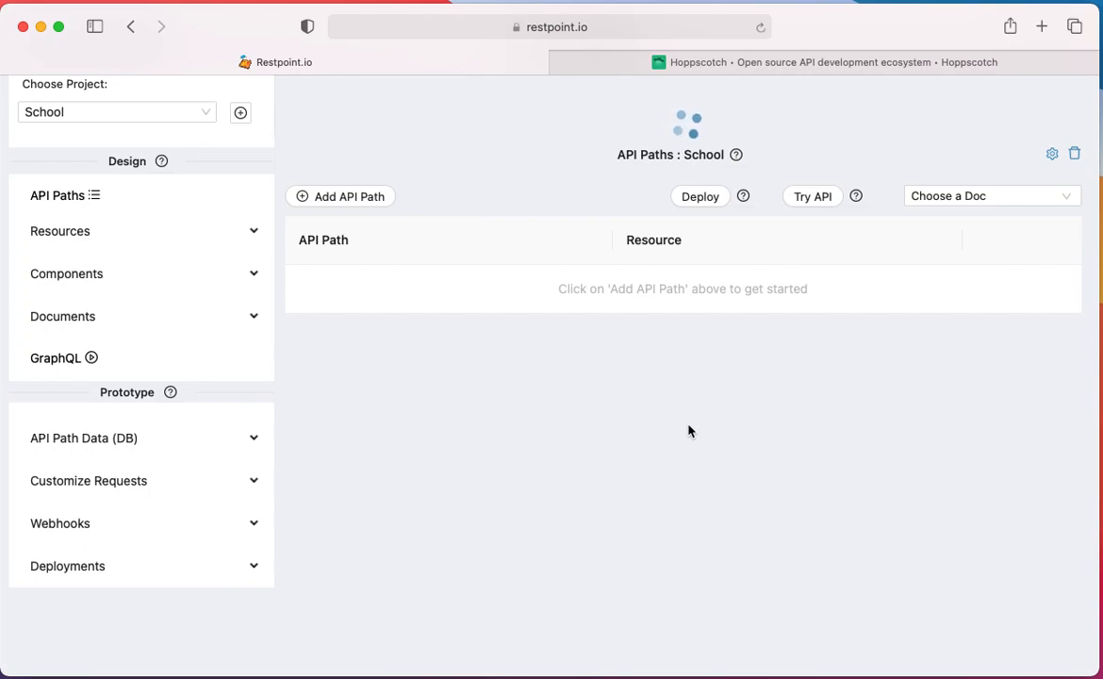
- Scroll the API Paths list to check the new schools and schools/{id} rows
scroll(680, 393, down, 1)
scroll(680, 393, up, 2)
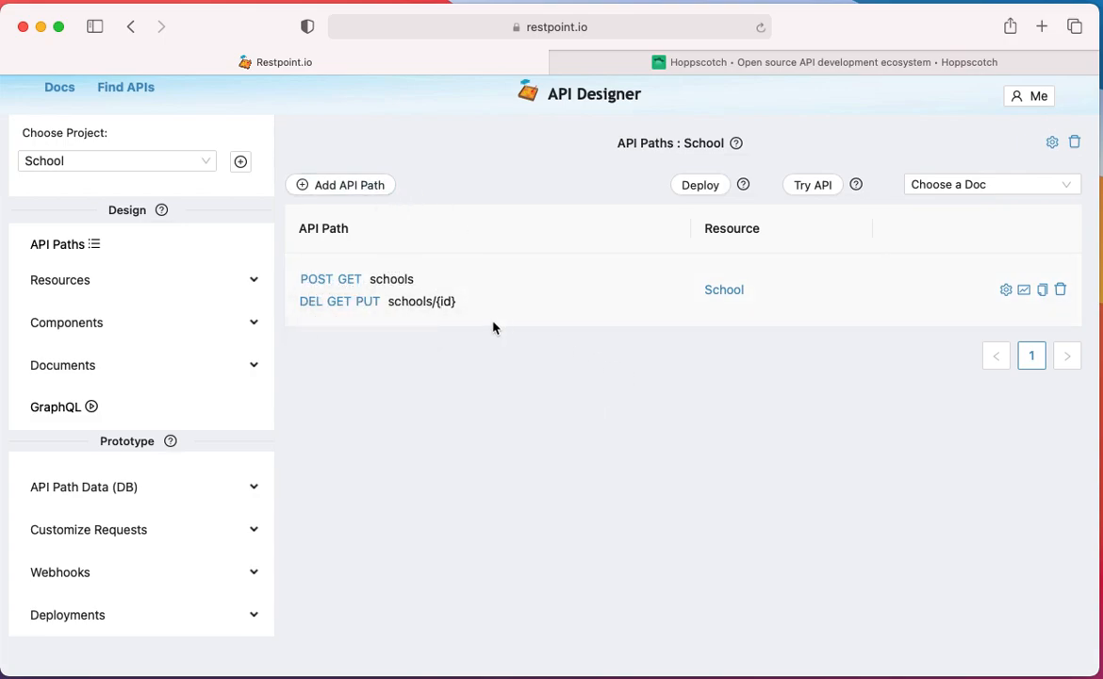
- Inspect the schools path's action settings and the School example JSON, then open Choose a Doc
click(1005, 291)
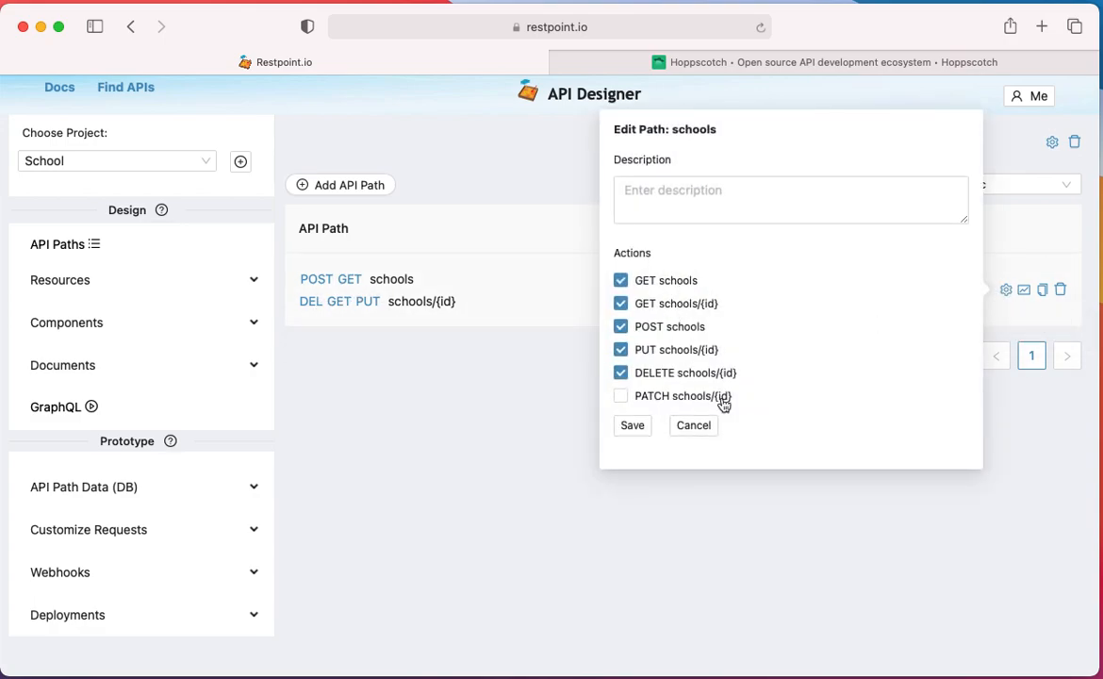
click(702, 429)
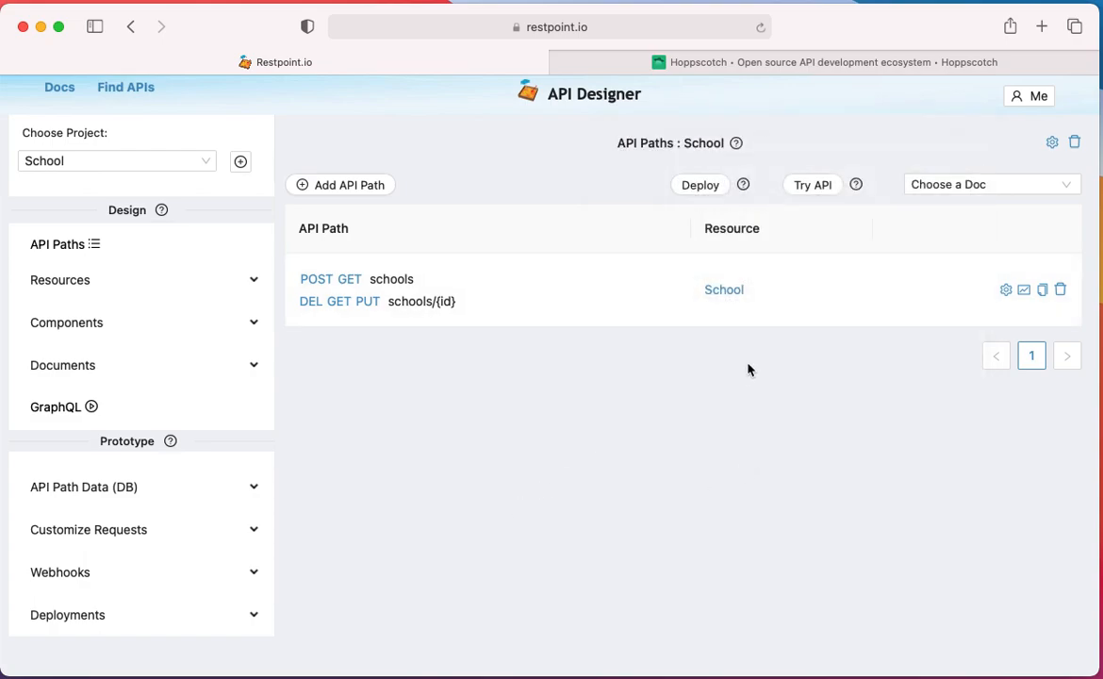
click(724, 292)
click(947, 187)
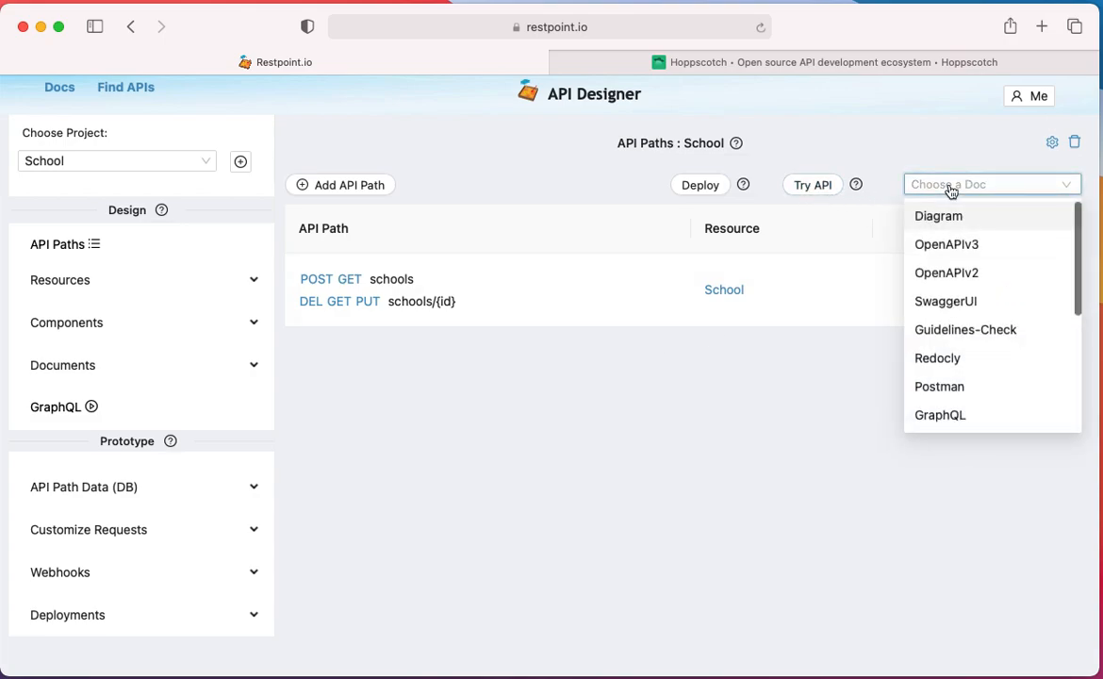
- Generate the OpenAPIv3 YAML document, scroll through it, and close its tab
click(948, 247)
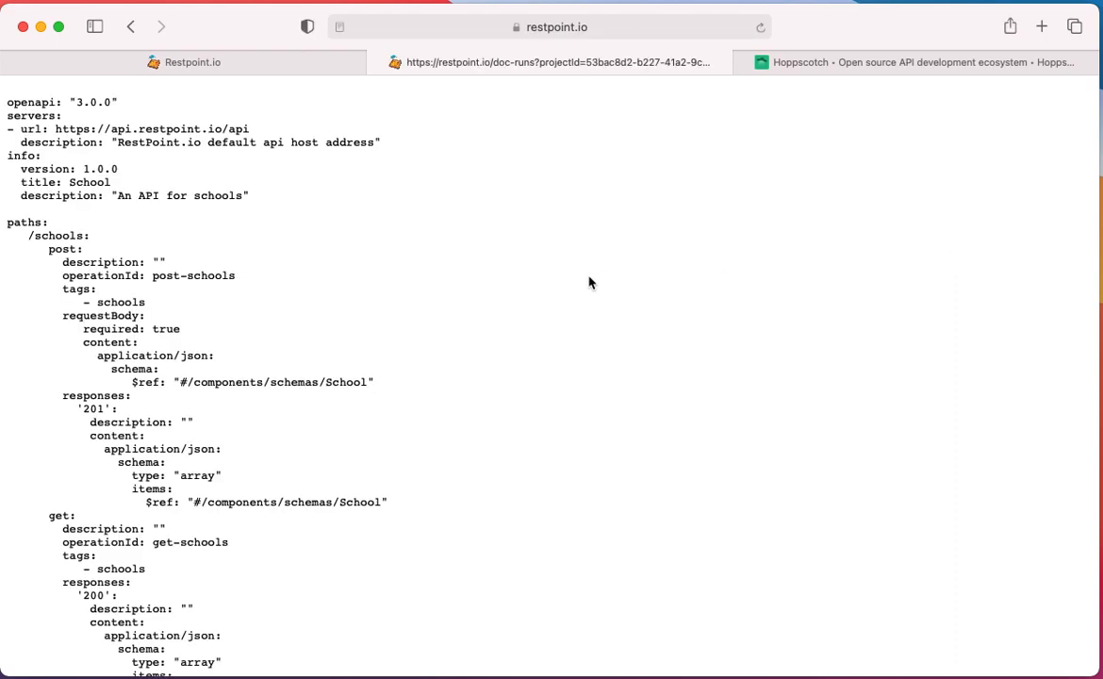
scroll(316, 393, down, 10)
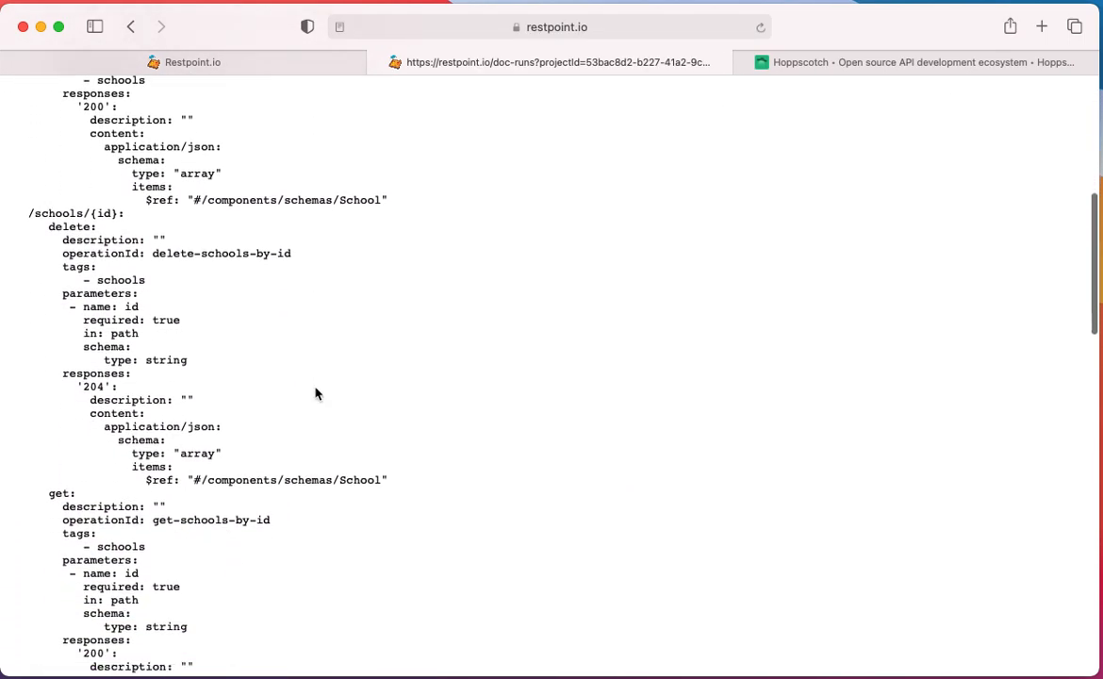
scroll(316, 393, up, 10)
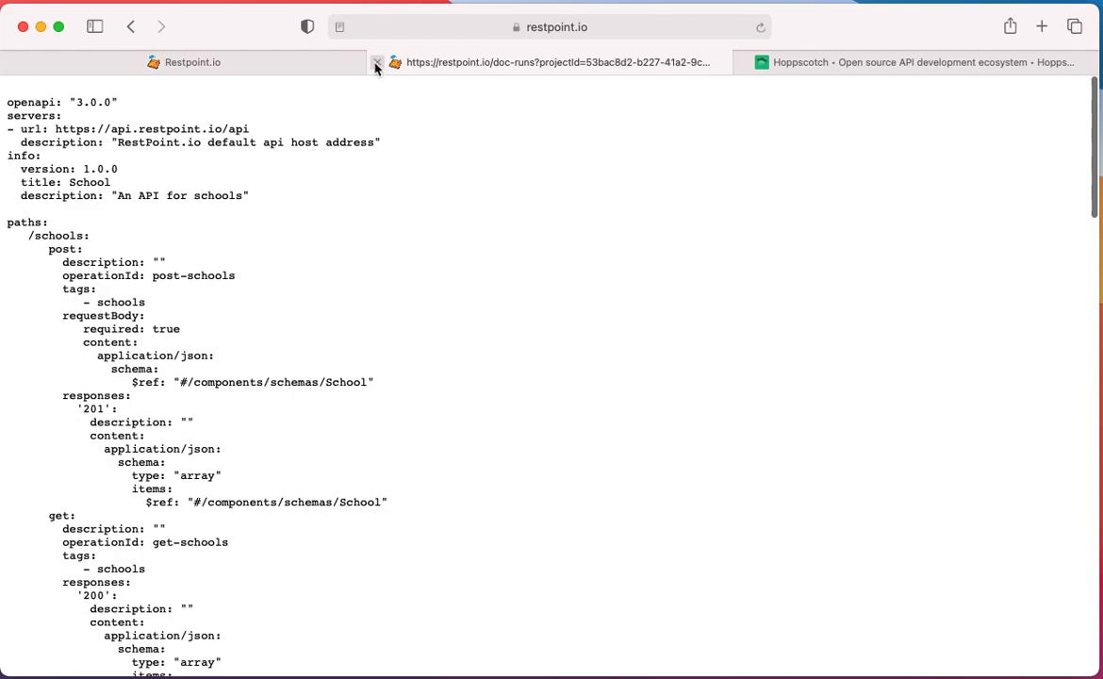
click(375, 64)
click(428, 106)
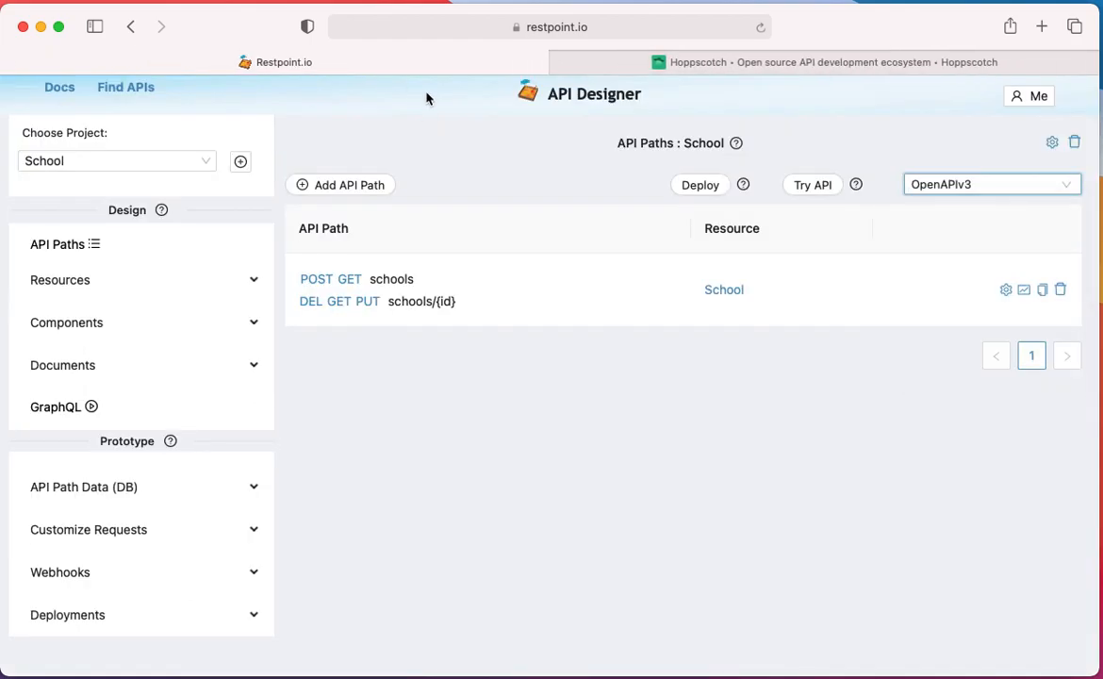
- Open and dismiss the documentation format list twice without changing it
click(934, 186)
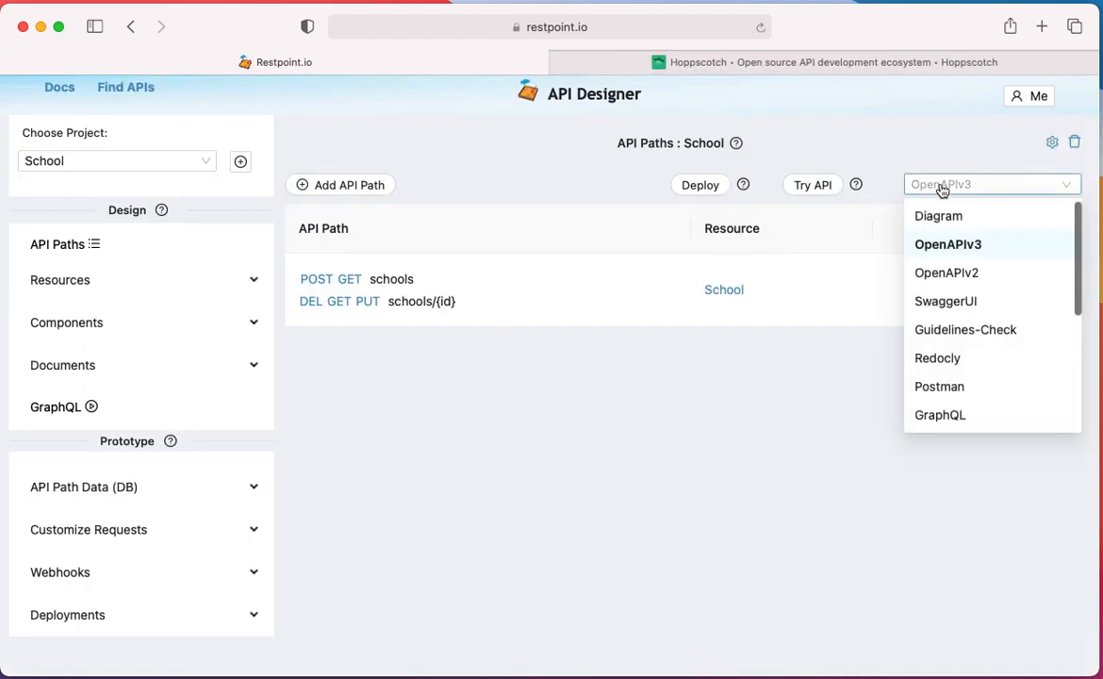
click(830, 445)
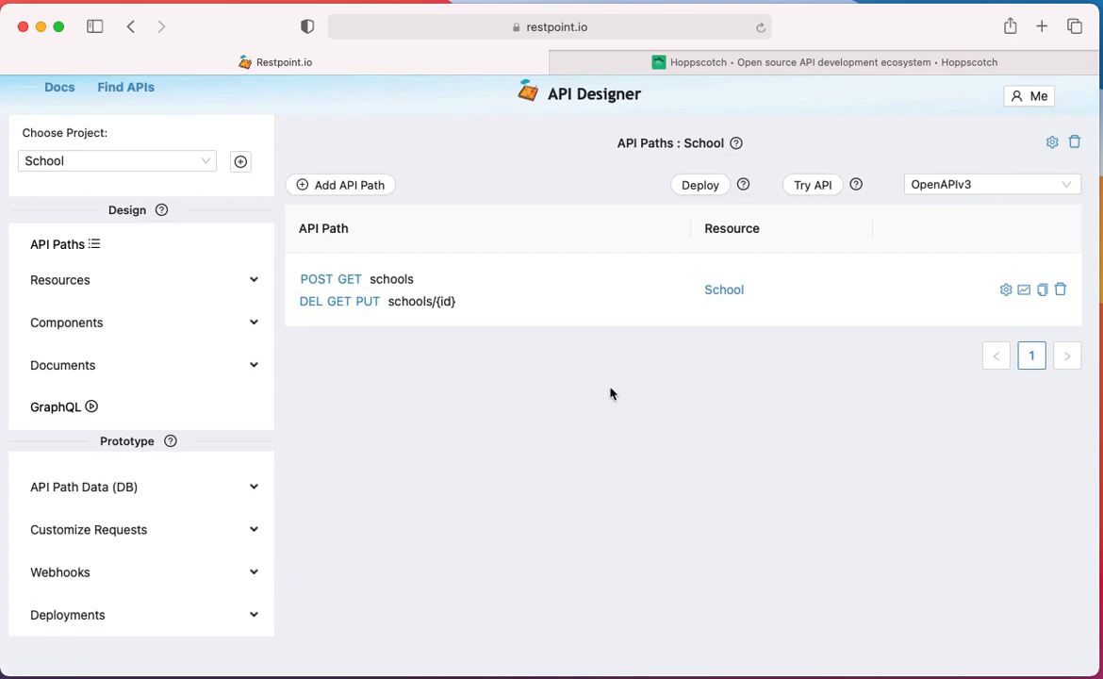
click(966, 187)
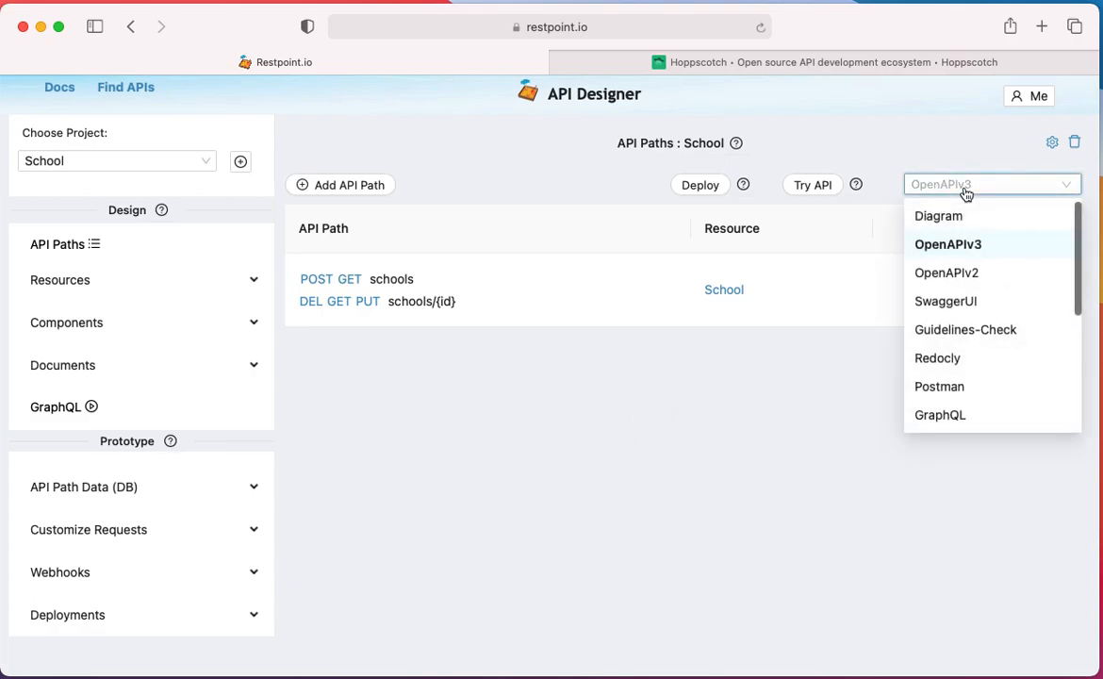
click(712, 469)
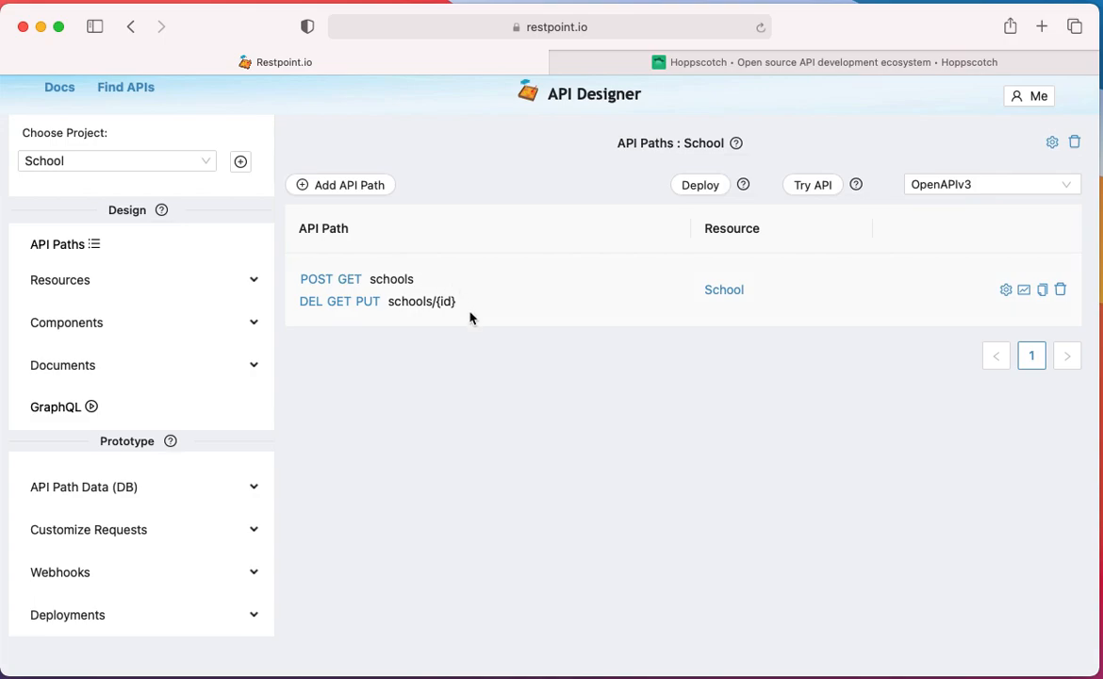
- Open the School API's interactive docs via Try API and expand GET /schools
scroll(613, 358, down, 1)
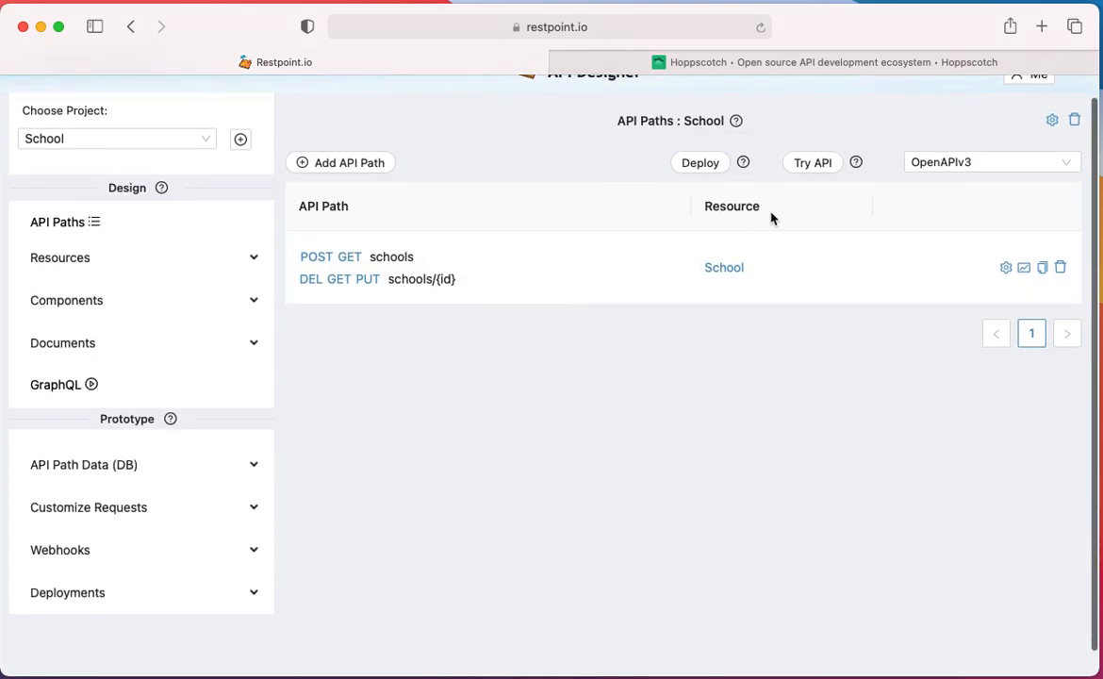
click(815, 166)
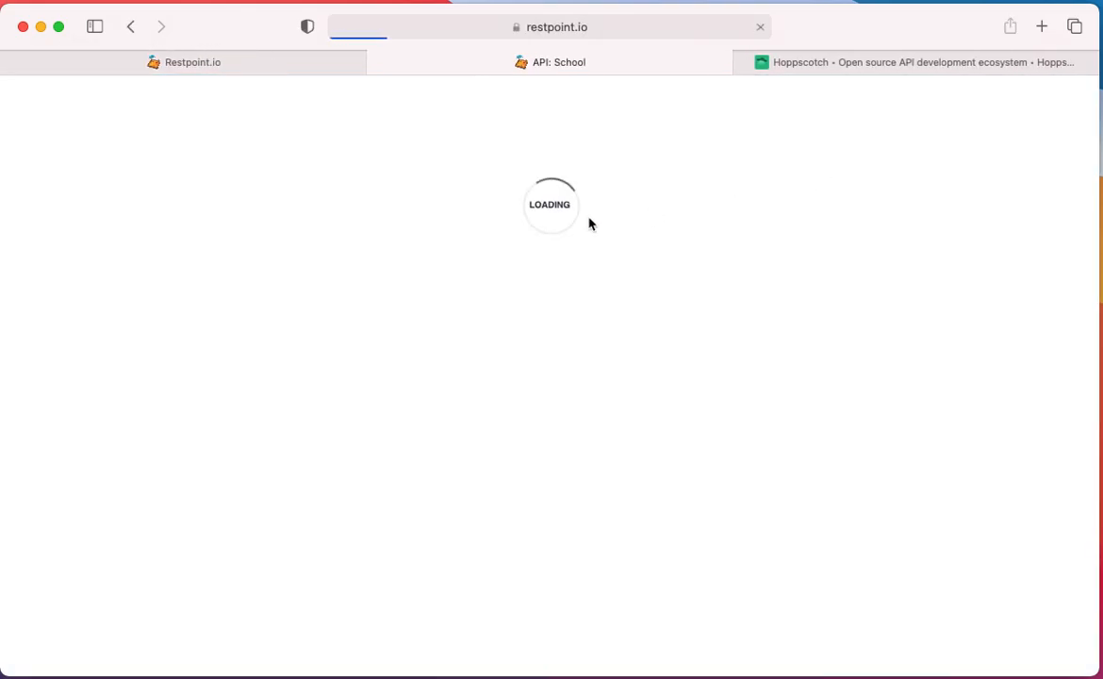
scroll(572, 313, down, 3)
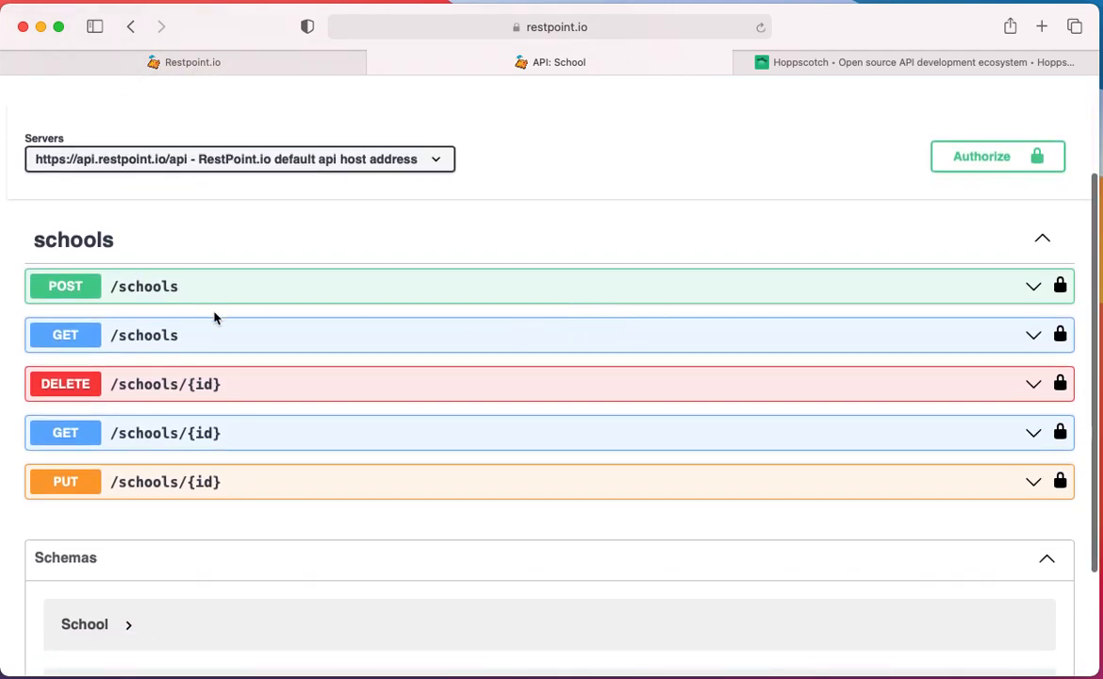
click(160, 337)
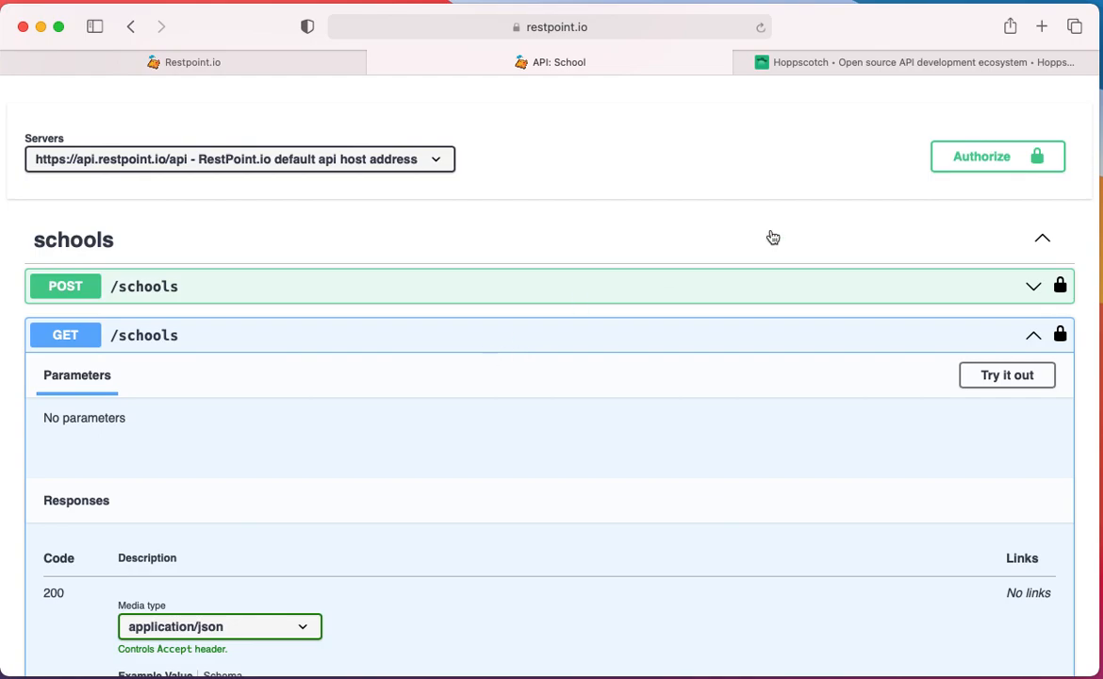
- Enable Try it out for GET /schools, then return to the Restpoint.io tab
scroll(719, 416, down, 1)
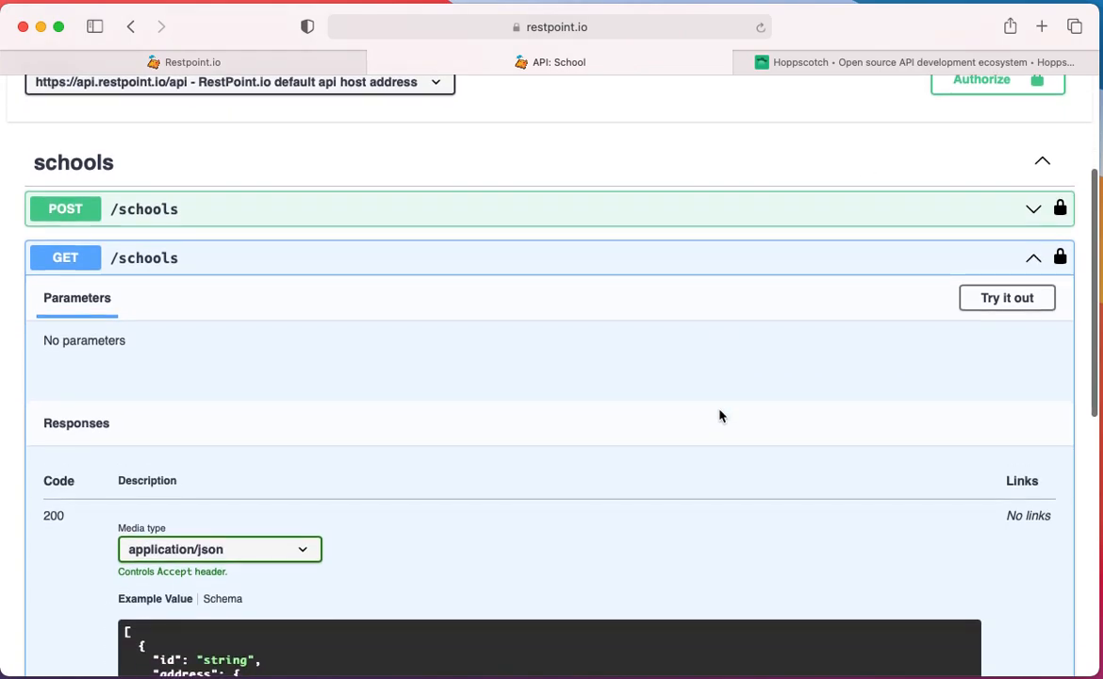
click(998, 298)
scroll(589, 400, down, 5)
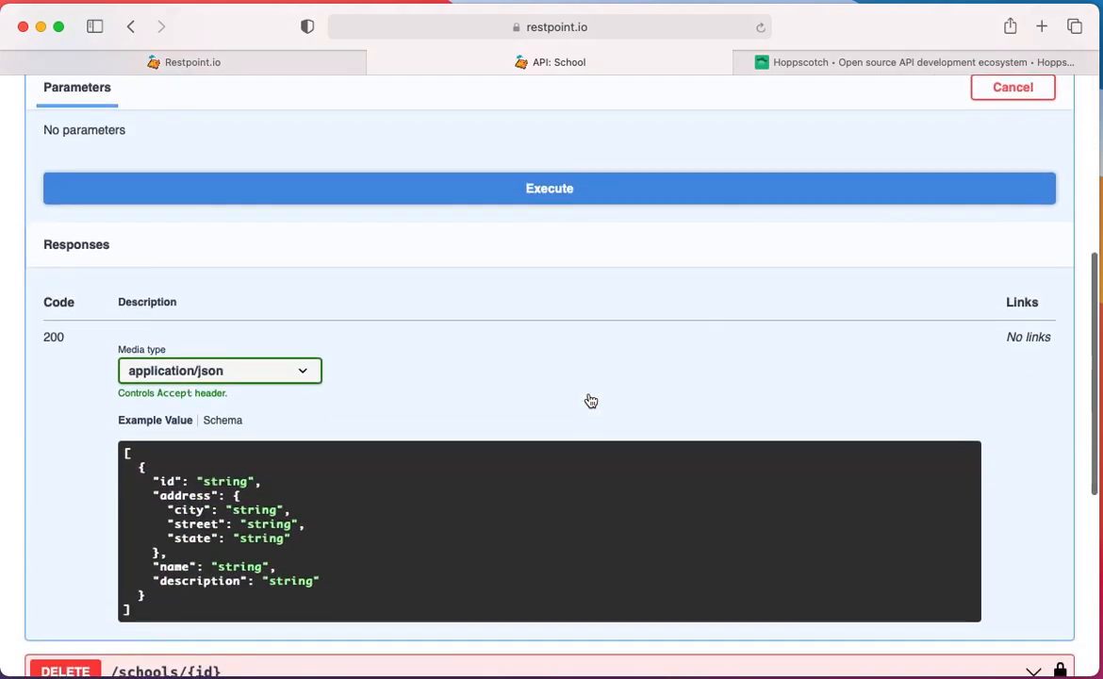
scroll(351, 331, up, 3)
scroll(351, 331, up, 4)
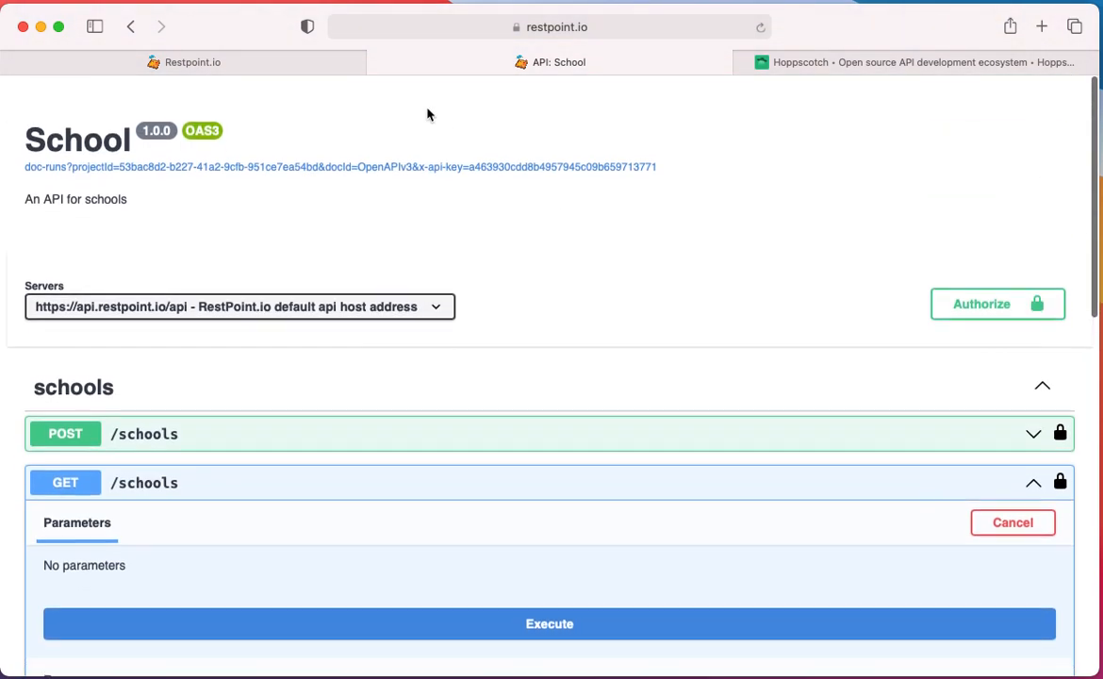
click(254, 68)
scroll(545, 360, up, 1)
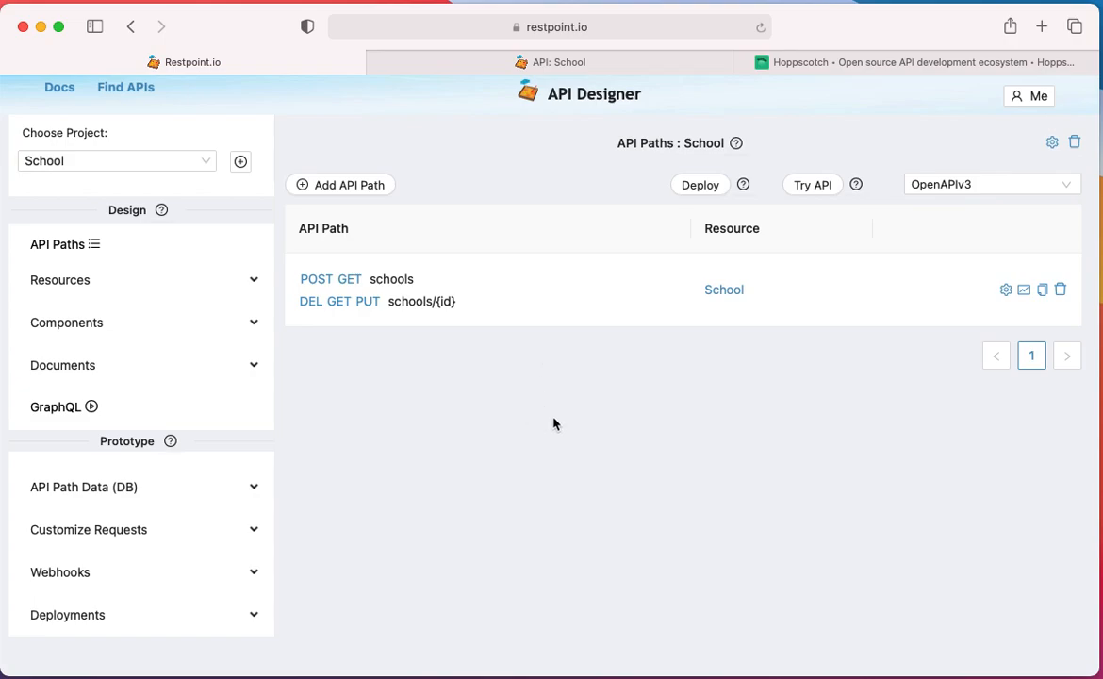
- Add a new API path 'schools/{school-id}/teachers', with resource name Teacher filled in
scroll(553, 425, down, 2)
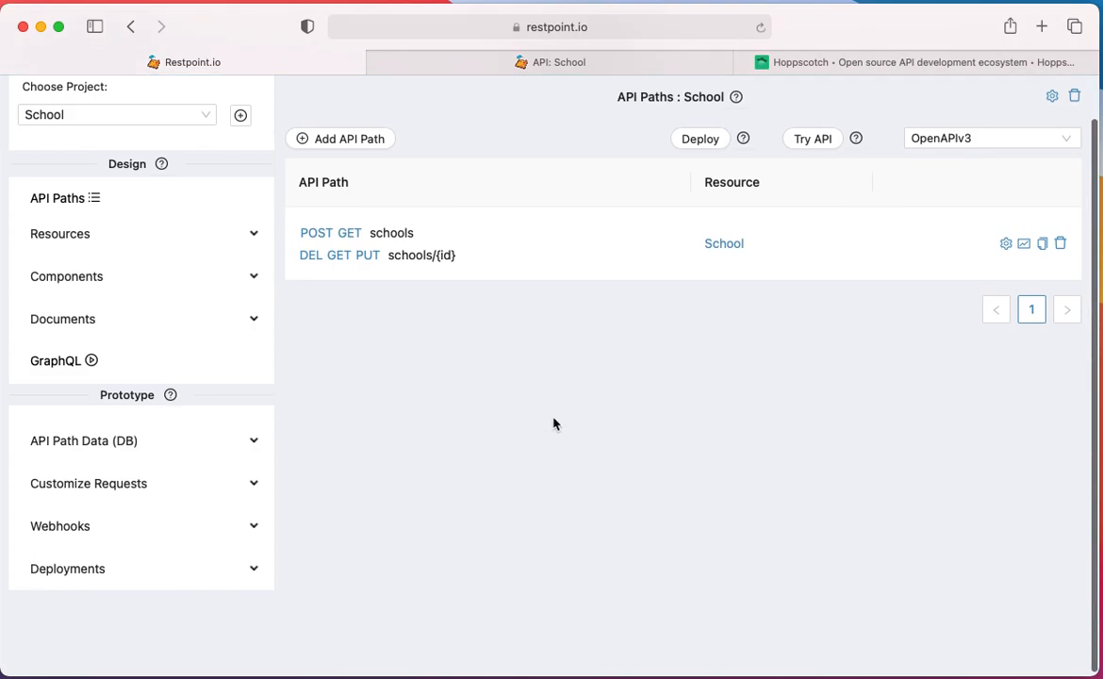
click(357, 142)
click(525, 114)
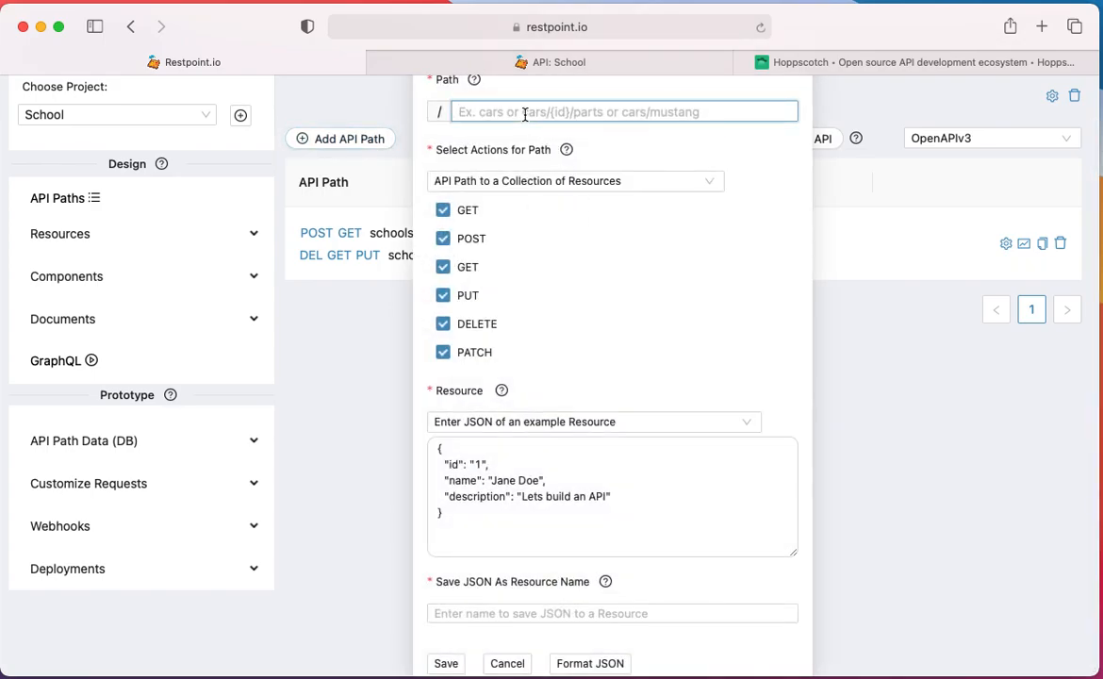
text(s)
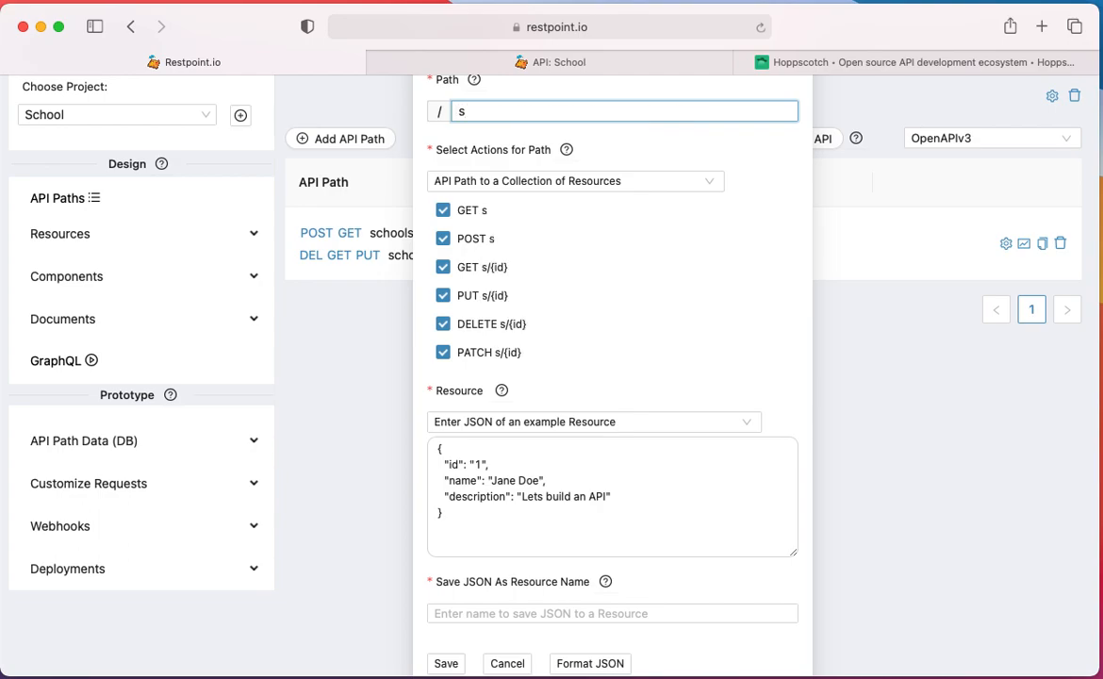
text(chools)
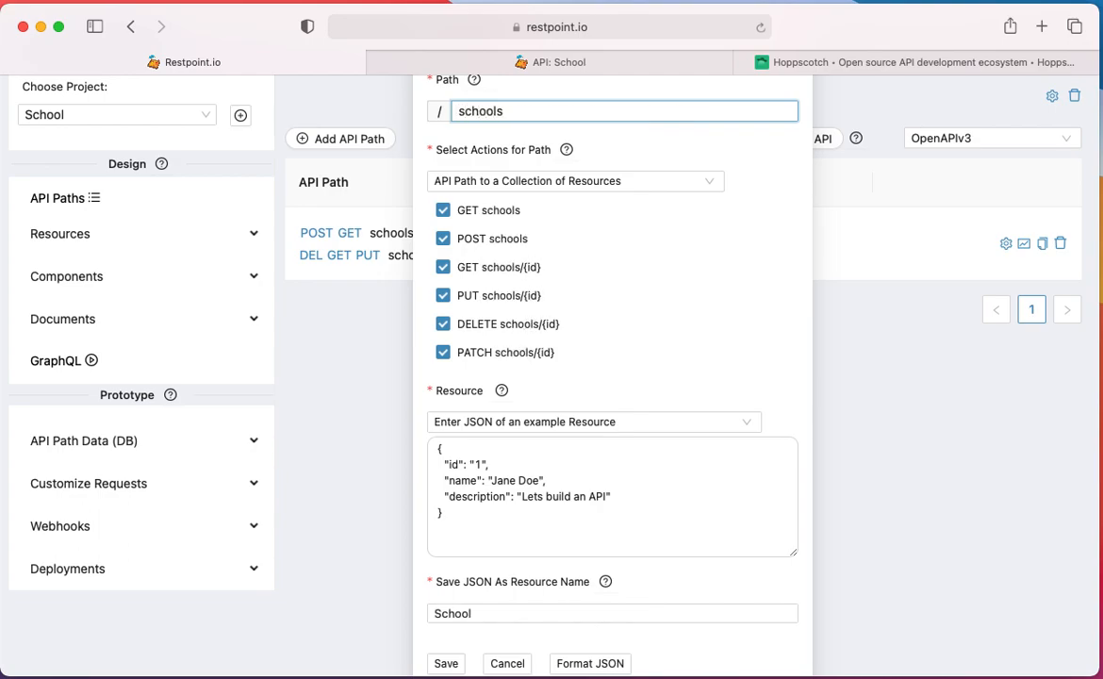
text(/{school)
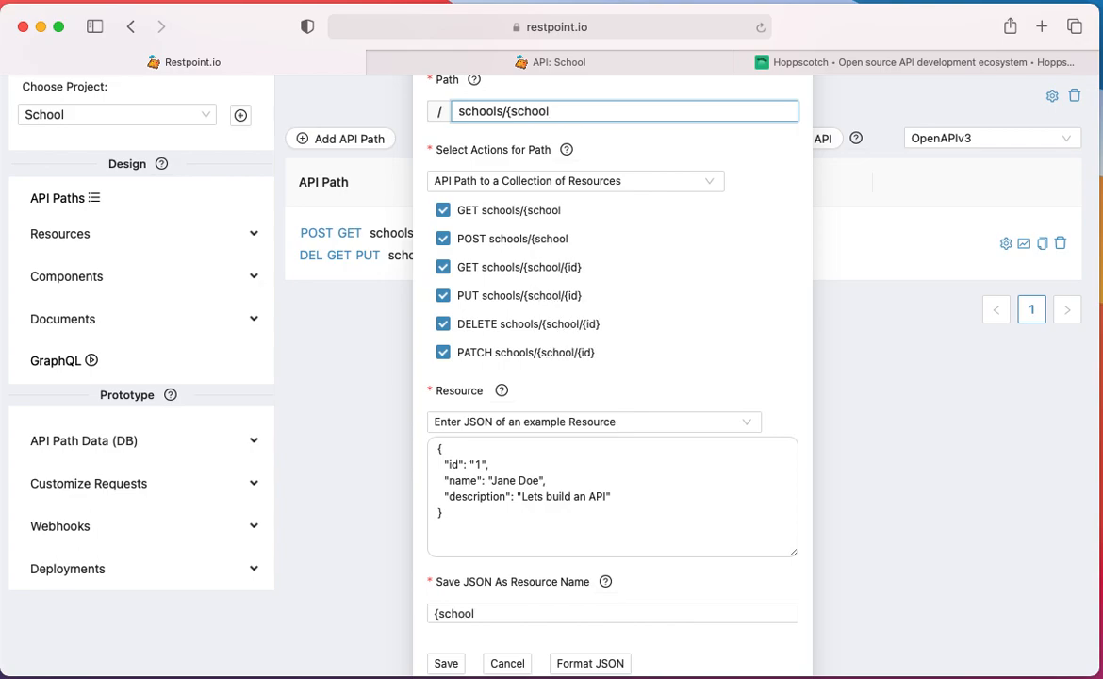
text(-id}/)
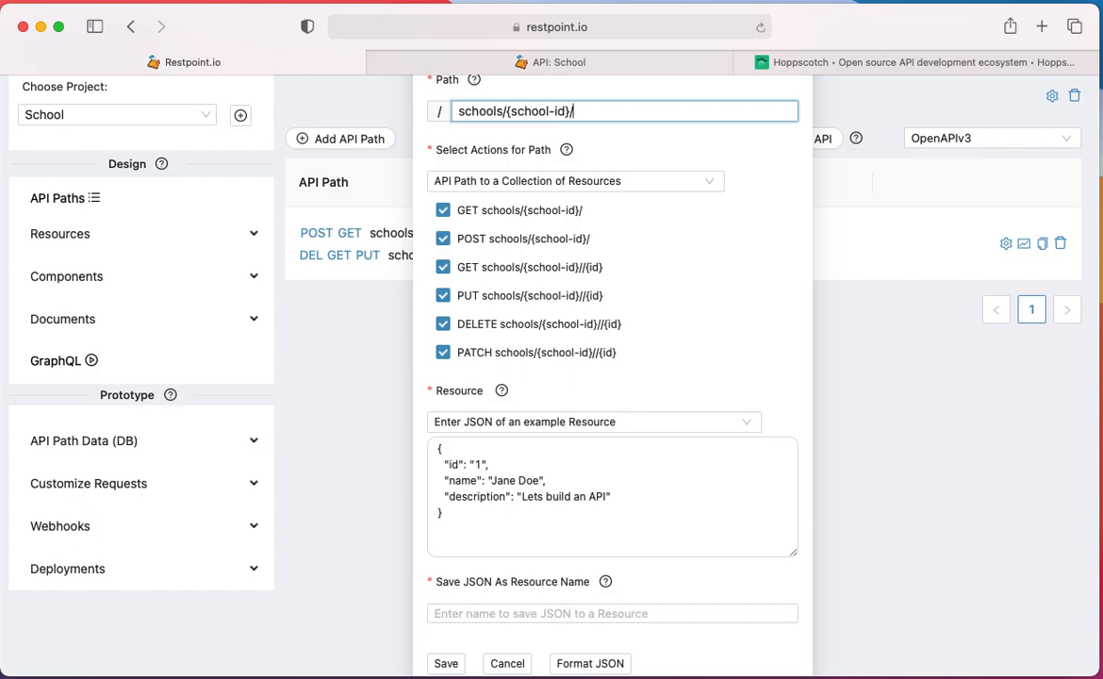
text(teachers)
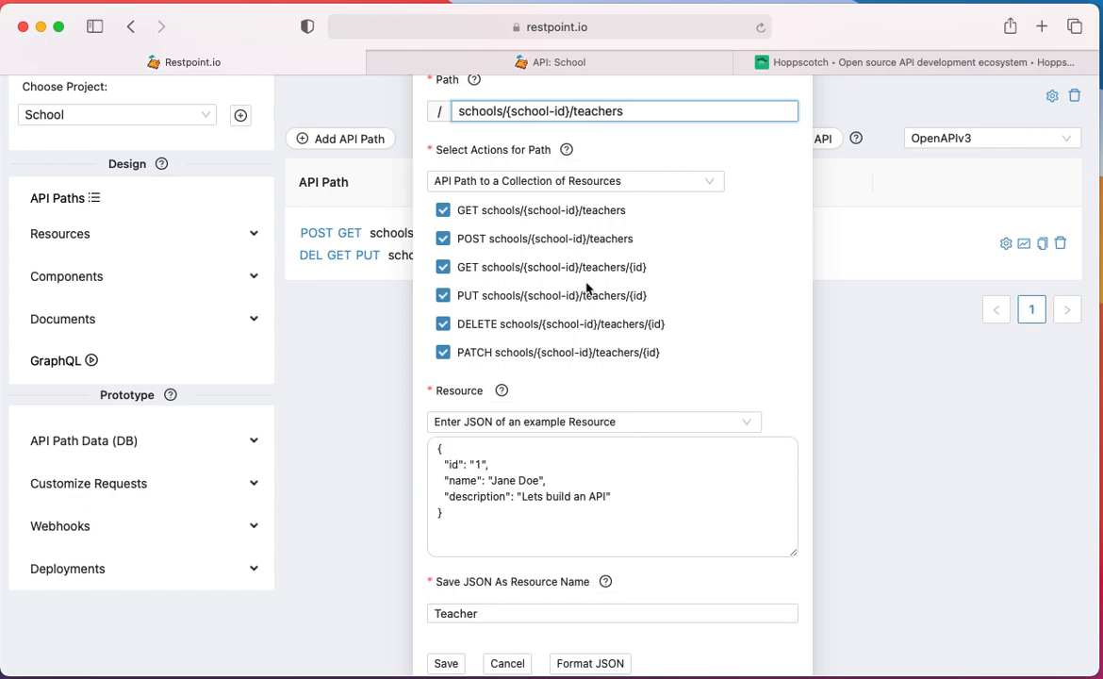
click(482, 464)
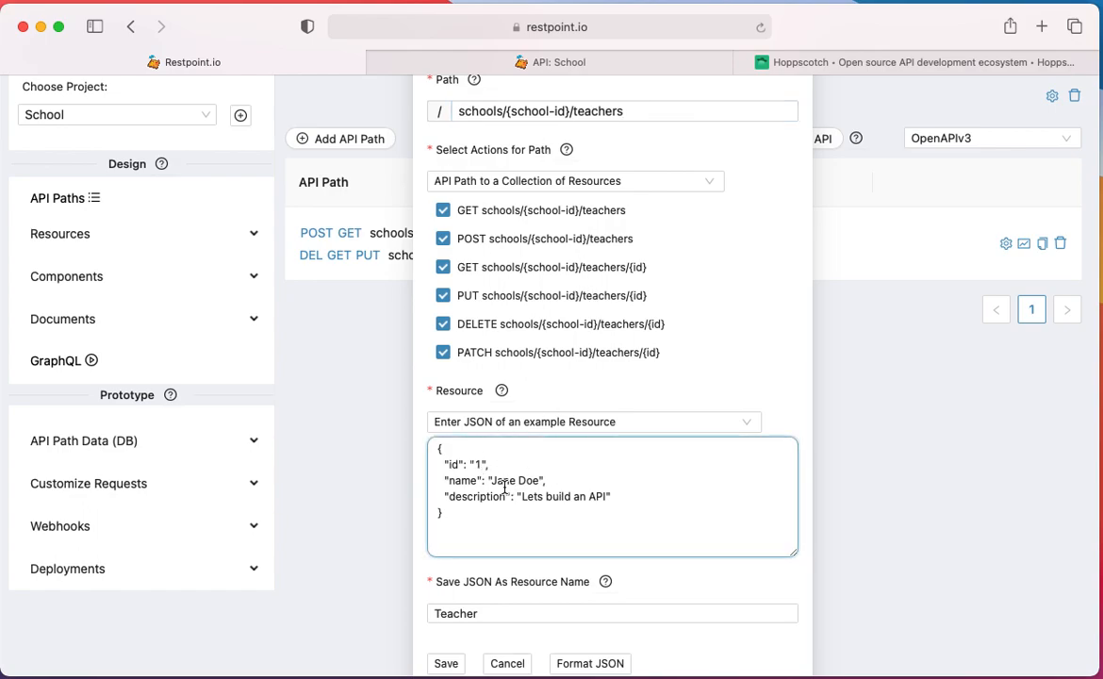
- In the Teacher example JSON, set the name to John, add a course entry, and delete the description line
double_click(499, 481)
text(John)
click(575, 480)
key(Return)
text("so)
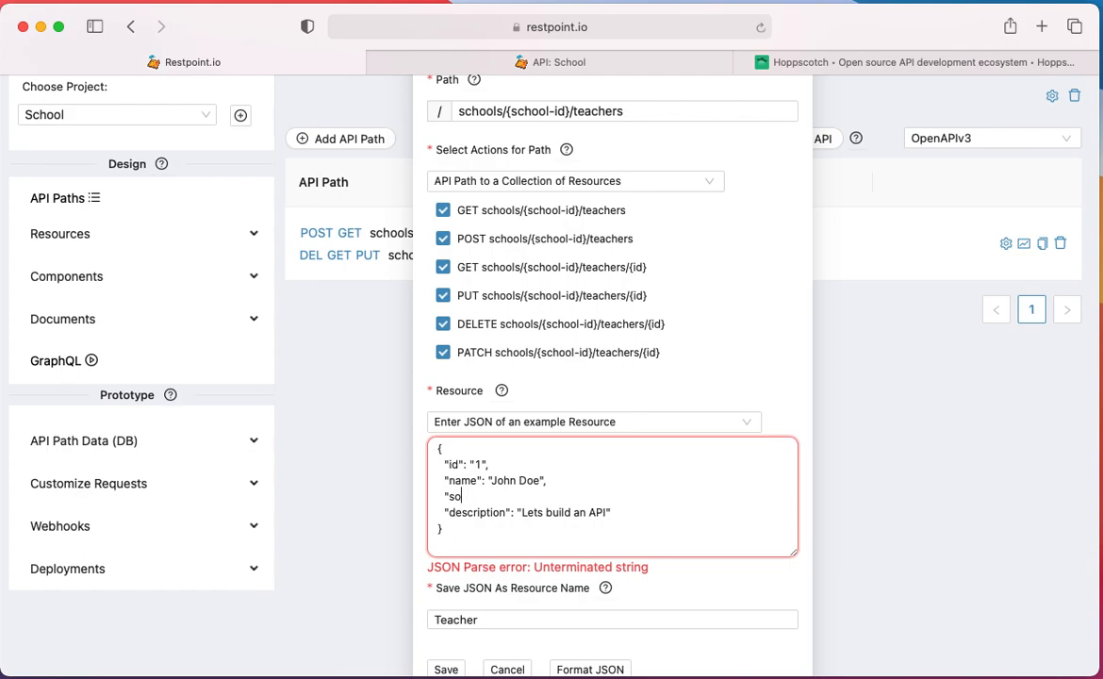
text(urce: ")
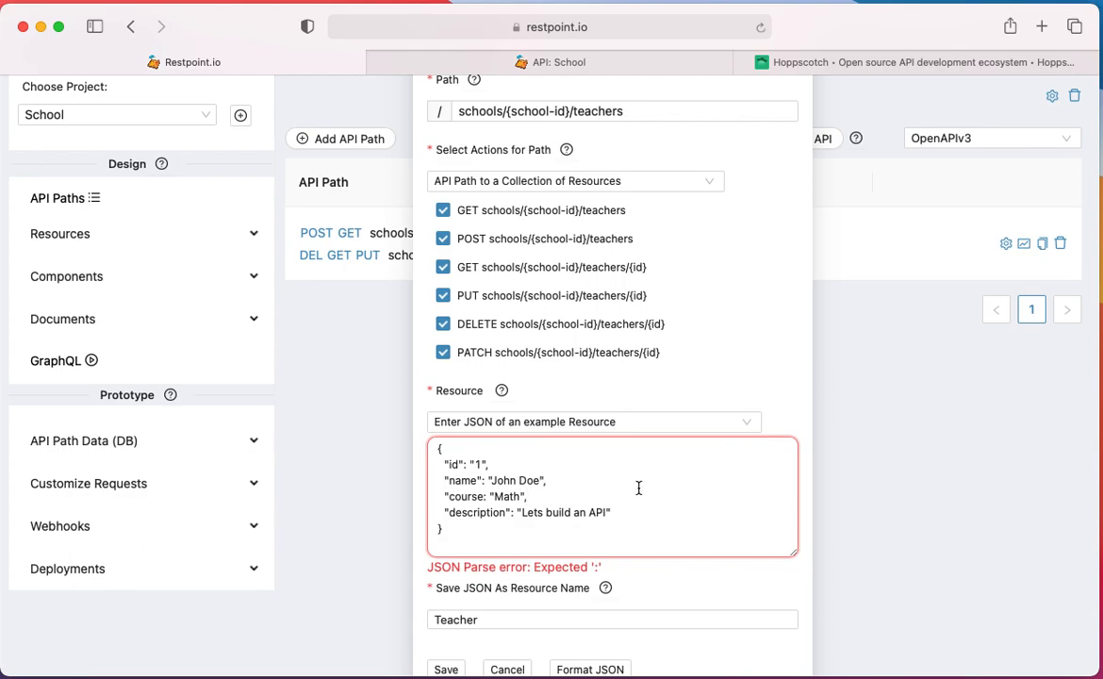
triple_click(537, 512)
key(BackSpace)
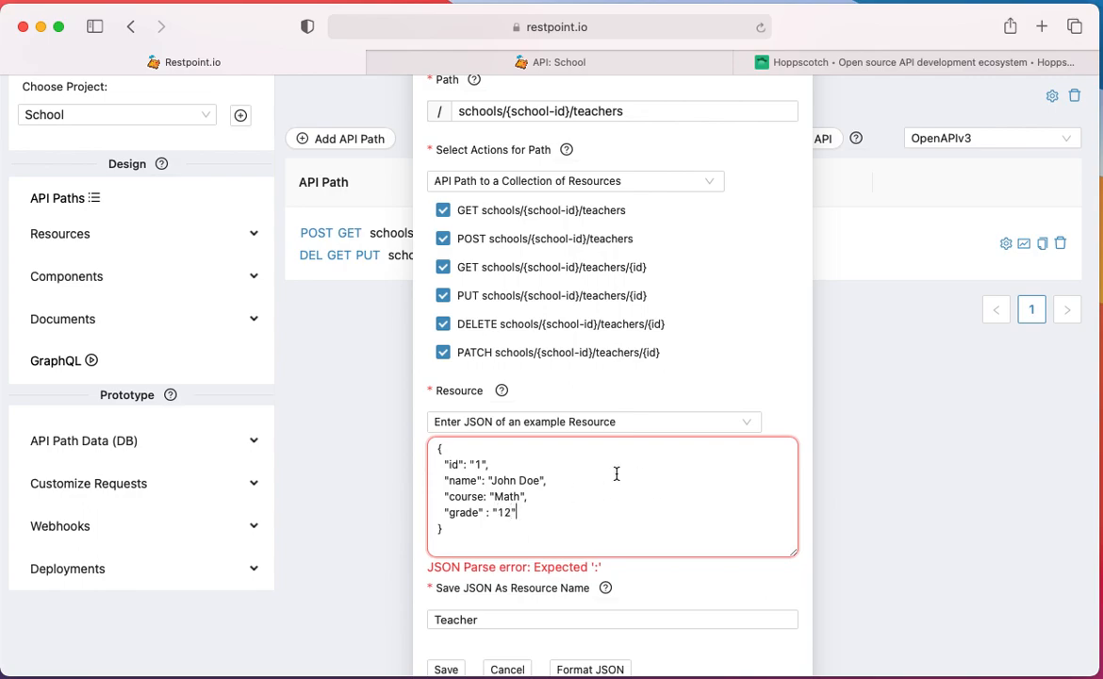
- Fix the course key's quoting, recheck the path, and save the schools/{school-id}/teachers path
scroll(613, 472, down, 1)
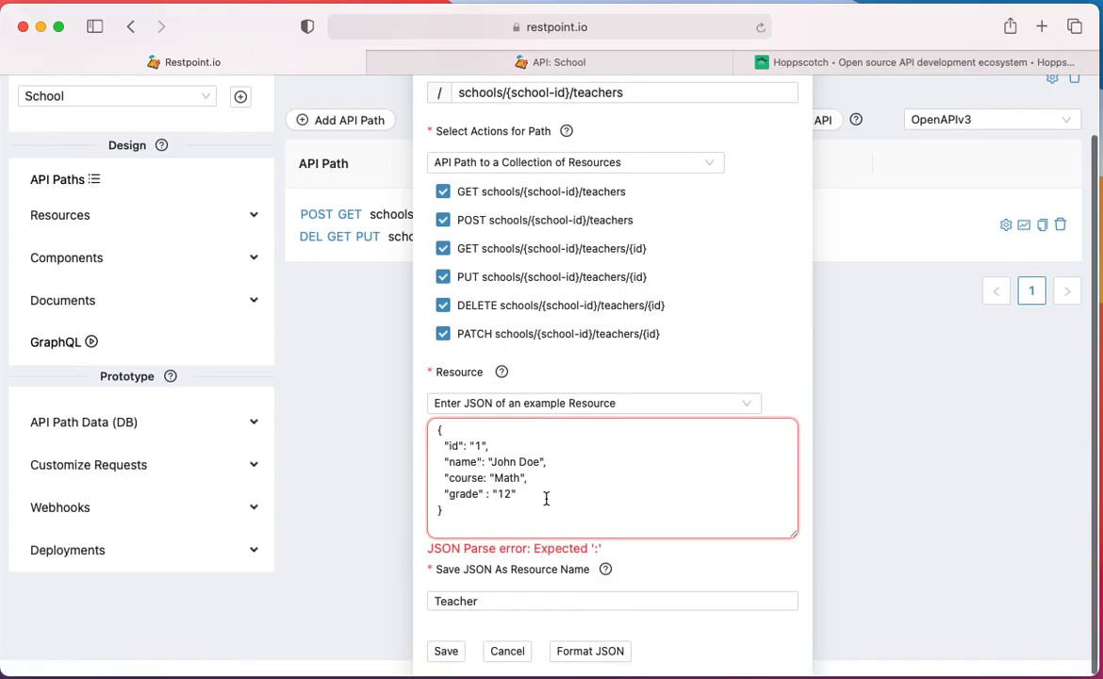
click(484, 479)
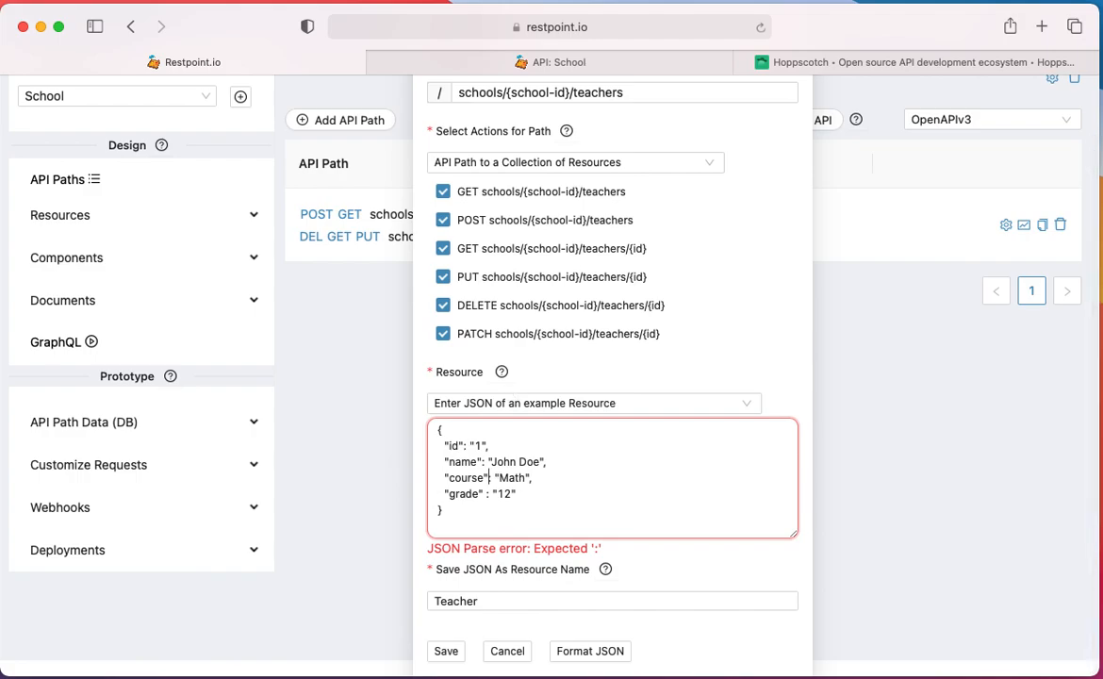
text(":)
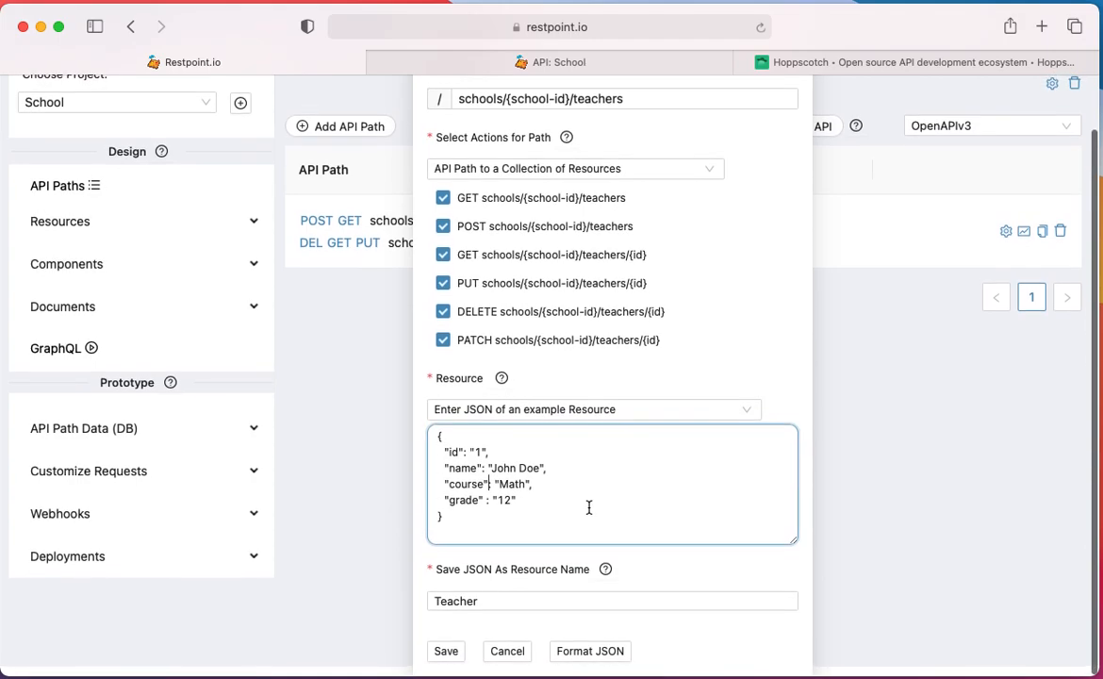
scroll(657, 402, up, 2)
click(509, 149)
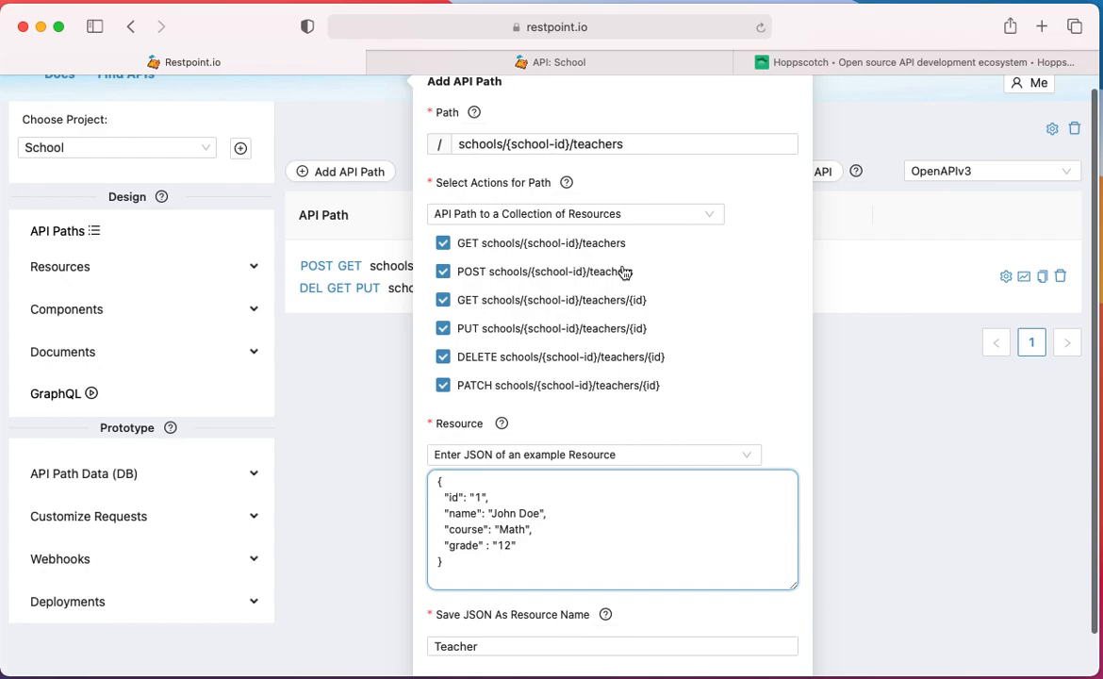
scroll(618, 269, down, 2)
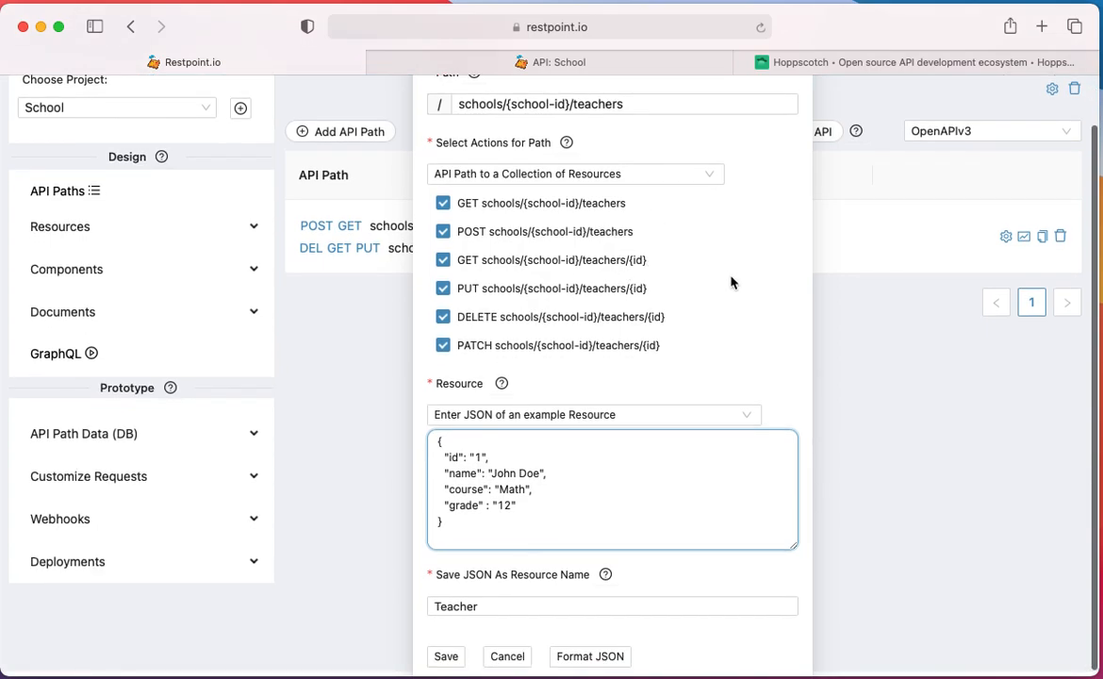
scroll(585, 302, down, 1)
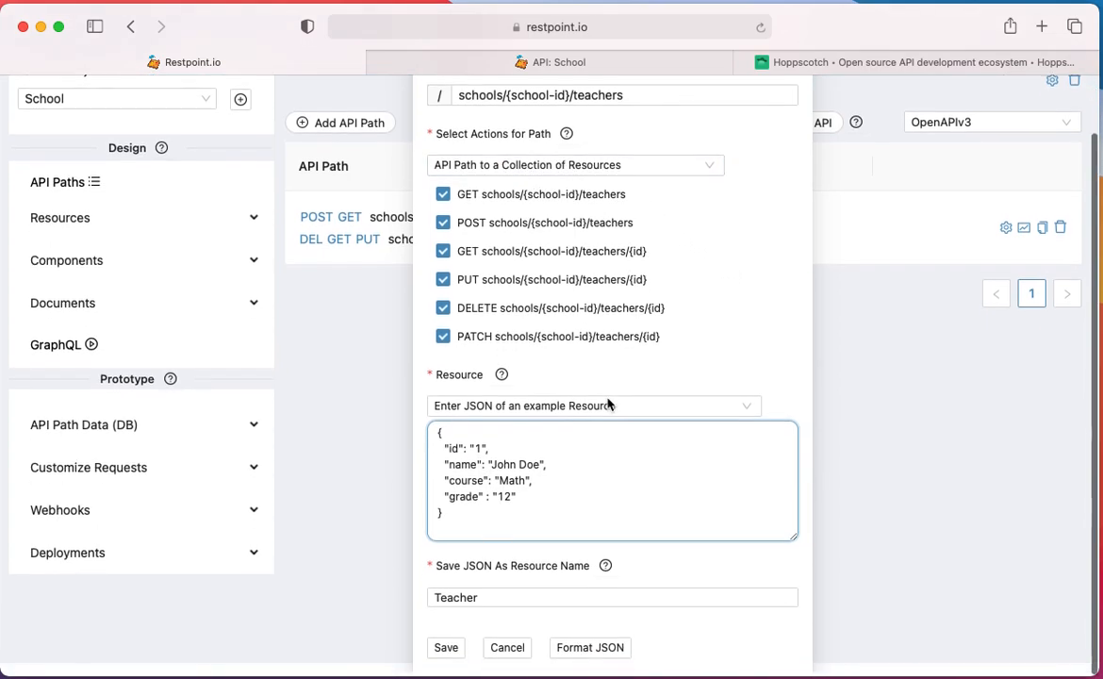
click(447, 651)
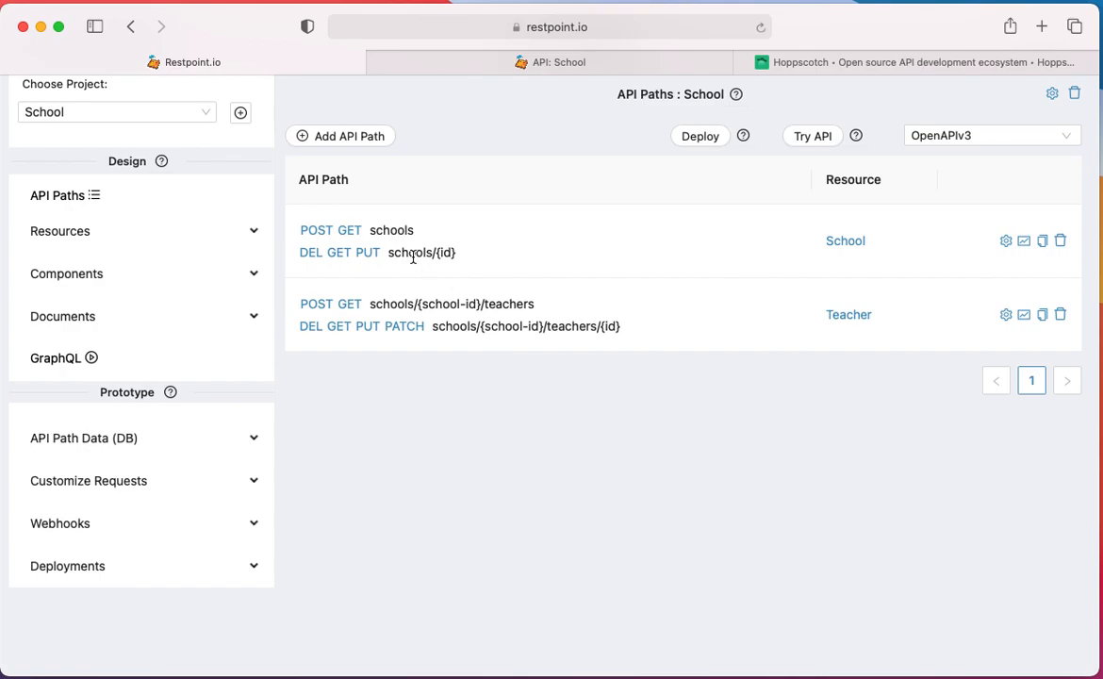
- Add a favorite-teacher path to a single resource, with POST, PUT, DELETE and PATCH removed
click(361, 139)
click(523, 113)
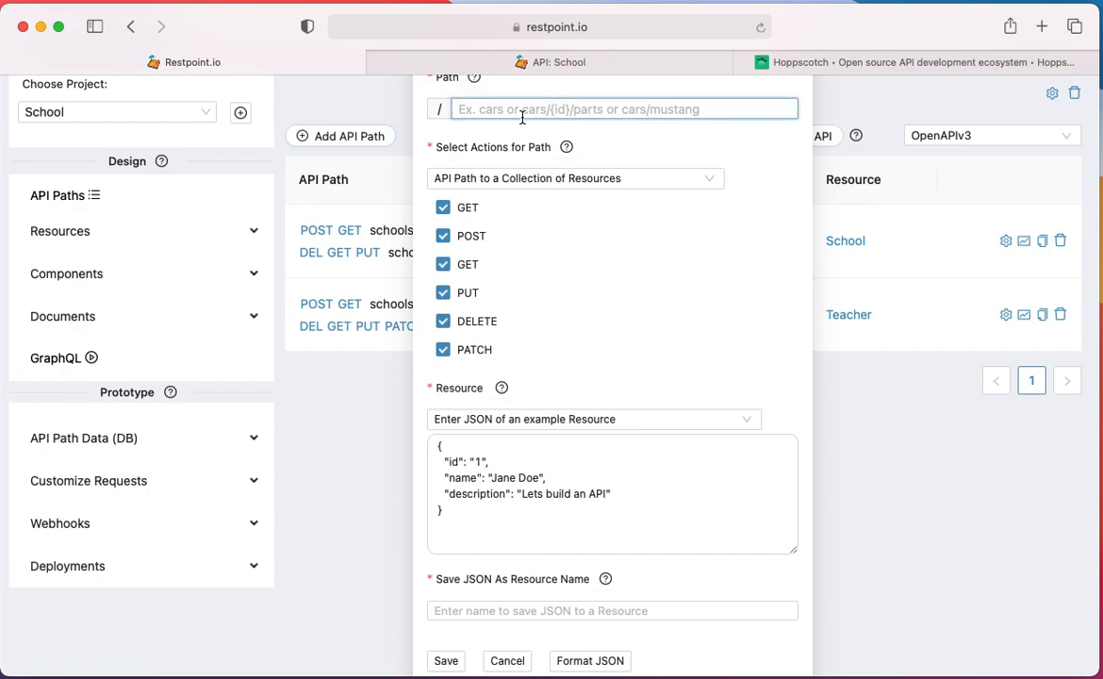
text(favorite)
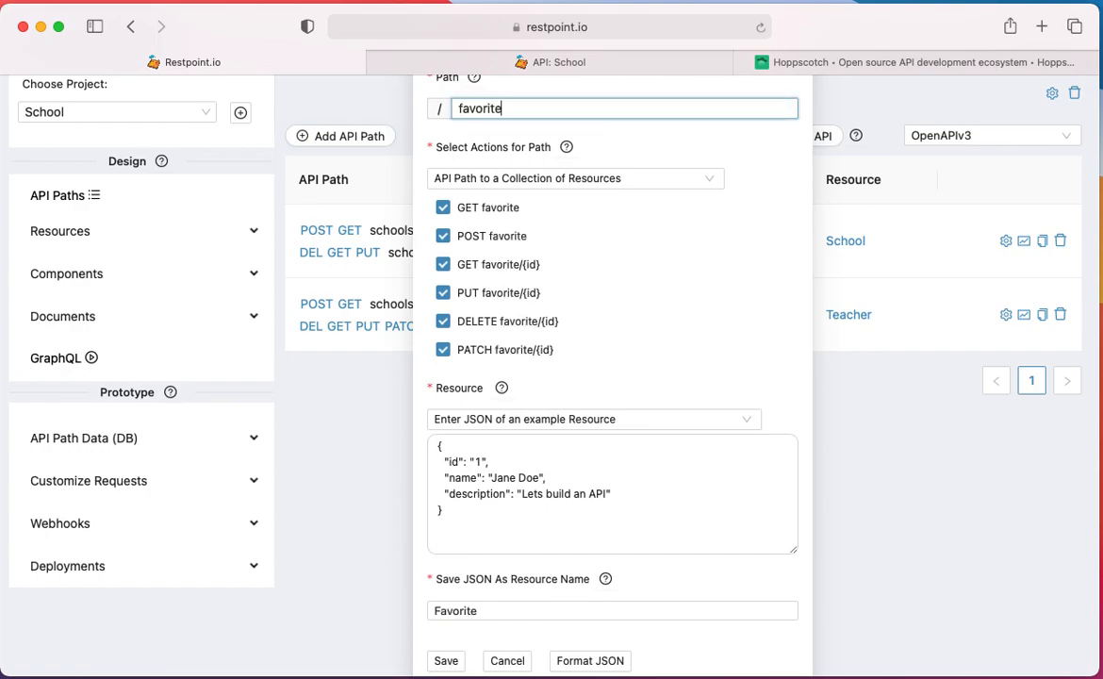
text(-teacher)
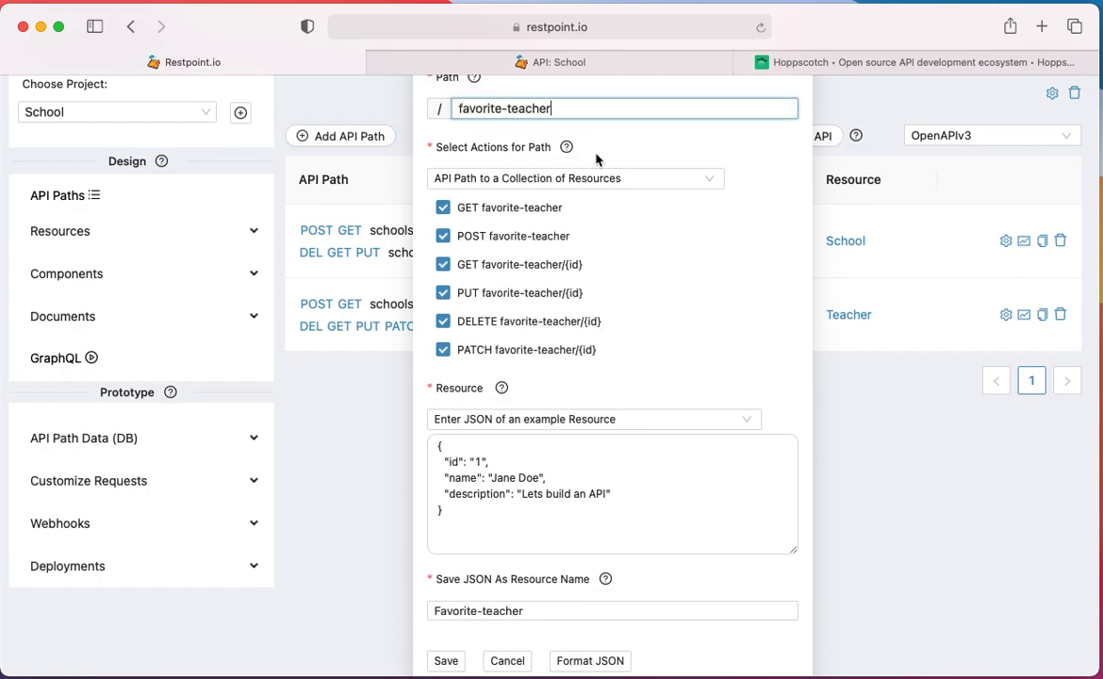
click(609, 185)
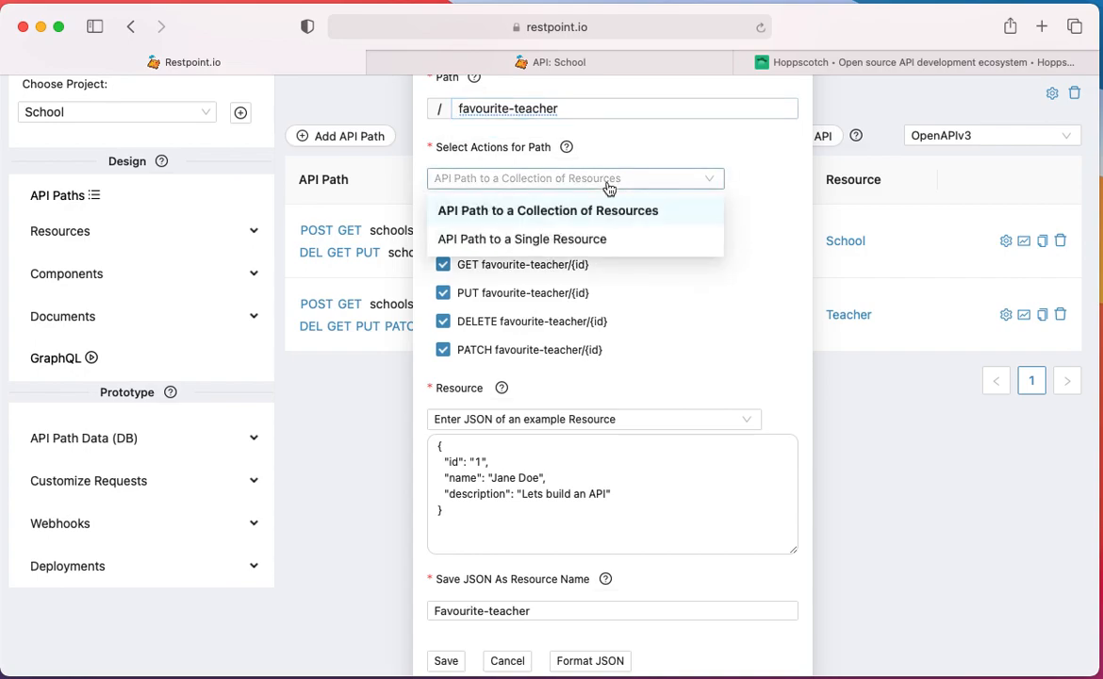
click(604, 240)
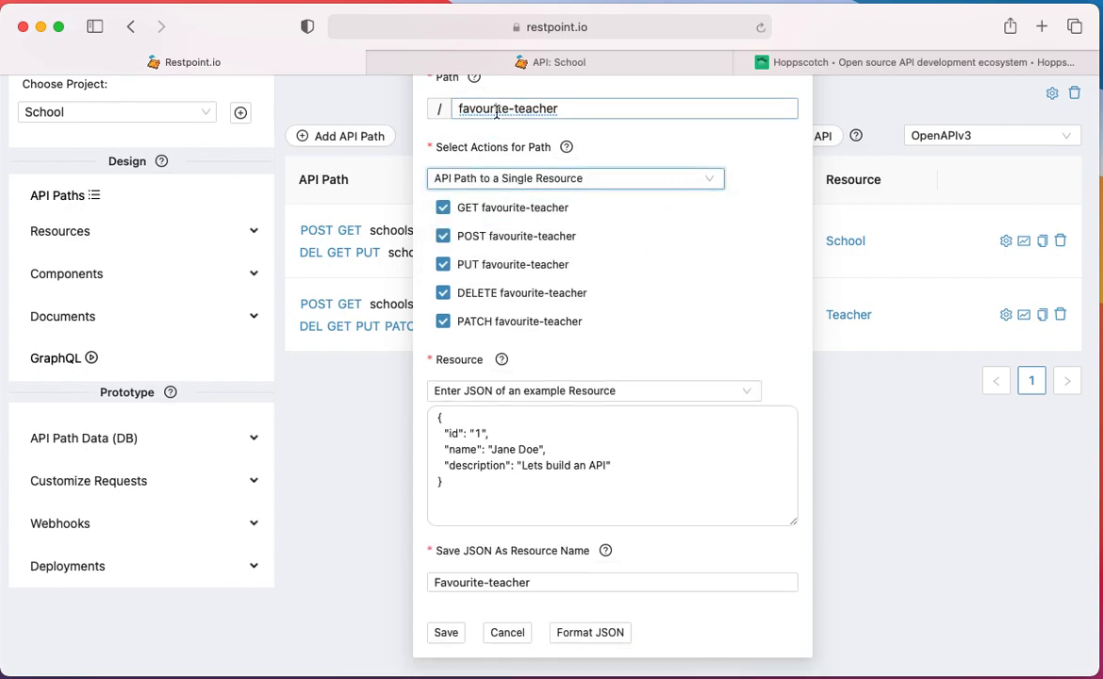
click(443, 236)
click(443, 264)
click(443, 294)
click(443, 321)
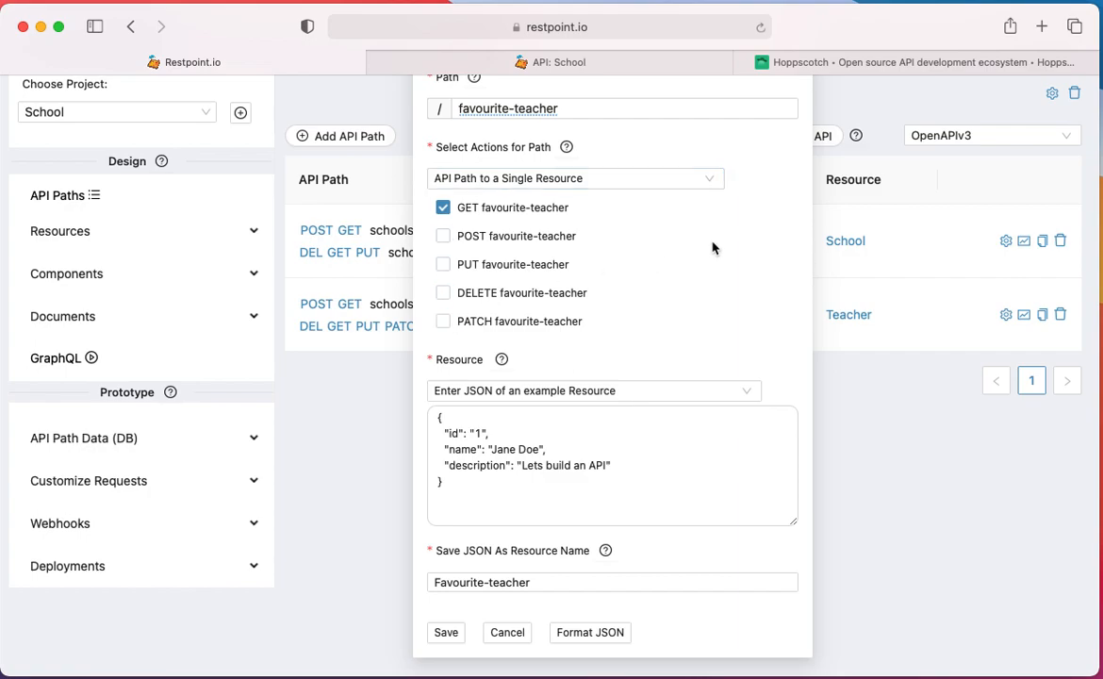
- Delete the example's description line and change the placeholder name to John
scroll(714, 248, up, 1)
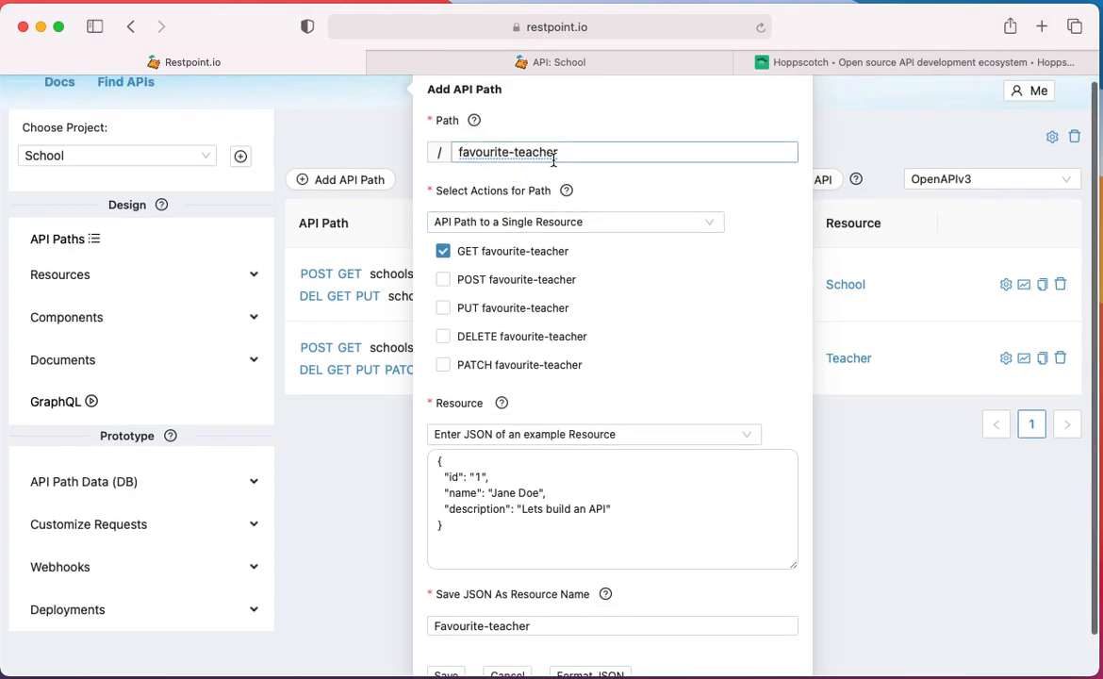
scroll(624, 153, down, 1)
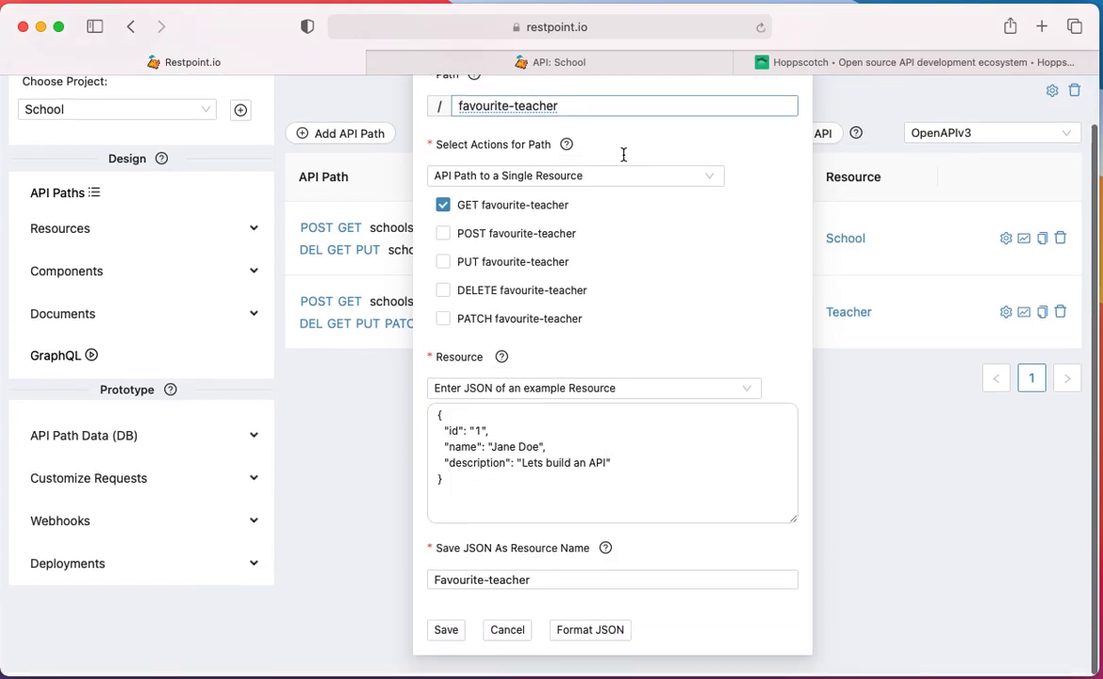
triple_click(500, 465)
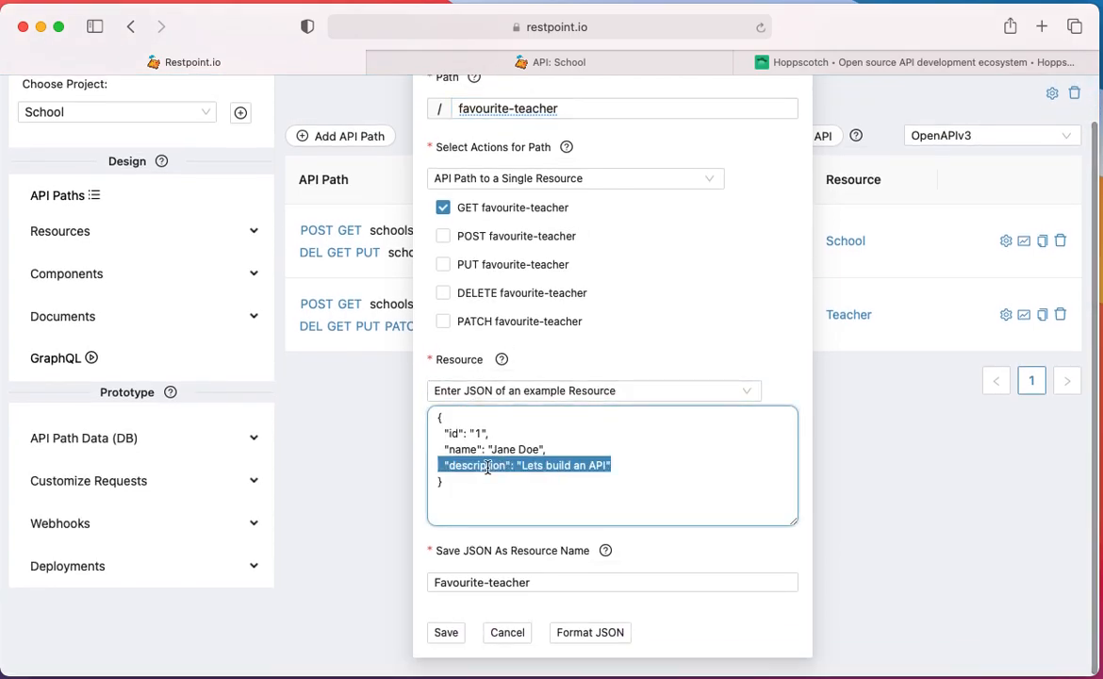
key(BackSpace)
double_click(493, 449)
text(John)
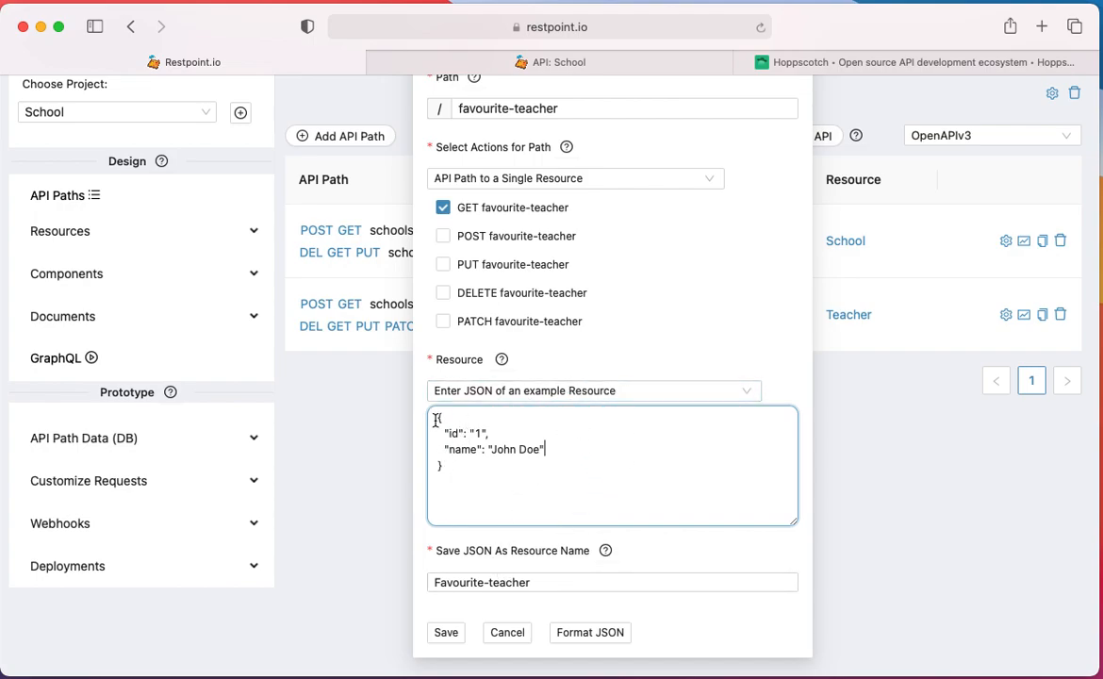
- Reuse the existing Teacher resource and save the favorite-teacher path
scroll(599, 368, up, 3)
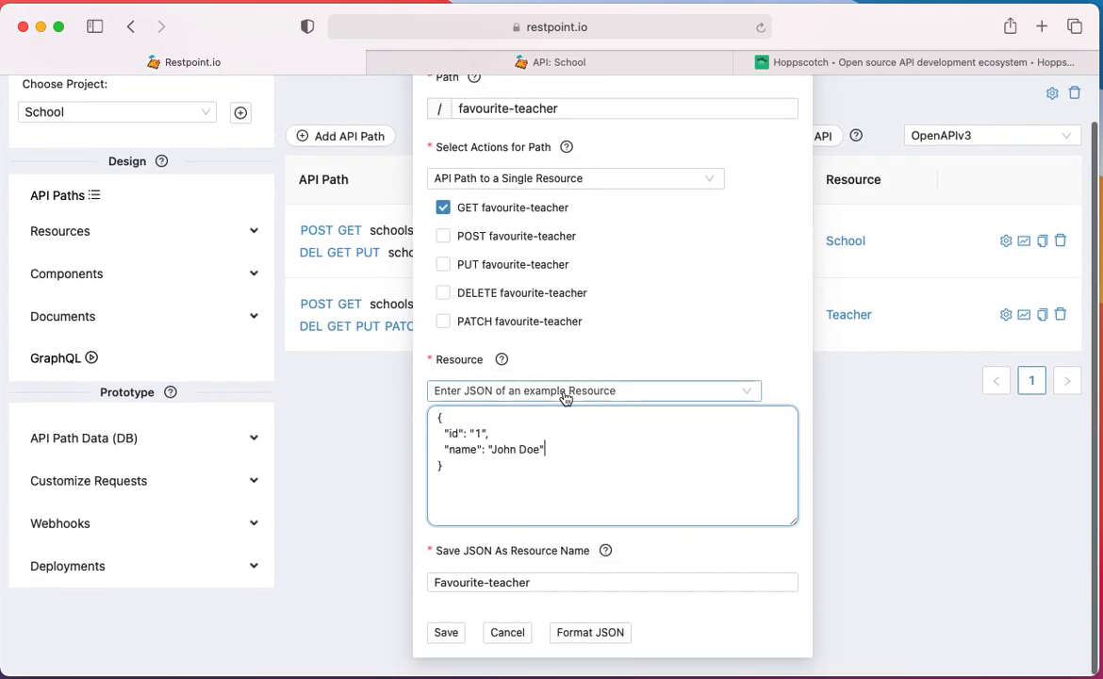
click(564, 391)
click(505, 483)
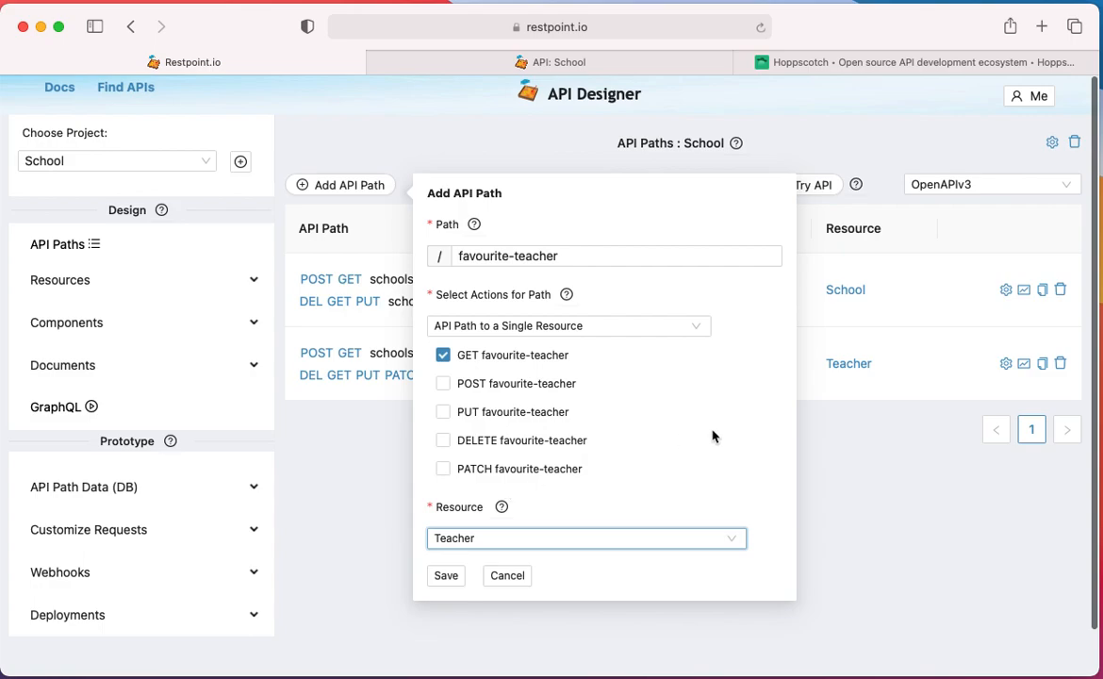
scroll(712, 438, down, 2)
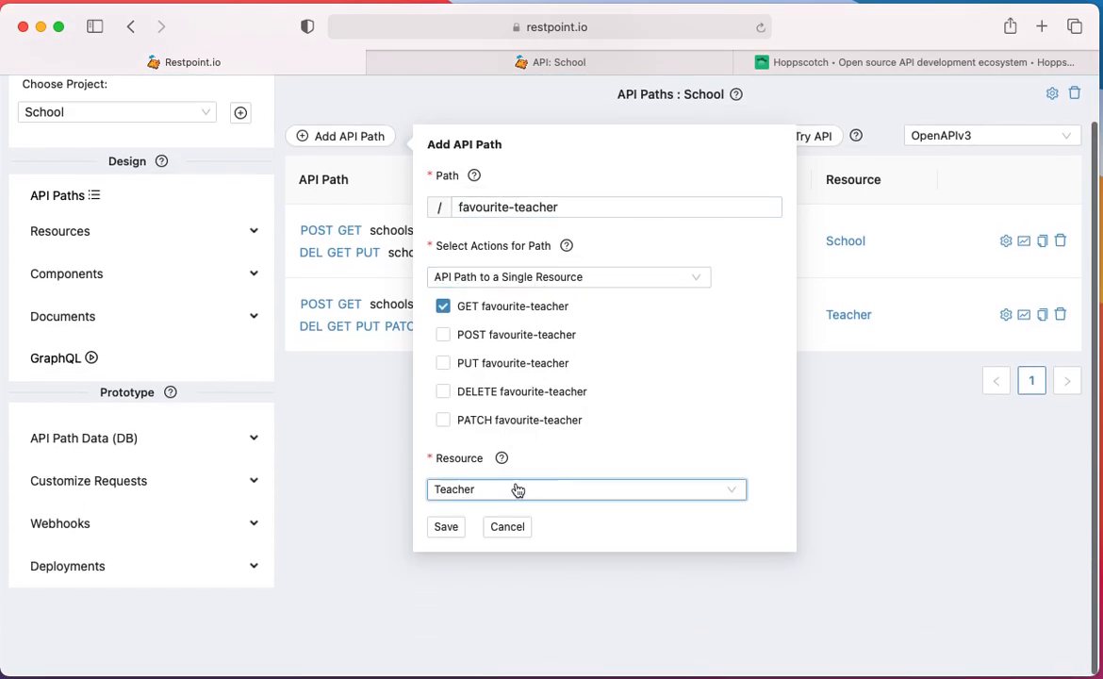
click(448, 528)
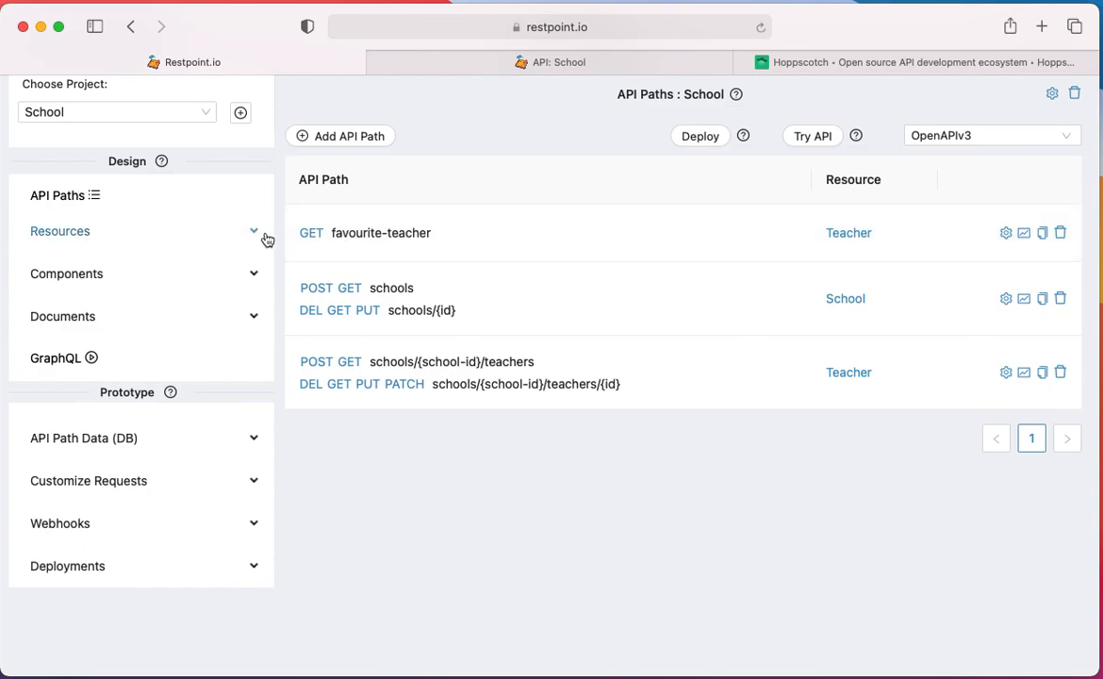
- Review the Teacher resource's fields and the Address user data type under Components
click(163, 237)
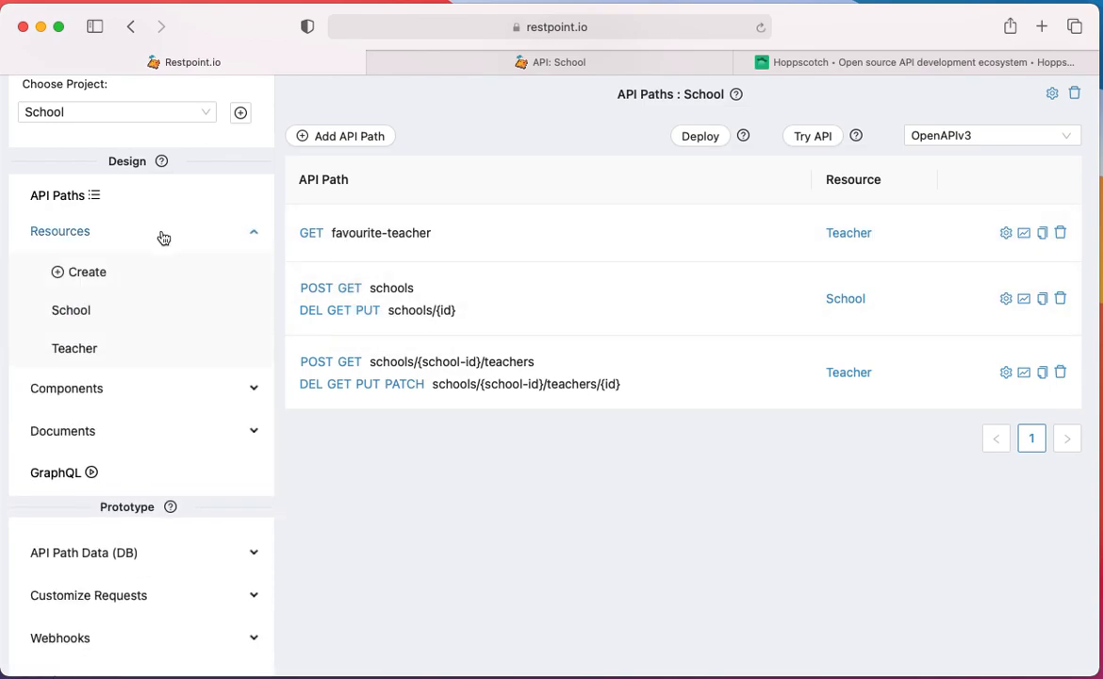
click(80, 312)
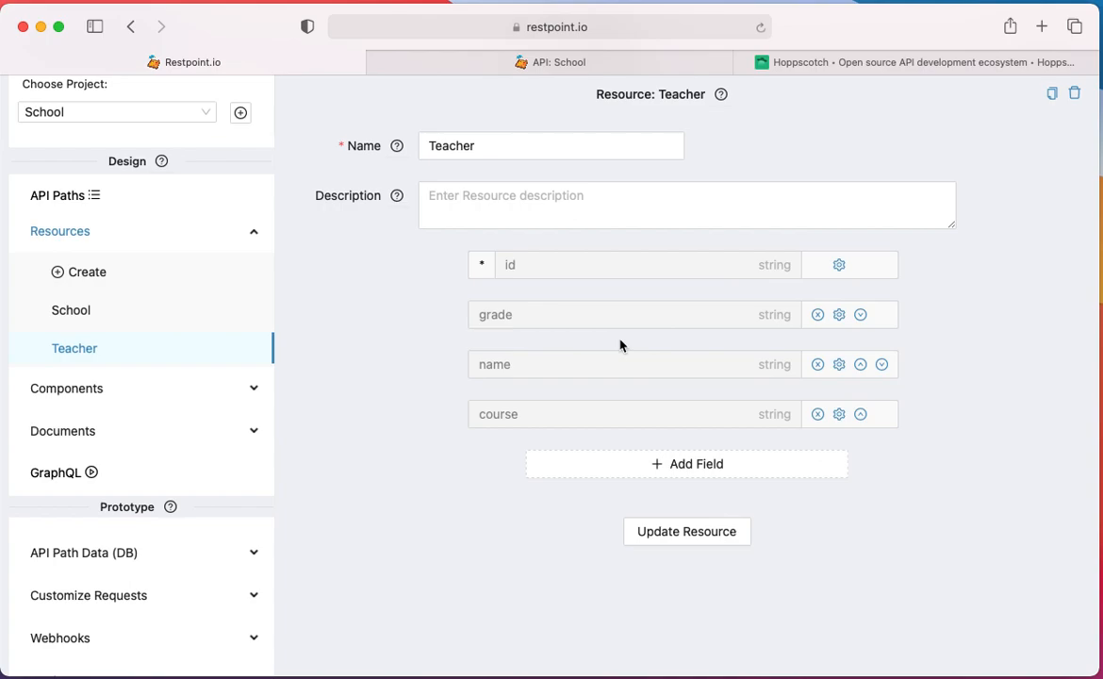
click(107, 230)
click(137, 272)
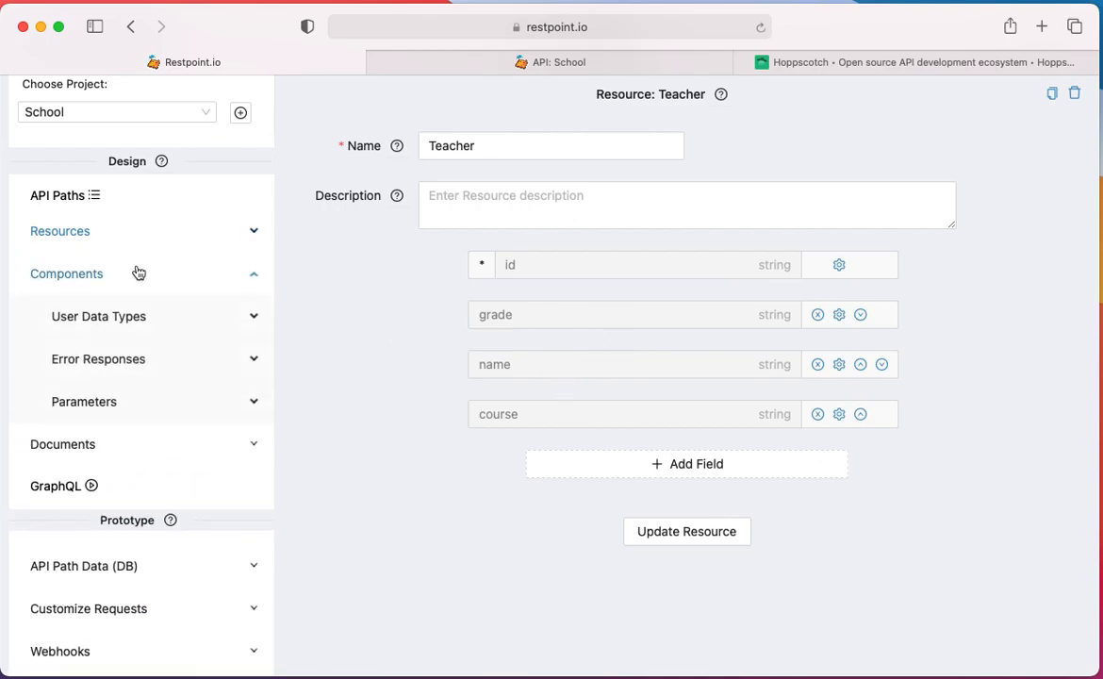
click(139, 315)
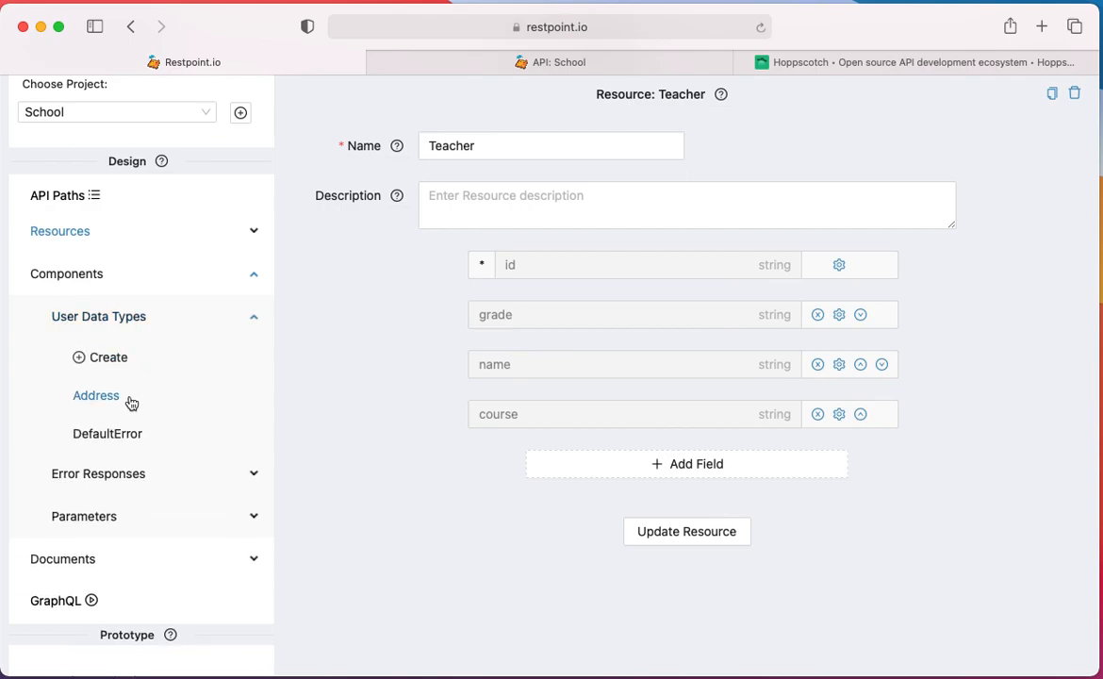
click(132, 403)
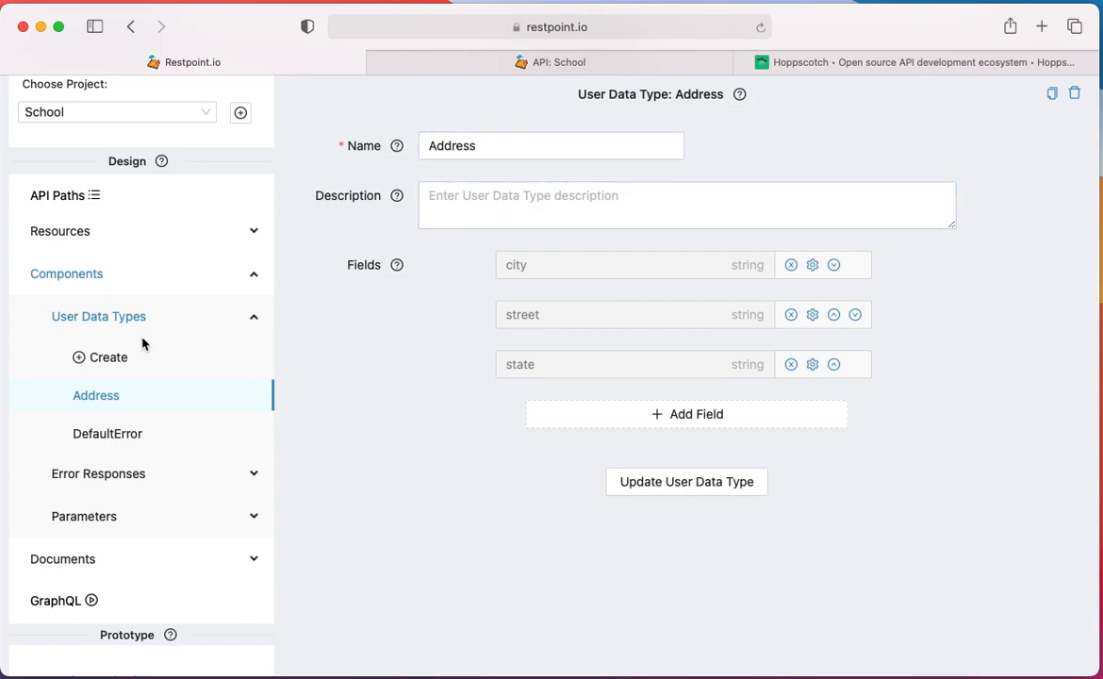
click(174, 270)
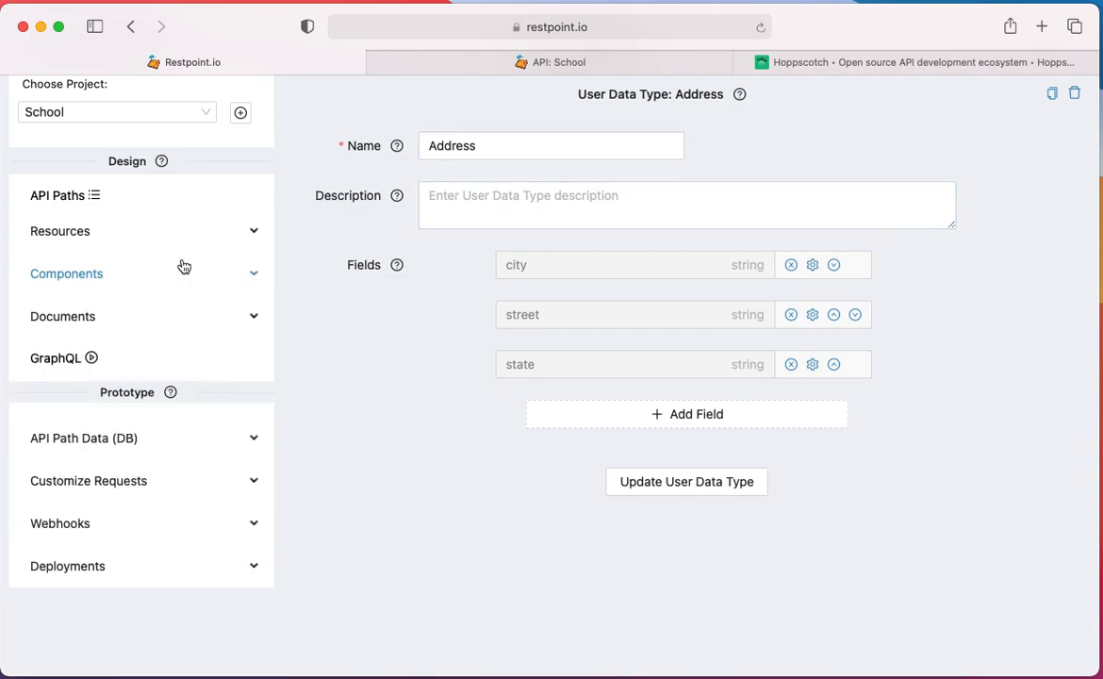
- Return to the School API paths list and scroll down to the API Path Data entries
click(71, 198)
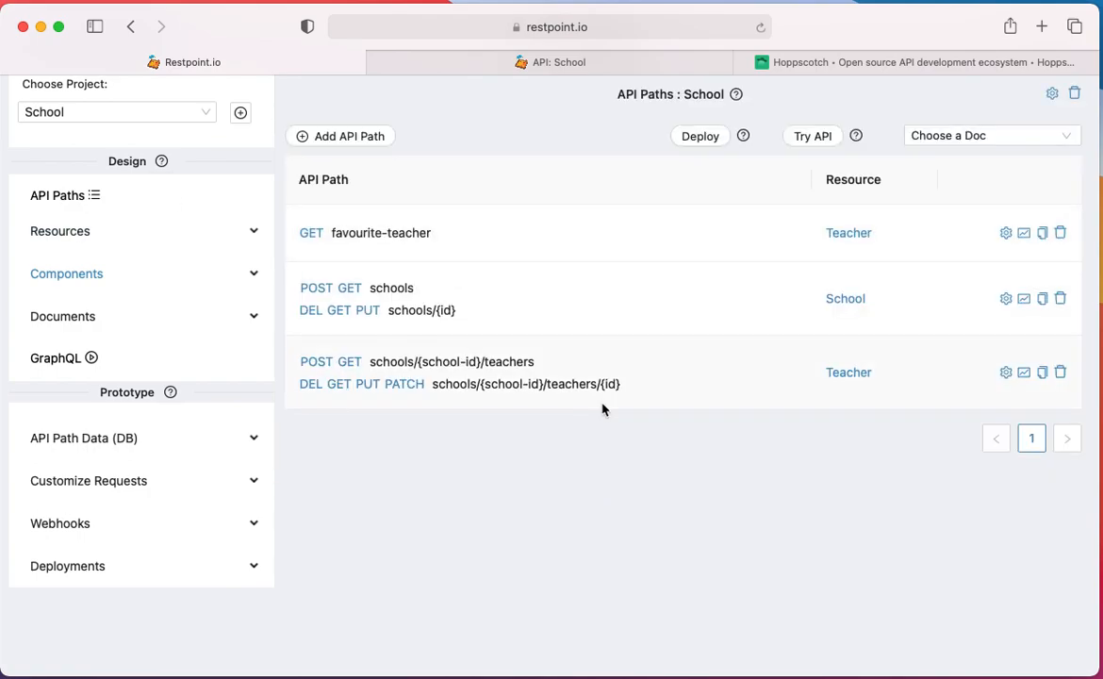
scroll(603, 409, up, 2)
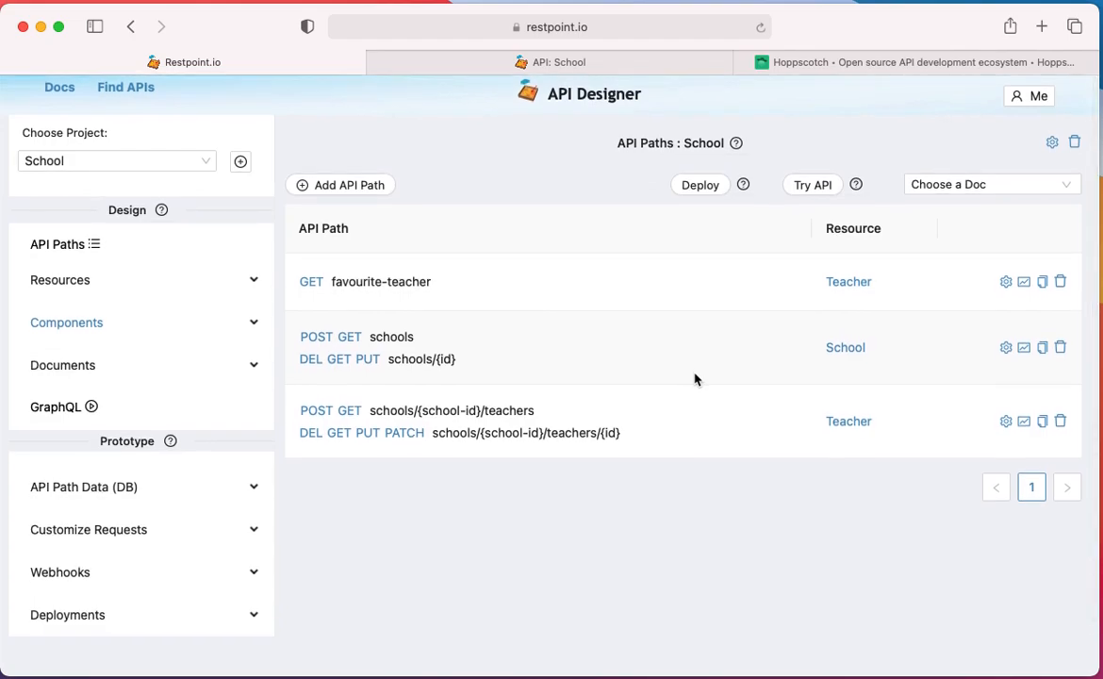
scroll(695, 379, down, 2)
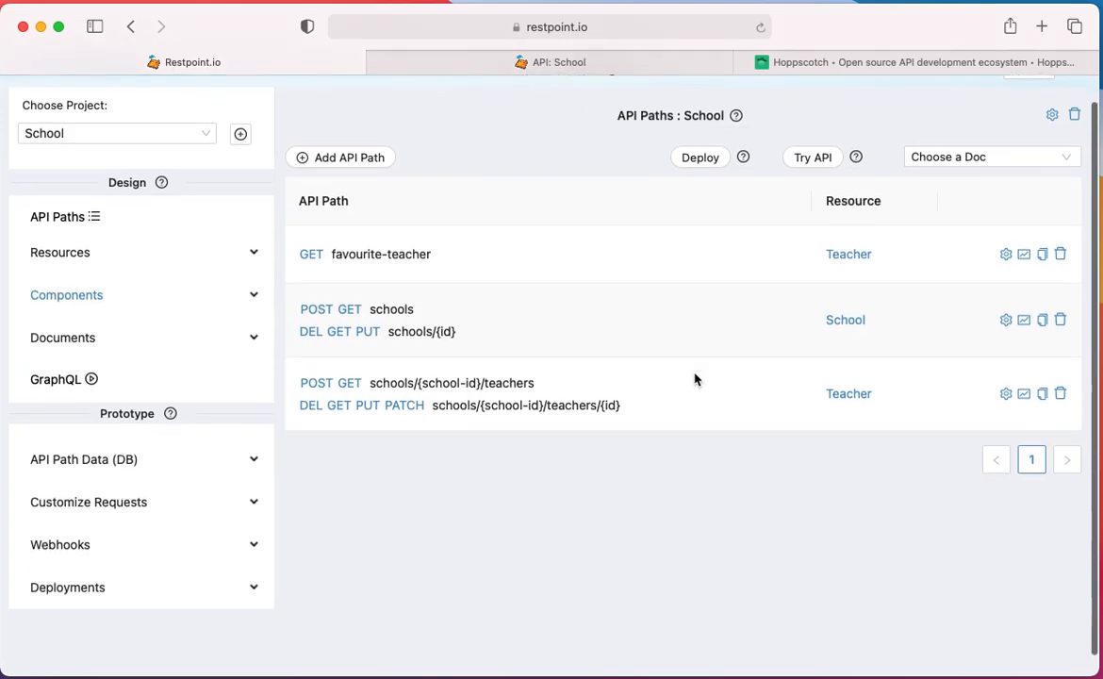
scroll(695, 379, down, 1)
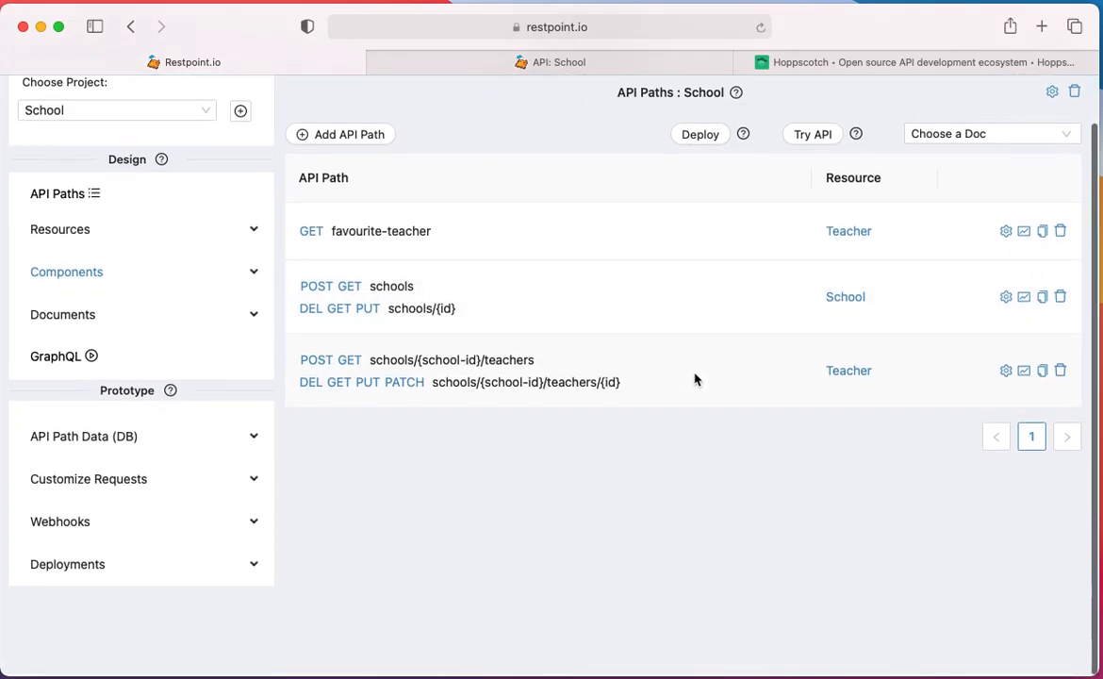
- Edit the favourite-teacher record to grade 12, a teacher name and course Math, and save it
click(156, 442)
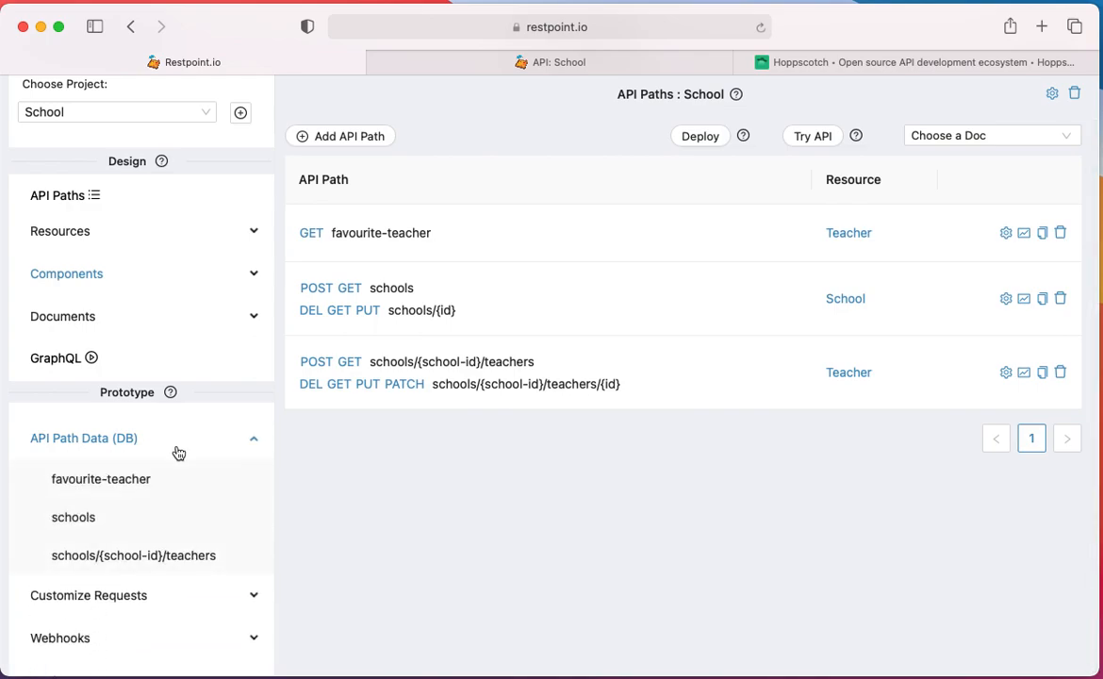
click(133, 480)
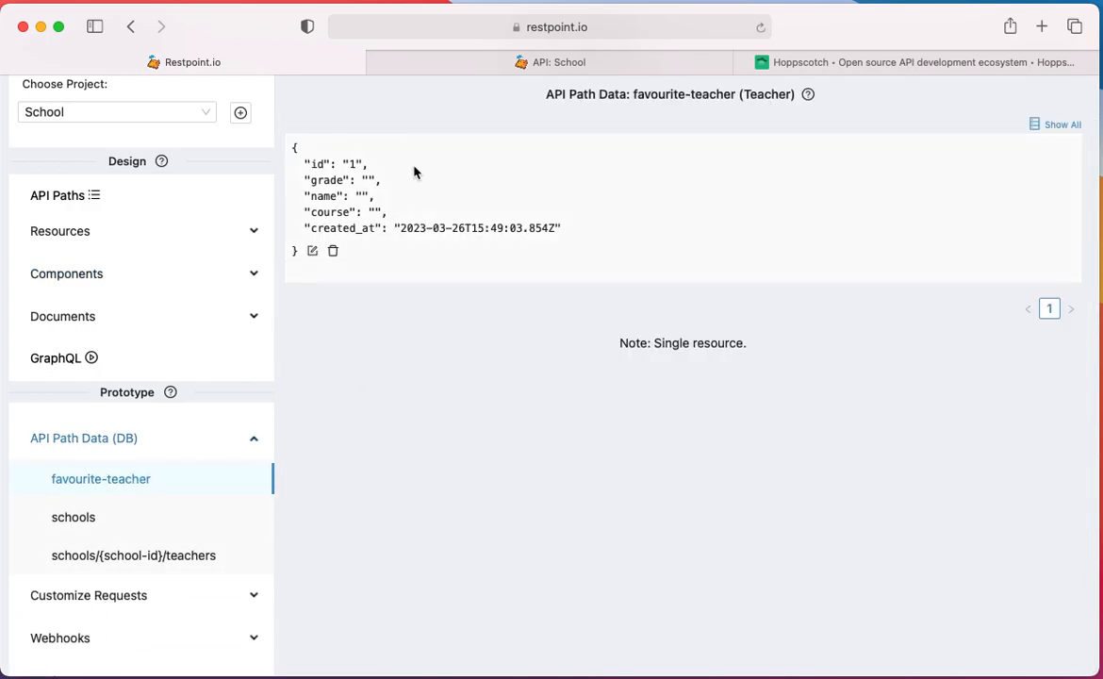
click(313, 251)
click(363, 191)
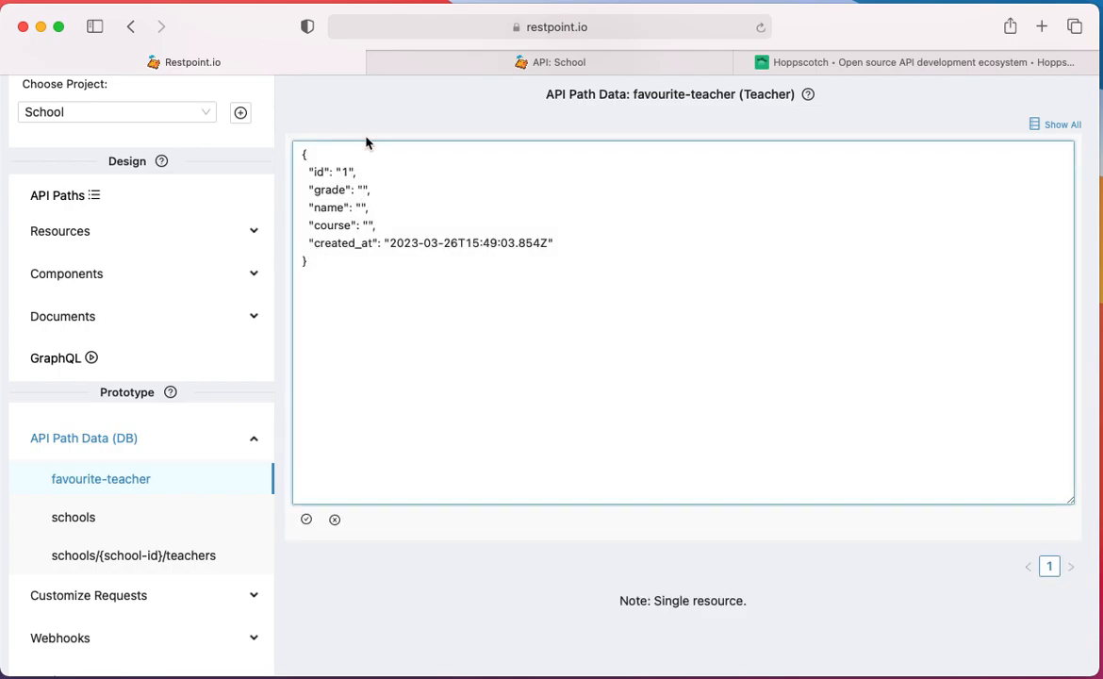
text(12)
click(362, 207)
text(John Doe)
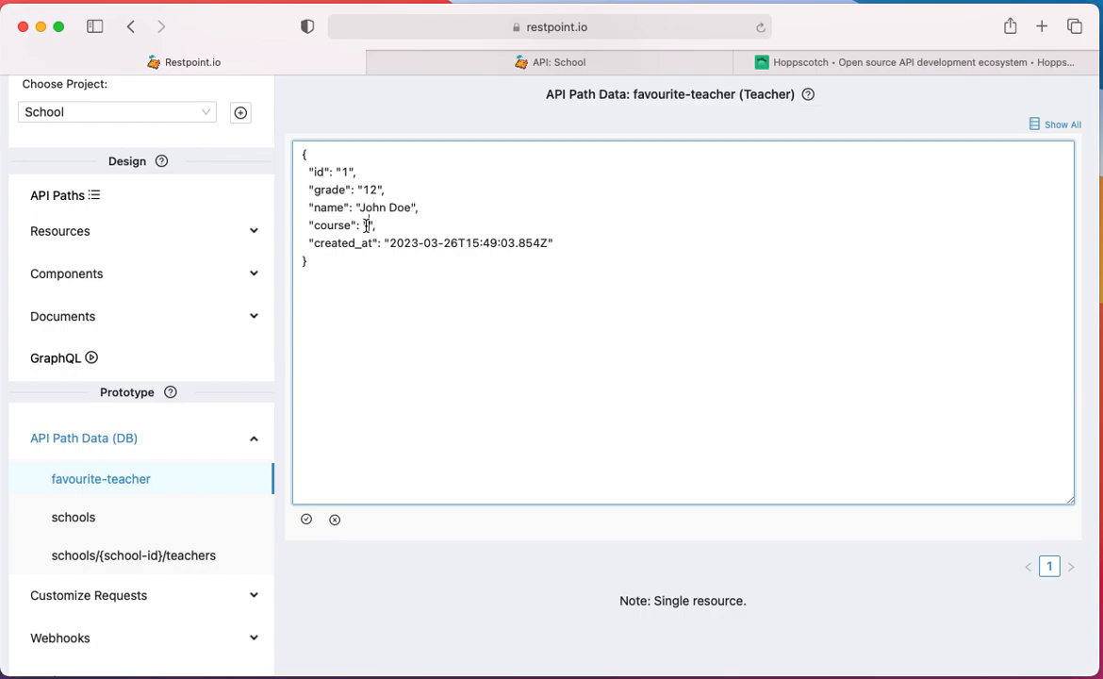
text(Math)
click(307, 520)
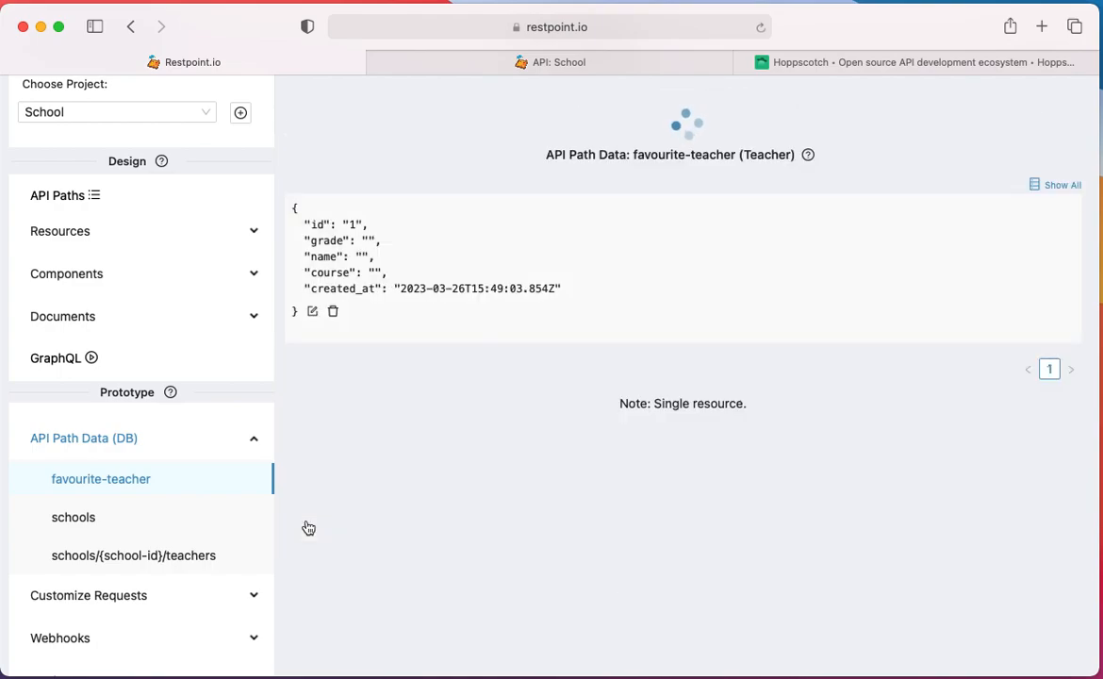
- Start a new schools record with id 2 and city San Francisco
click(148, 522)
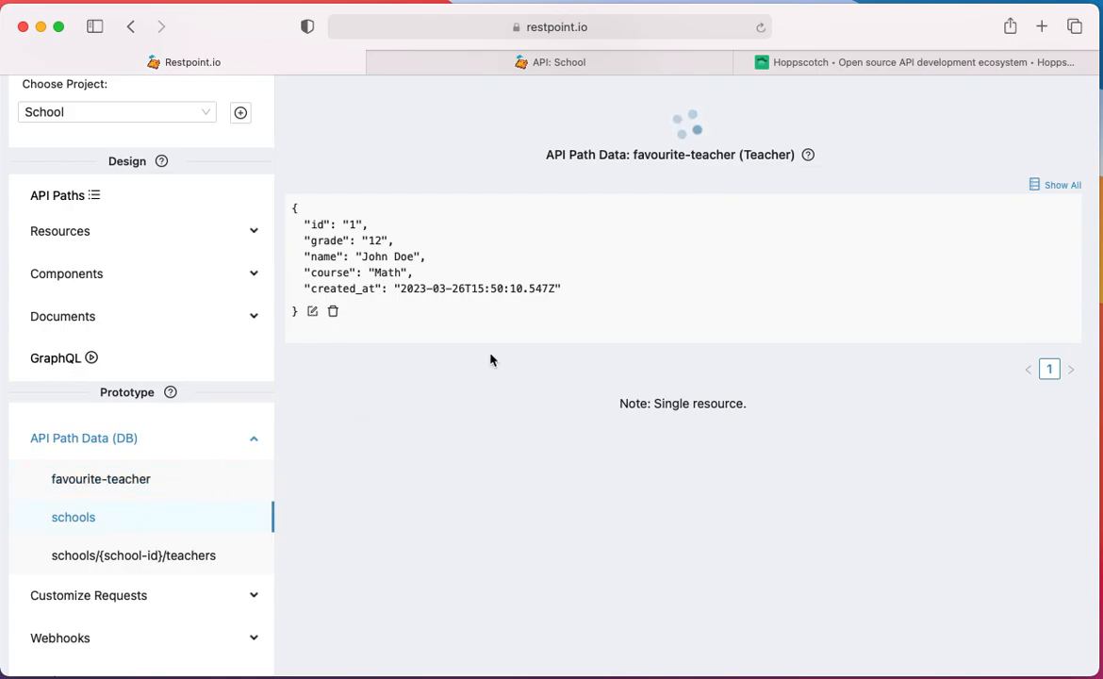
click(483, 474)
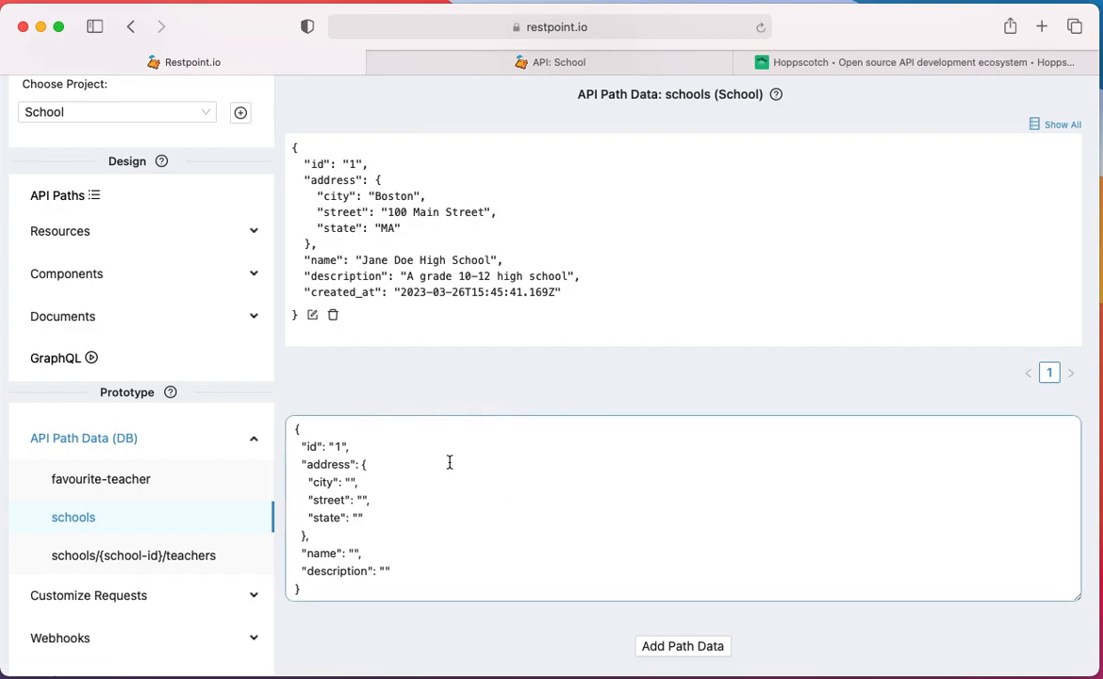
double_click(338, 446)
text(2)
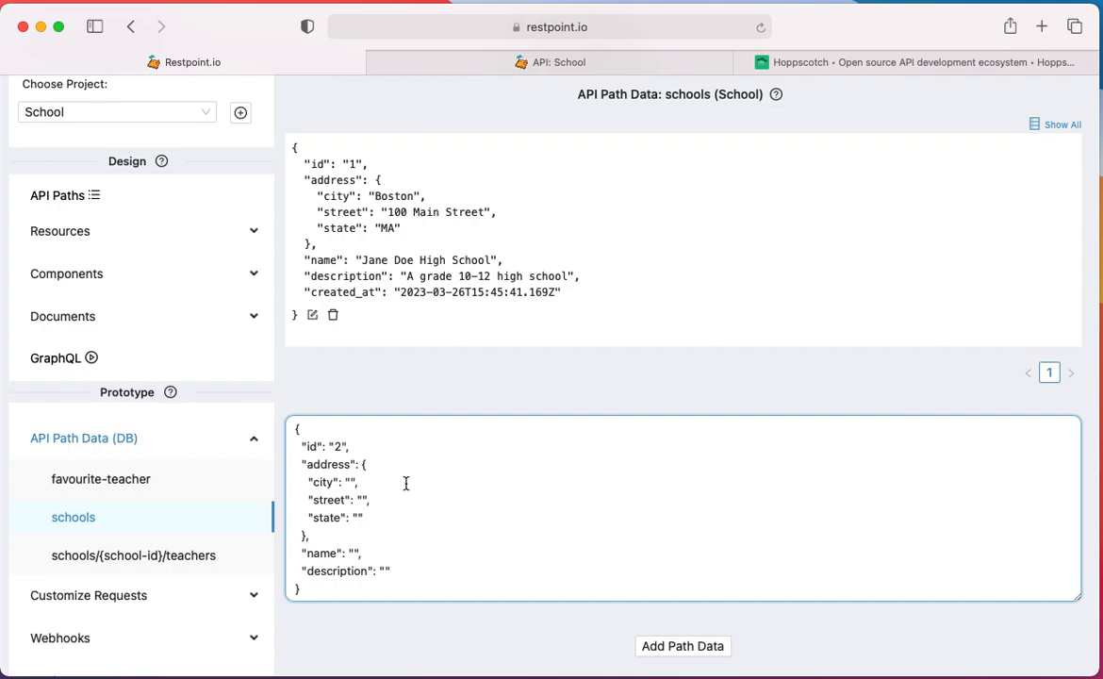
click(350, 478)
text(San Francisco)
- Fill in the street address, state CA, the school name, and description 'An elementary school p-5'
click(362, 500)
text(200 Front Street)
click(360, 518)
text(CA)
click(355, 555)
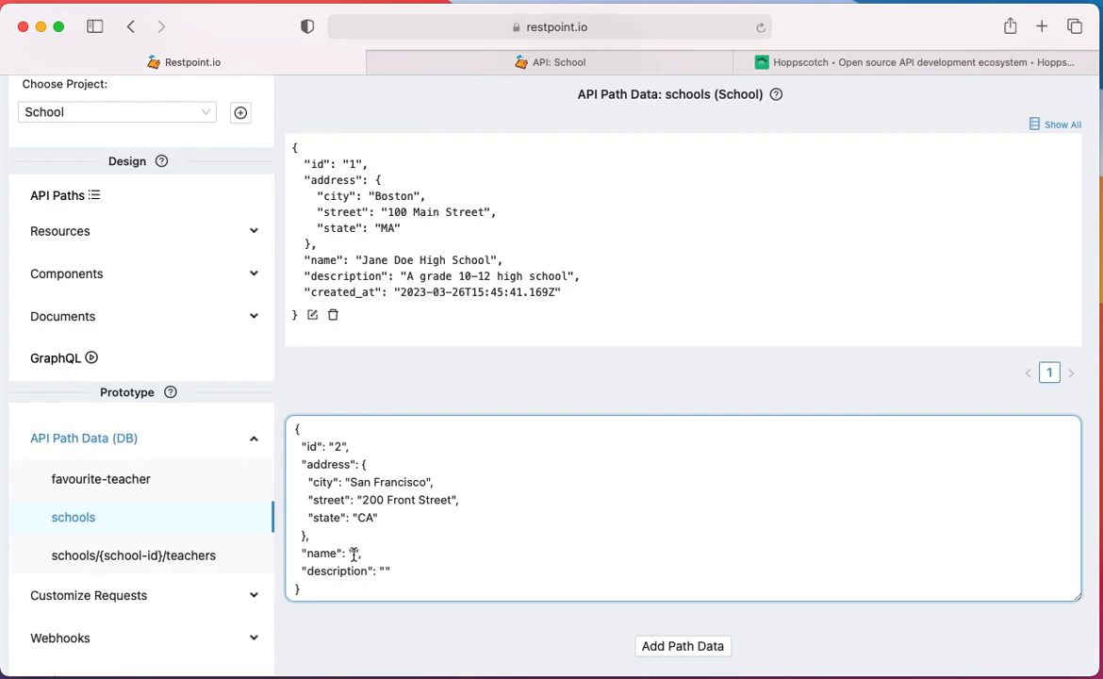
text(John Element School)
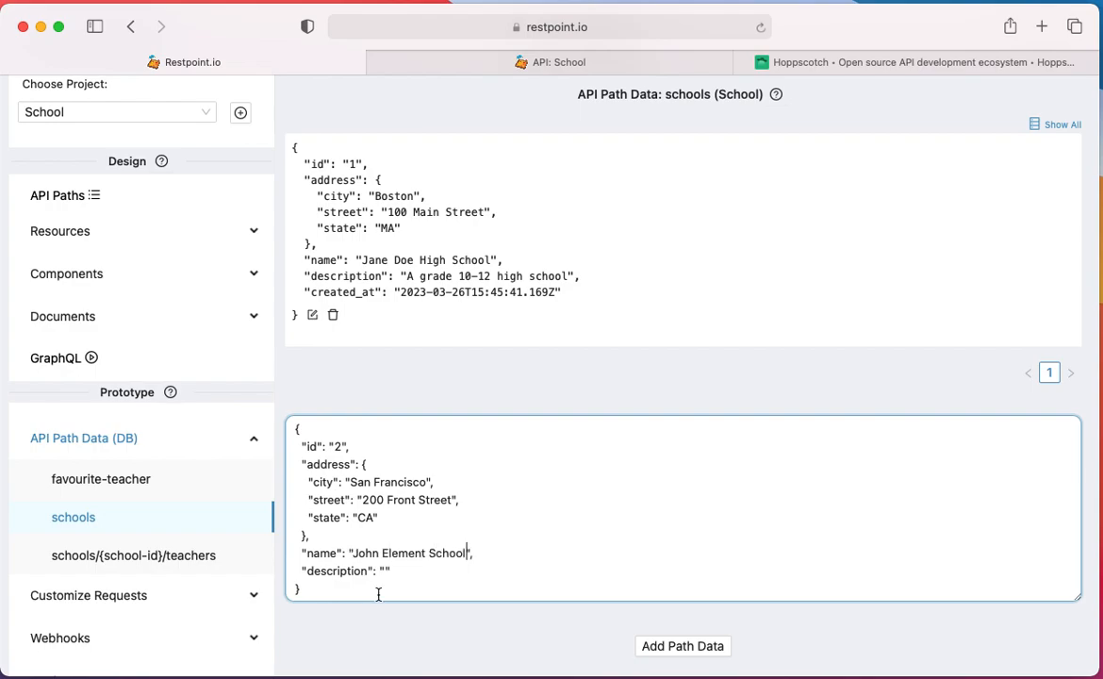
click(384, 570)
text(An elementary school p-5)
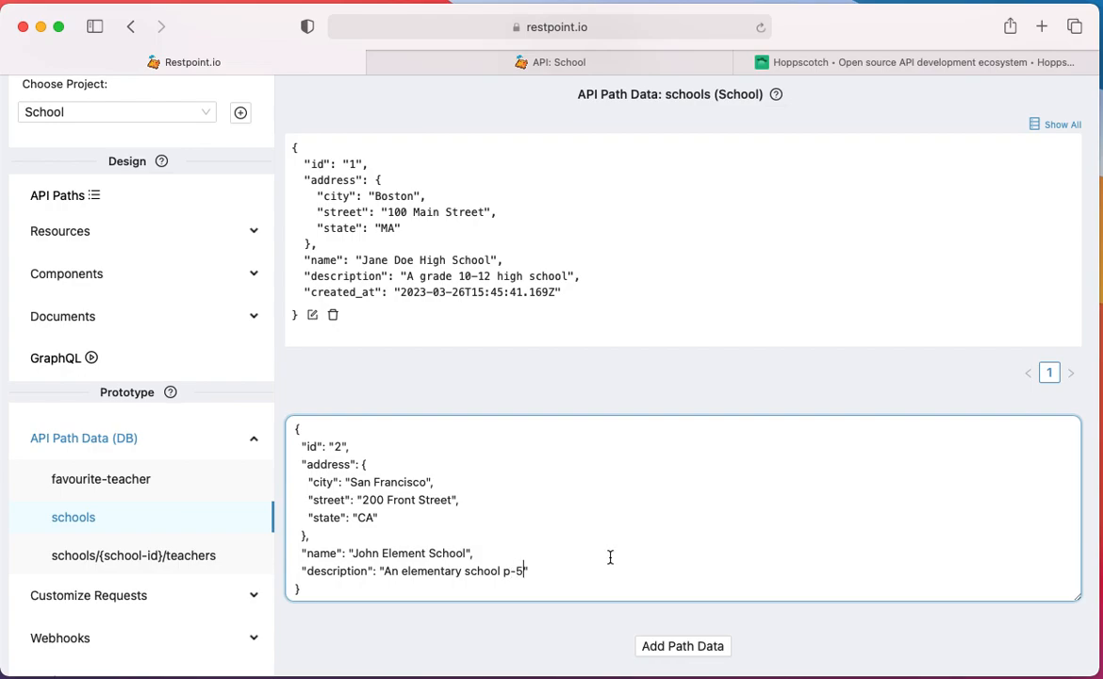
scroll(610, 558, down, 3)
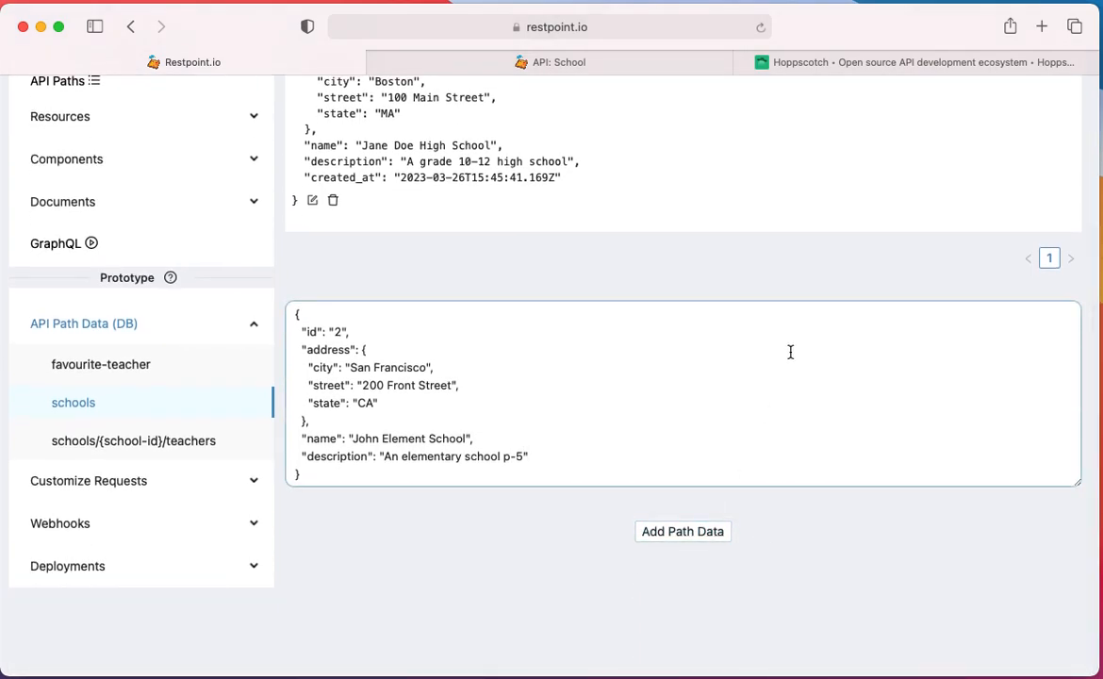
scroll(791, 352, up, 2)
scroll(792, 351, up, 2)
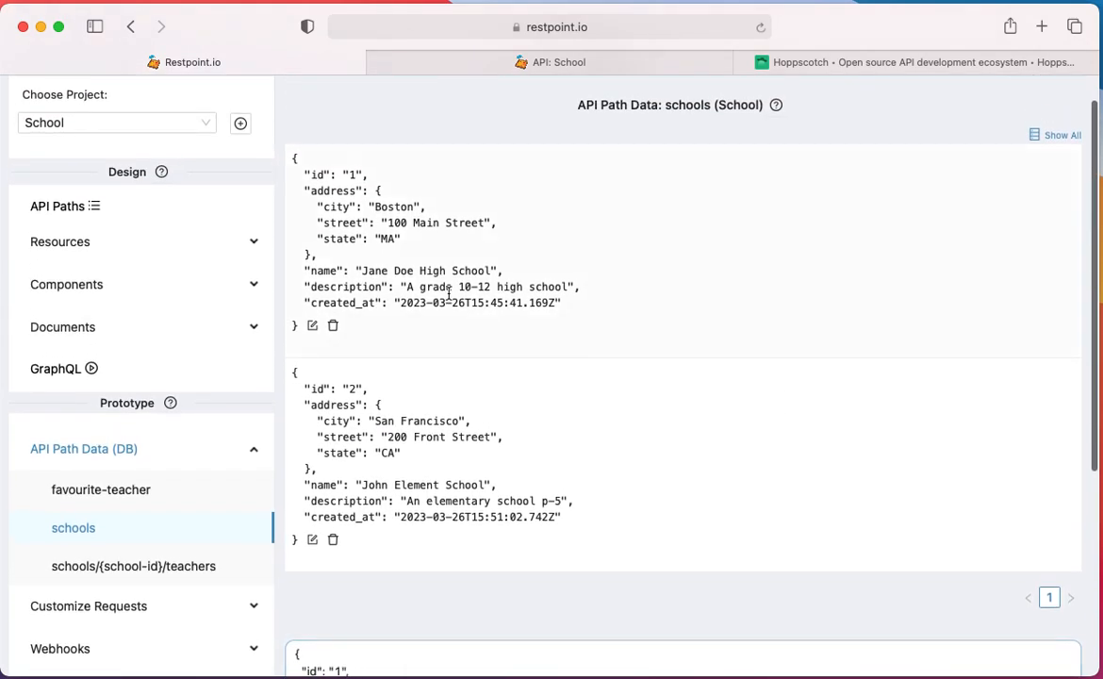
scroll(434, 305, down, 3)
- Add a new schools/{school-id}/teachers collection for school id 1
click(154, 440)
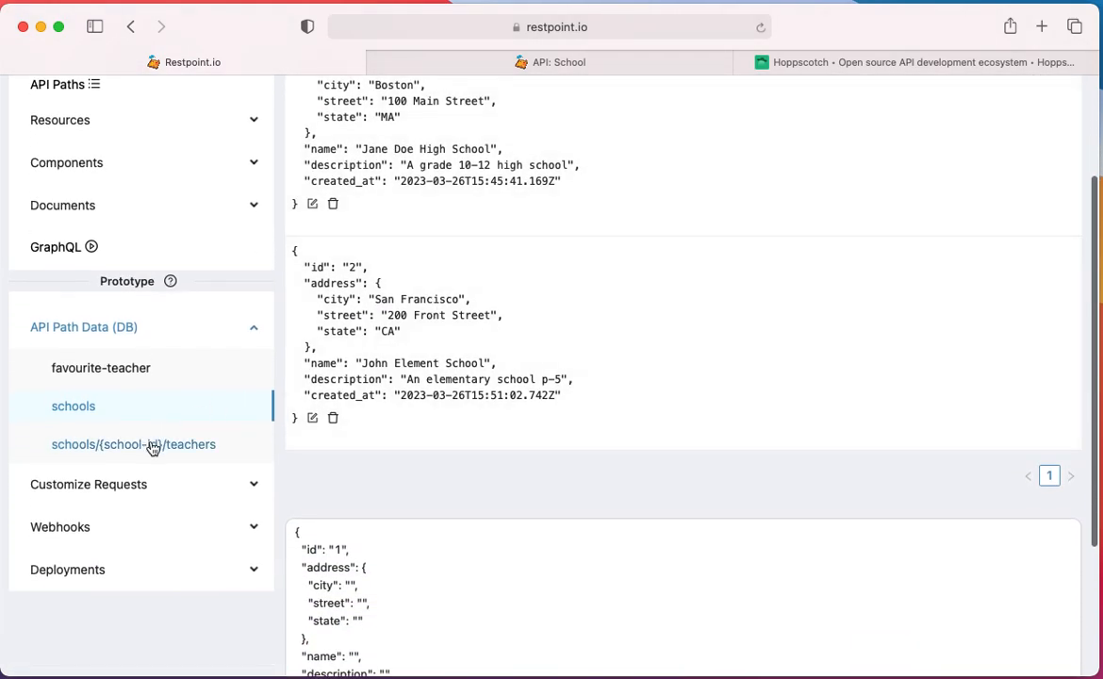
scroll(498, 266, up, 3)
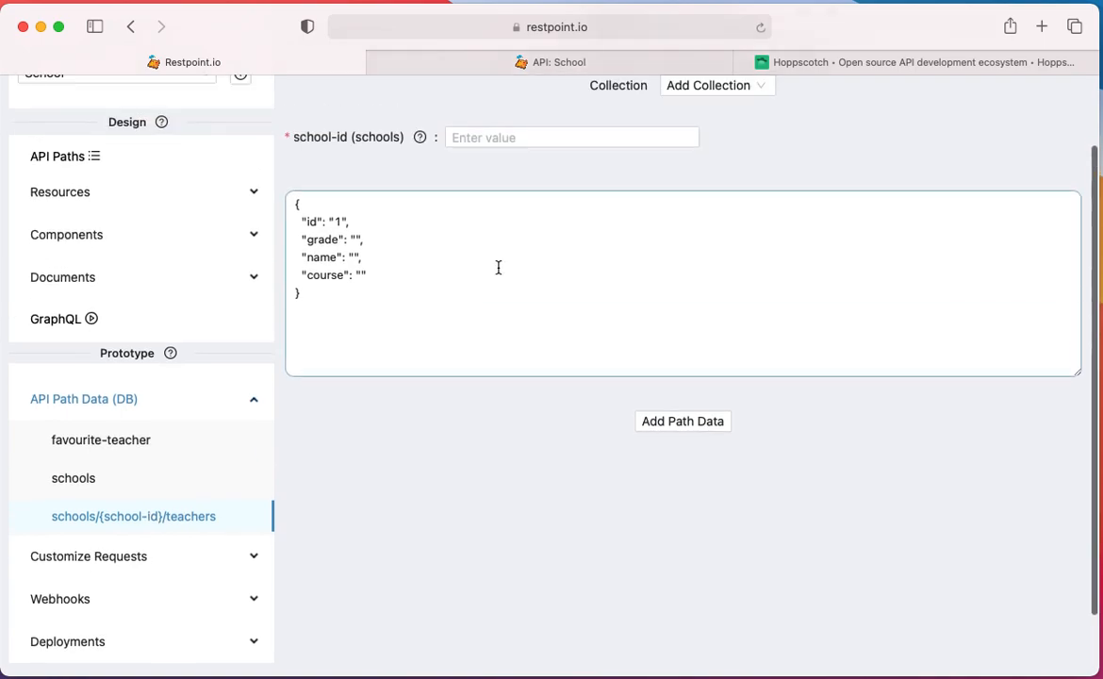
click(701, 167)
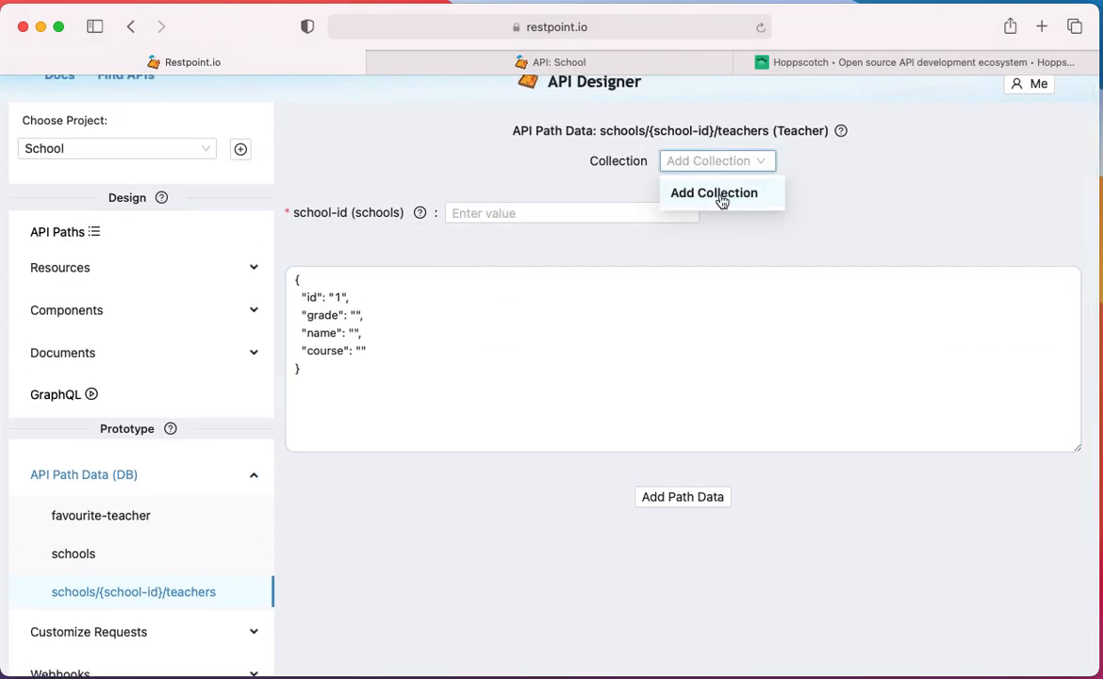
click(717, 195)
click(520, 212)
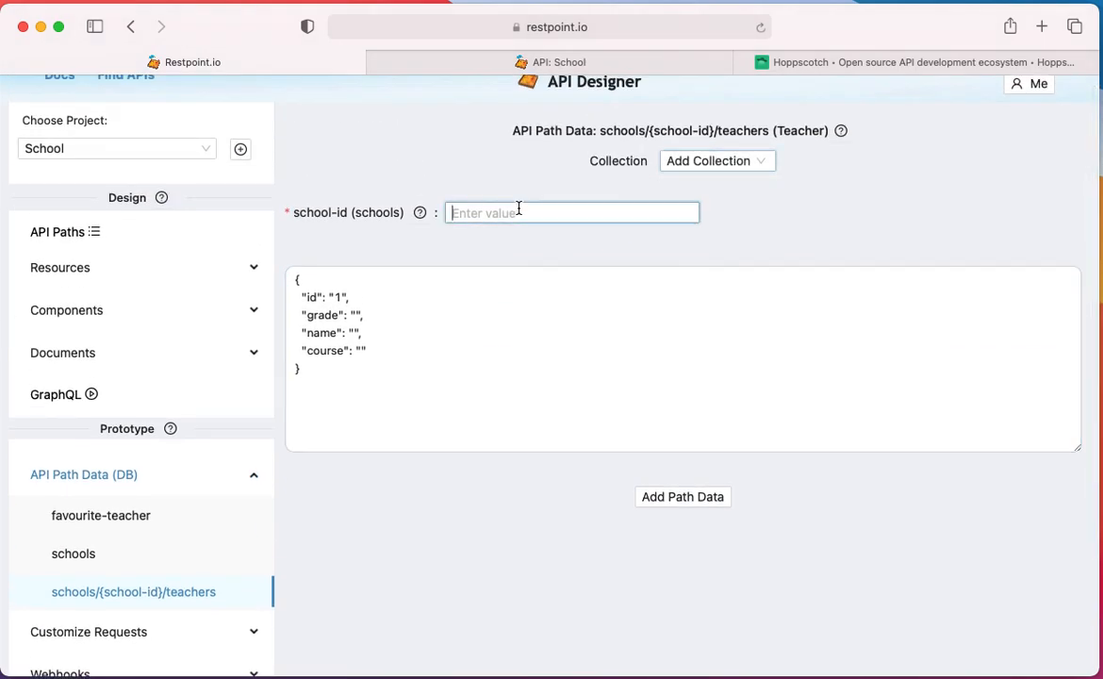
click(128, 561)
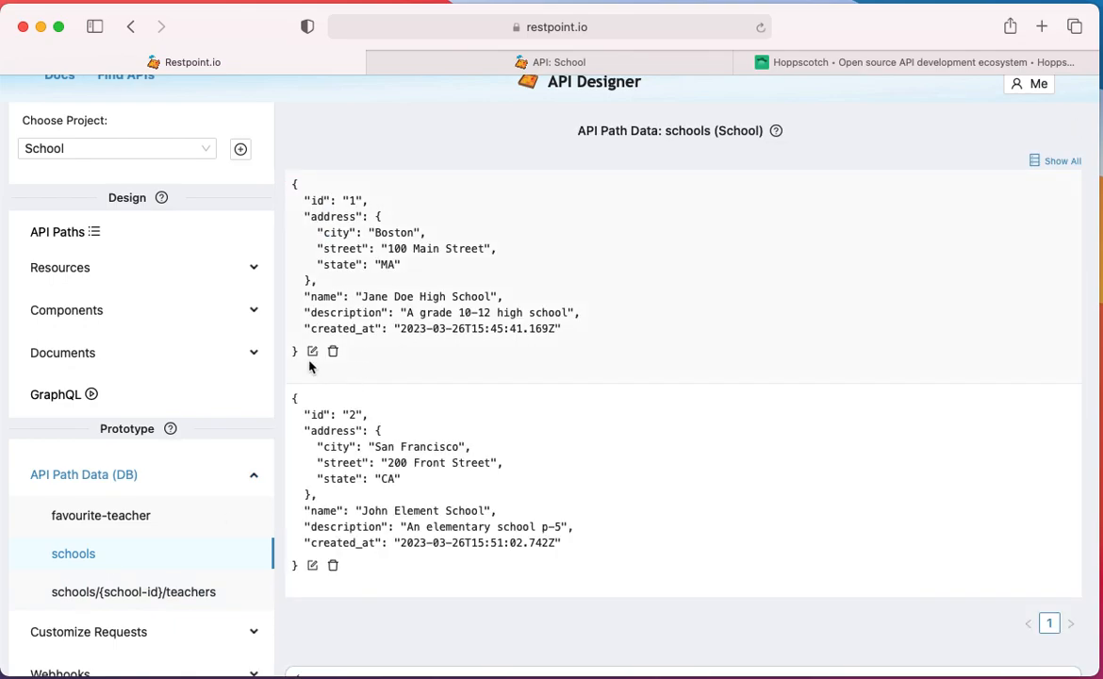
click(169, 592)
click(529, 212)
text(1)
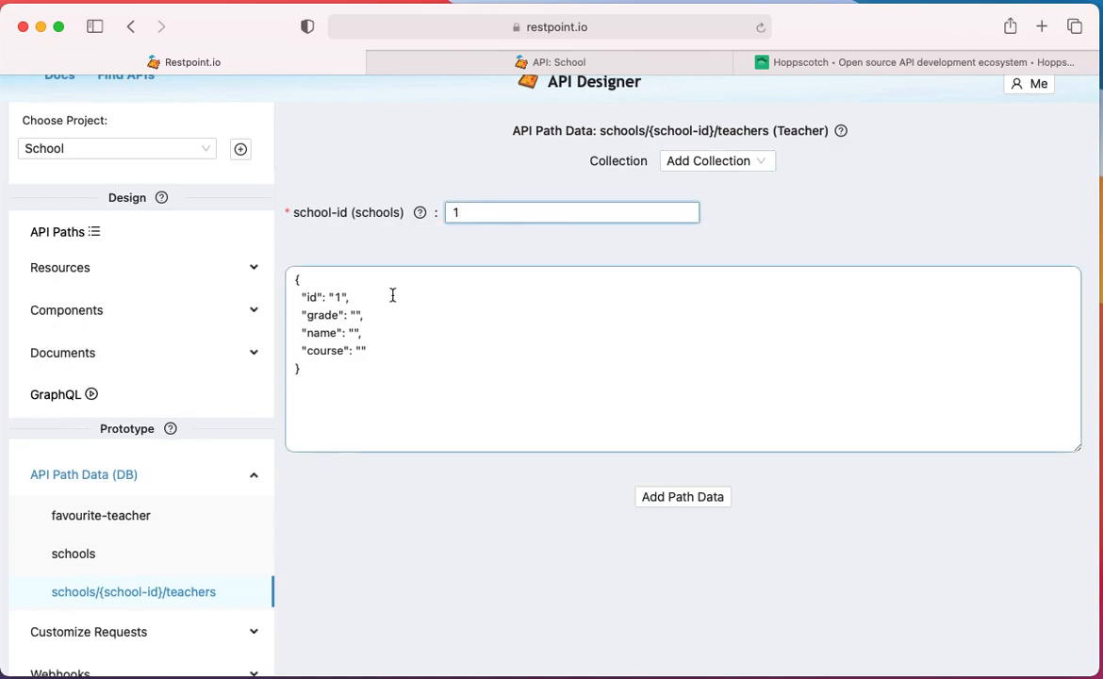
- Add a teacher record with grade 12, a teacher name and course Math to school 1
click(357, 317)
text(12)
click(355, 333)
text(Johjn)
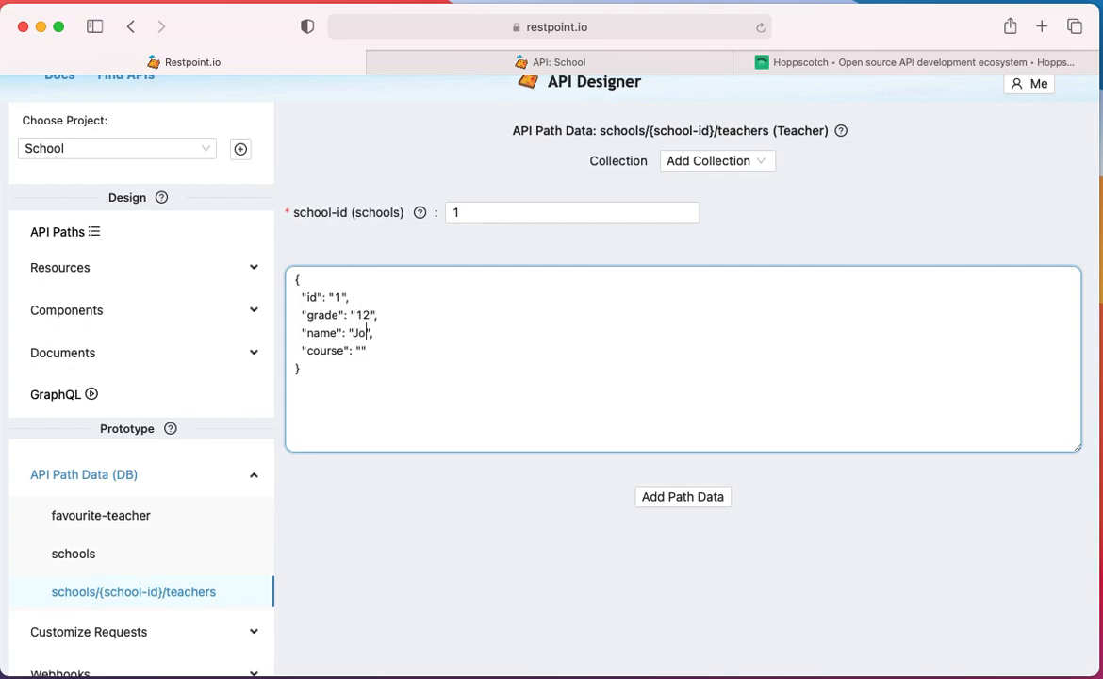
text(oh)
text( Doe)
text(Math)
click(684, 500)
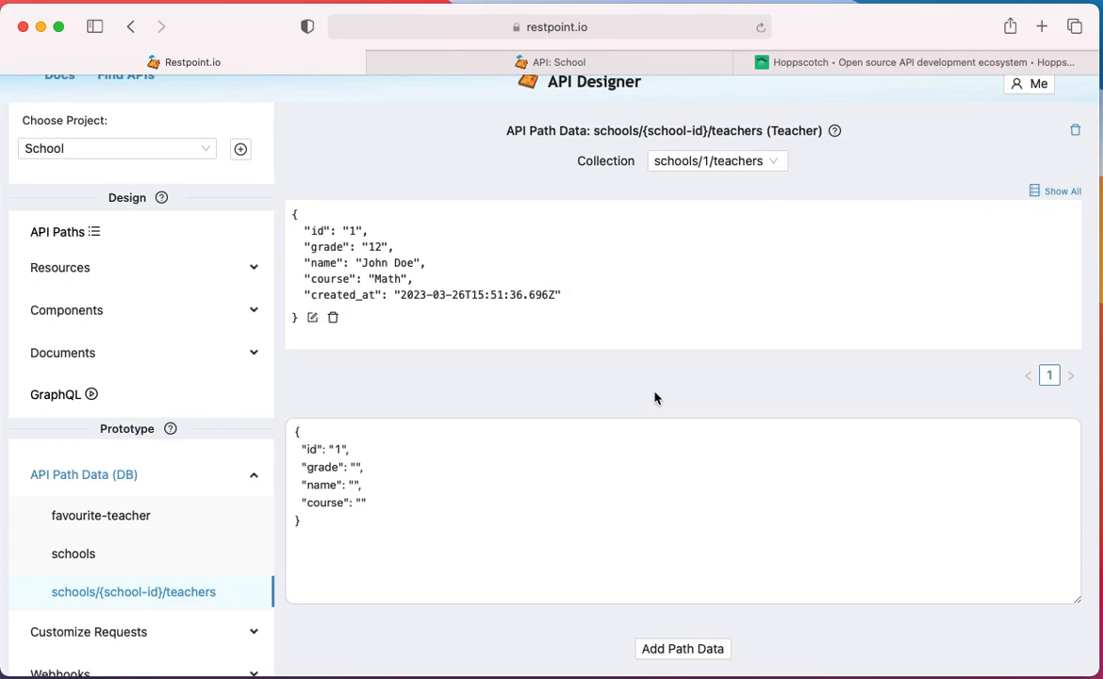
click(625, 497)
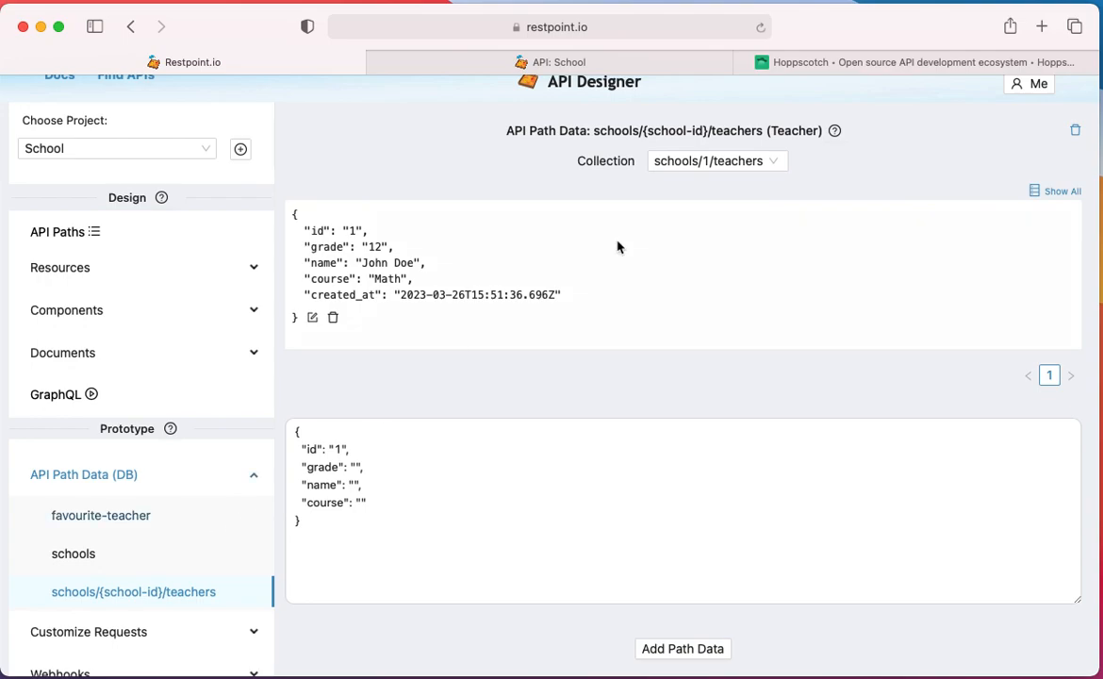
- Create a new teachers collection with school-id set to 2
click(701, 165)
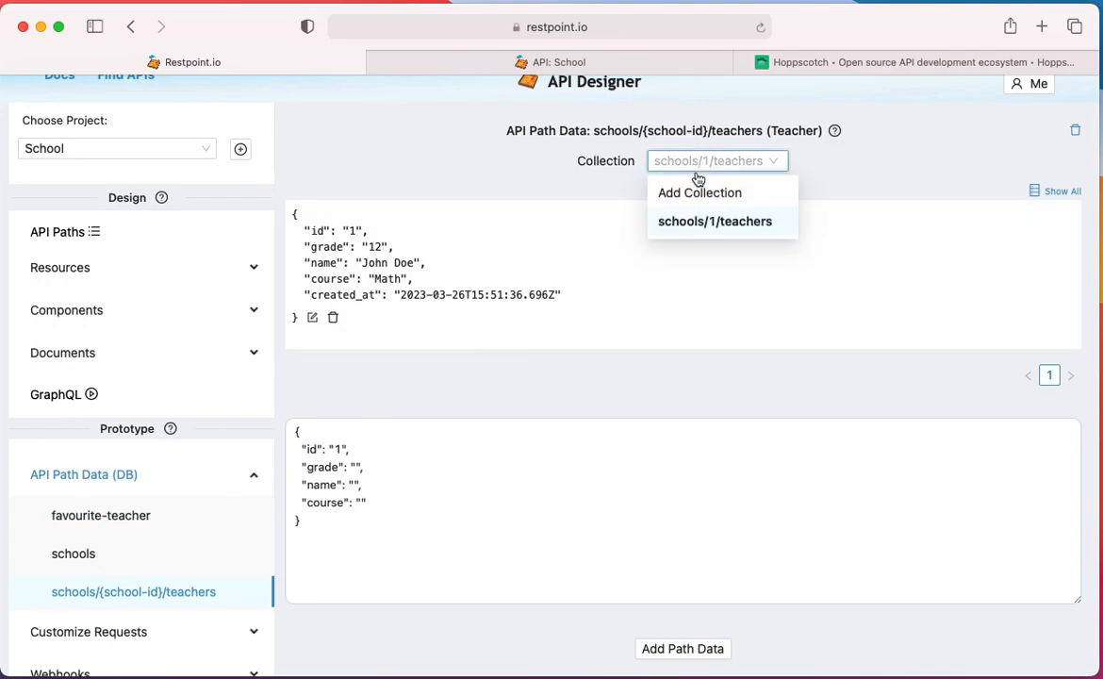
click(693, 194)
click(497, 212)
key(BackSpace)
text(2)
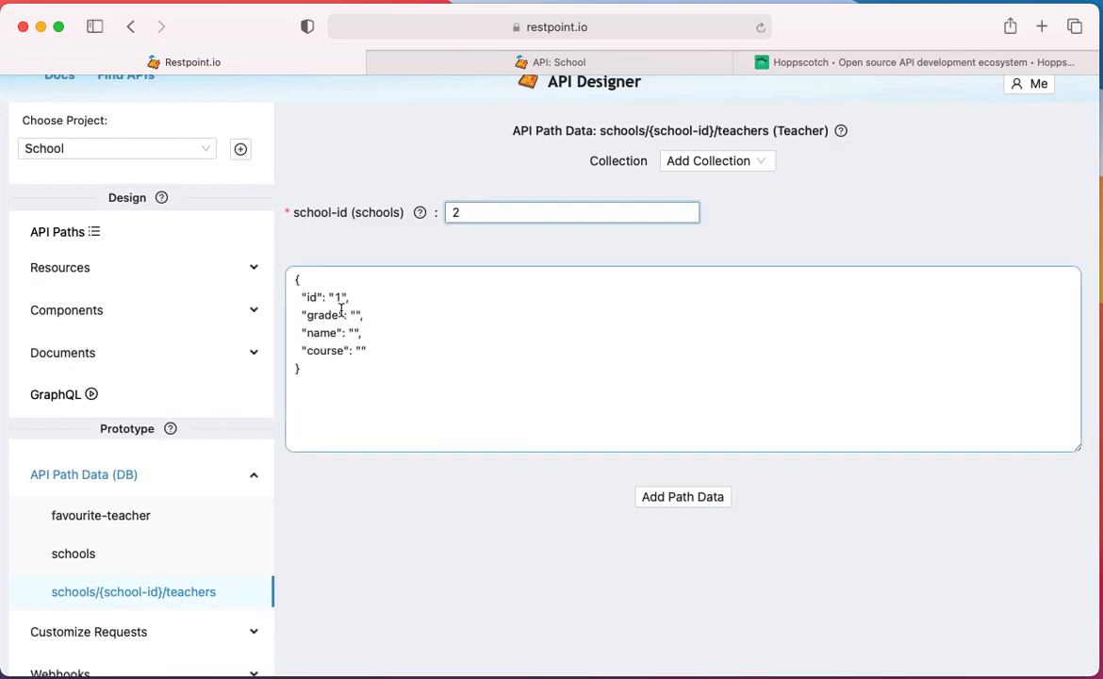
- Add a teacher record with id 2, a teacher name and course English to the collection
click(340, 280)
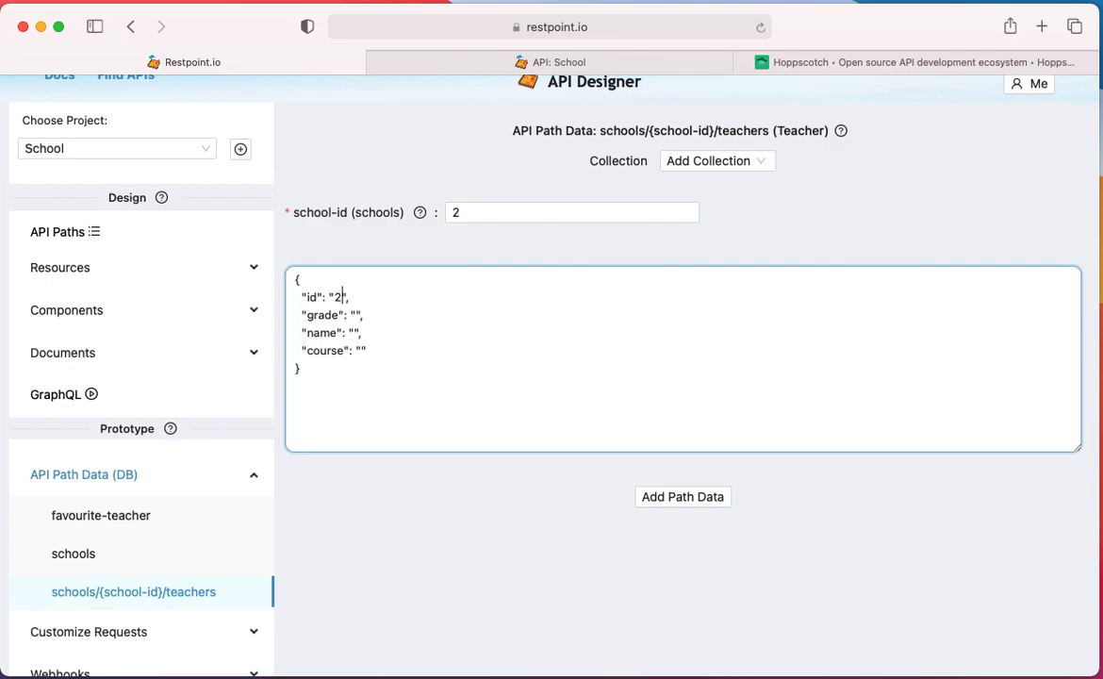
text(10)
click(353, 332)
text(Jane Doe)
click(360, 351)
text(English)
click(679, 497)
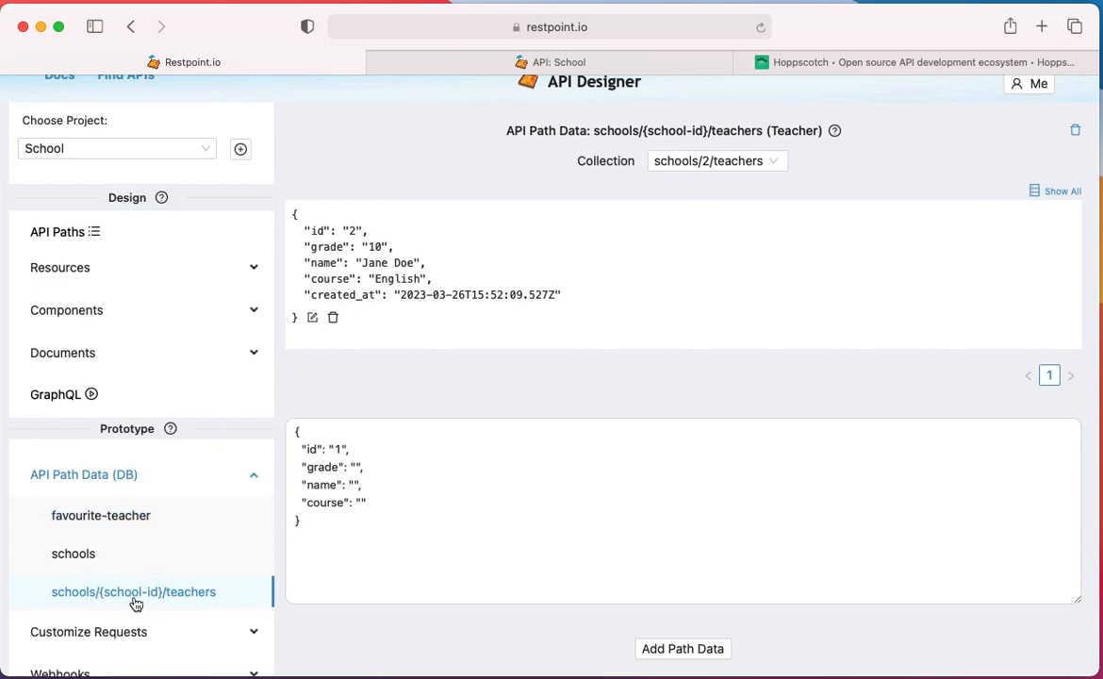
scroll(151, 600, down, 3)
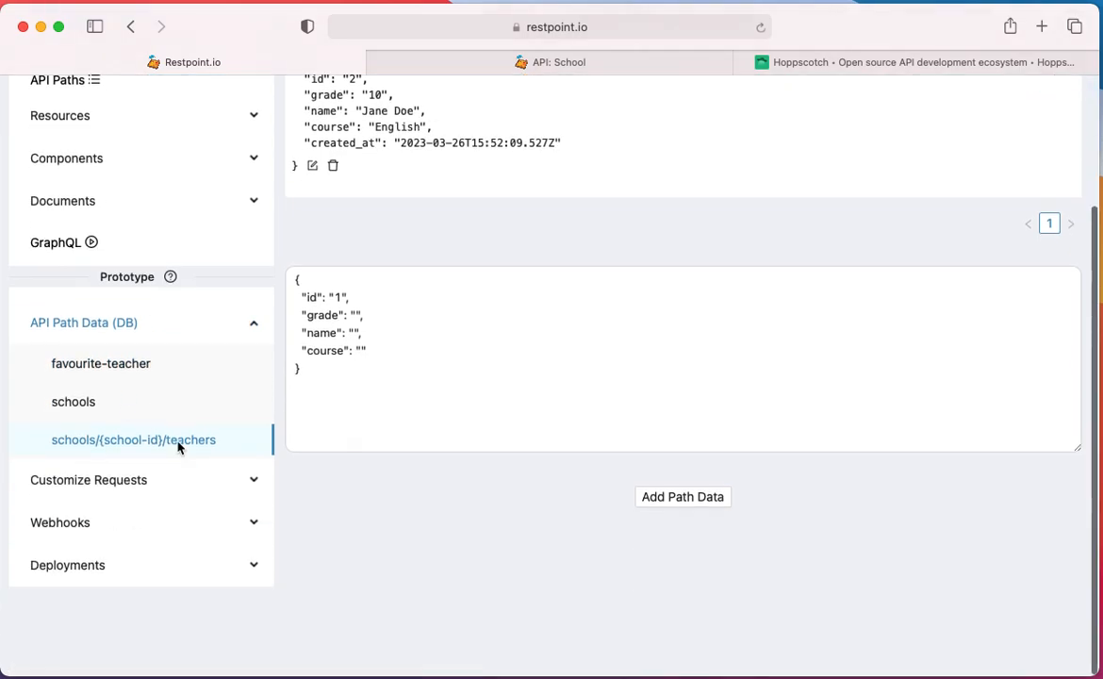
- Collapse the path data section and show the School API's paths list
click(166, 335)
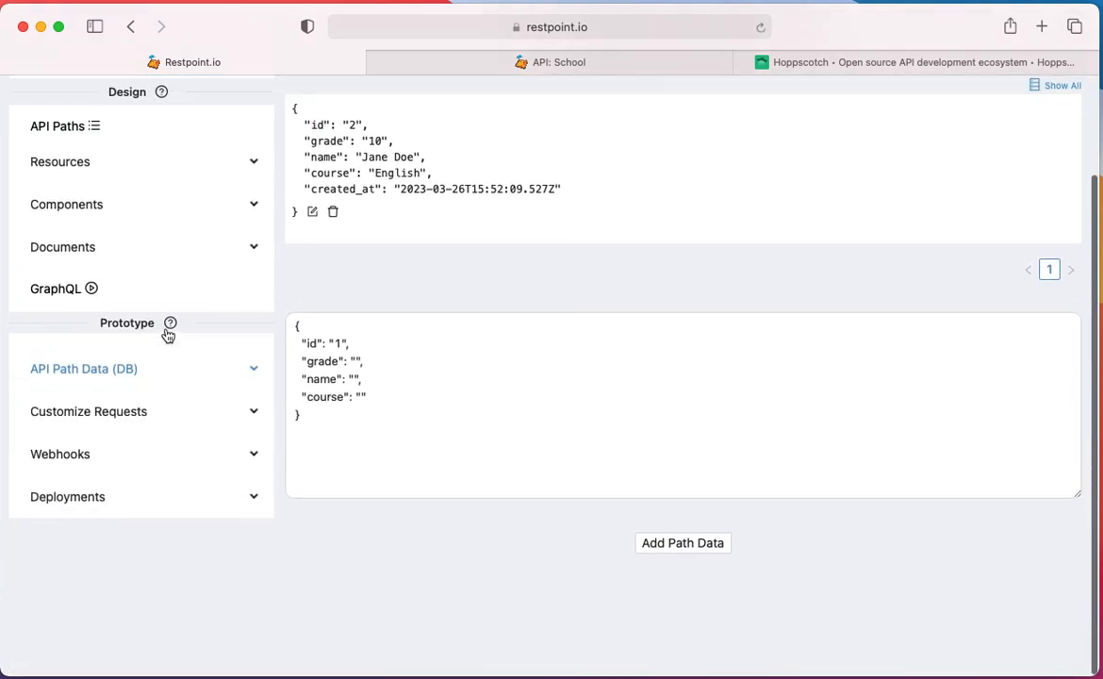
click(179, 509)
scroll(298, 411, up, 3)
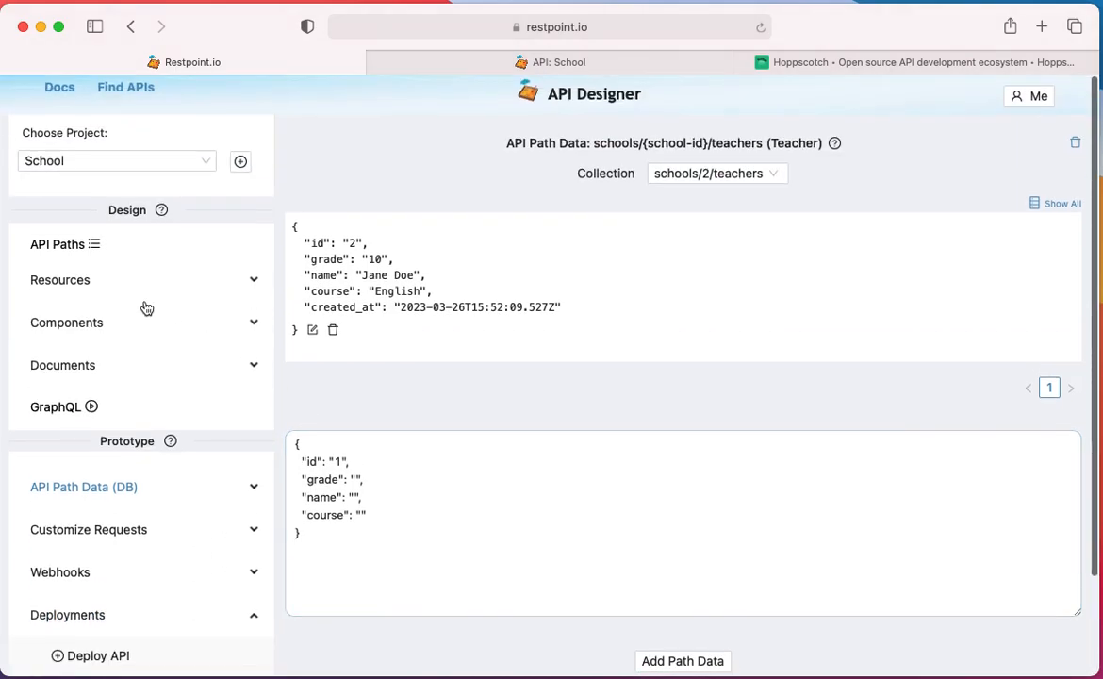
click(91, 245)
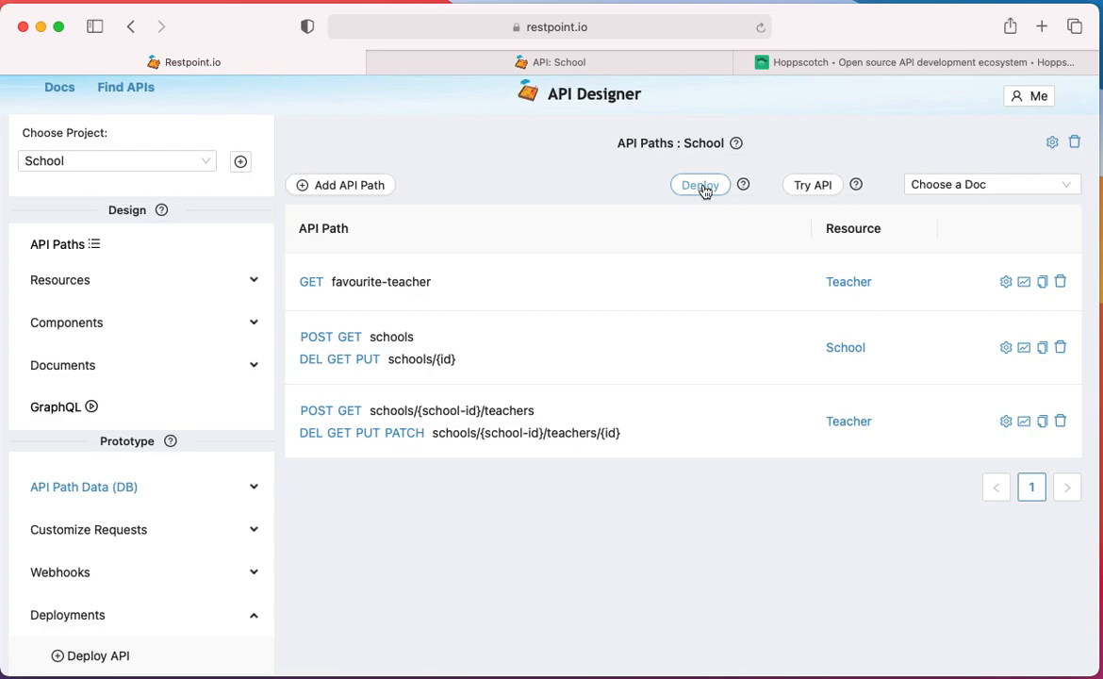
scroll(180, 490, down, 2)
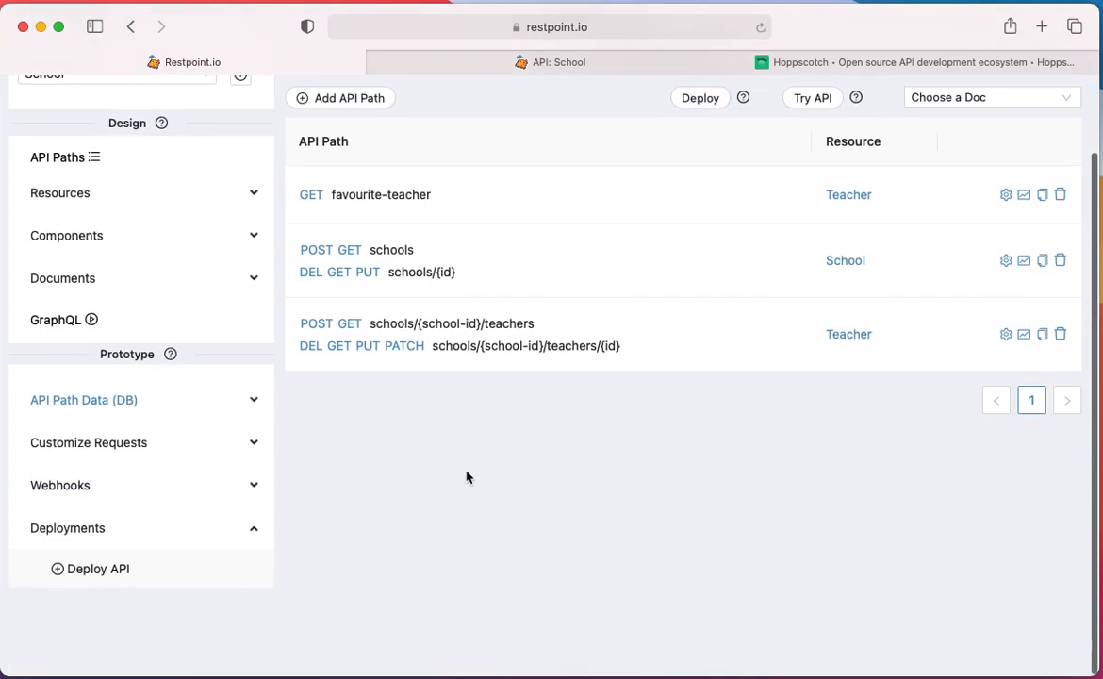
scroll(467, 476, up, 2)
- Deploy the prototype to the cloud as beta-1 with description 'Check out my School API'
click(707, 184)
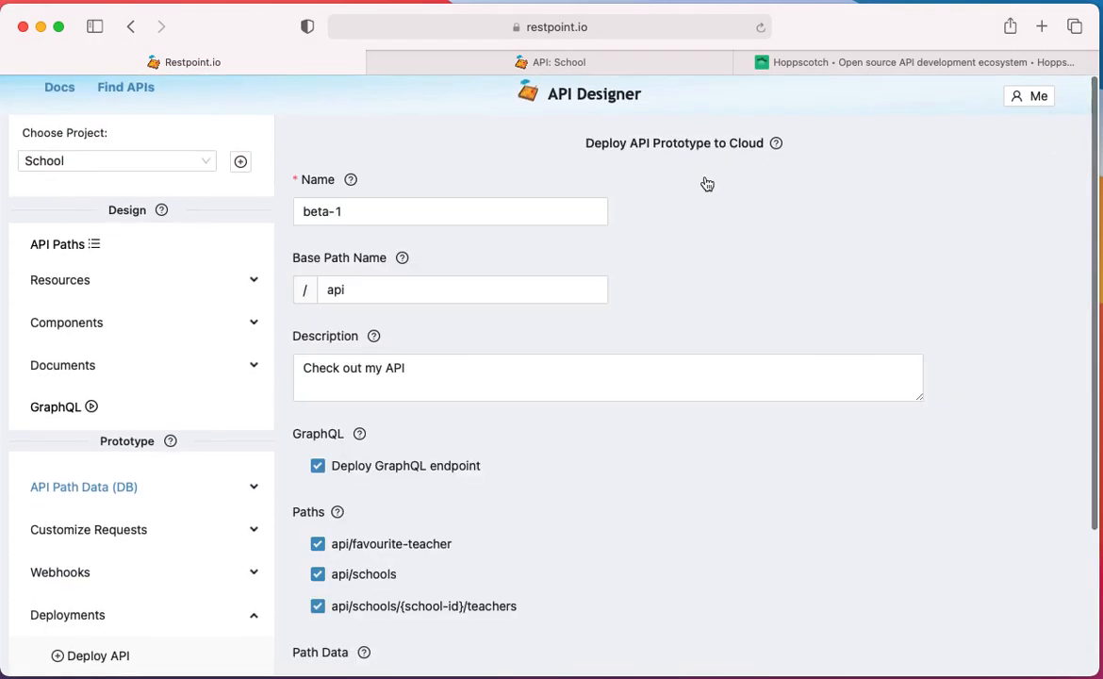
click(443, 209)
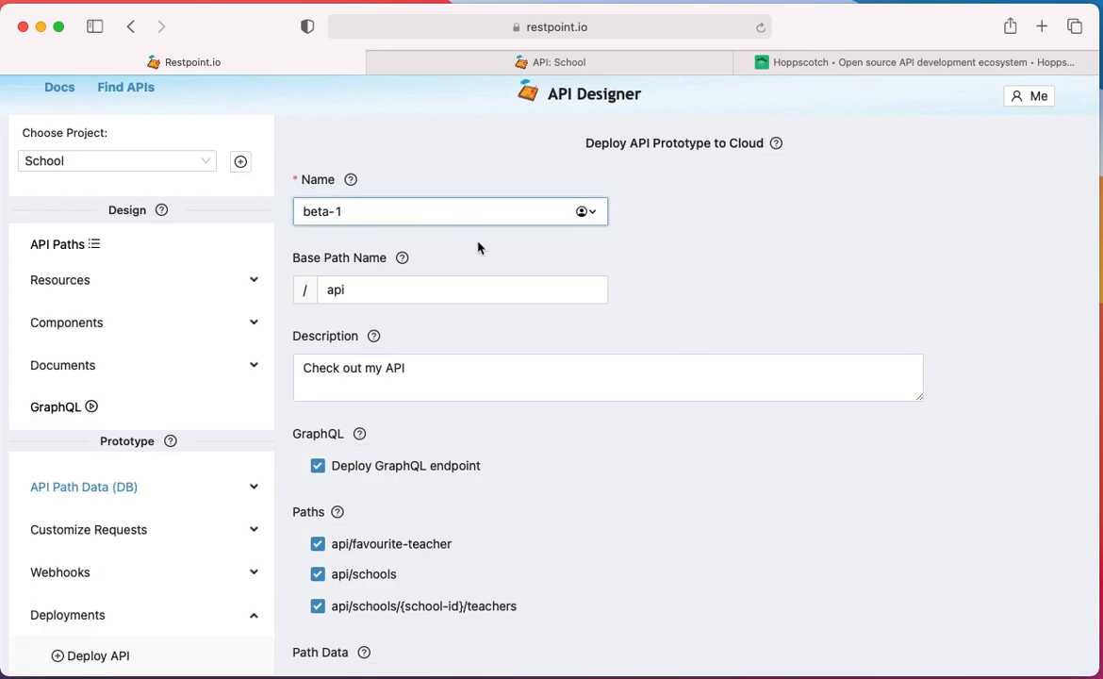
click(387, 374)
text(School)
scroll(663, 385, down, 1)
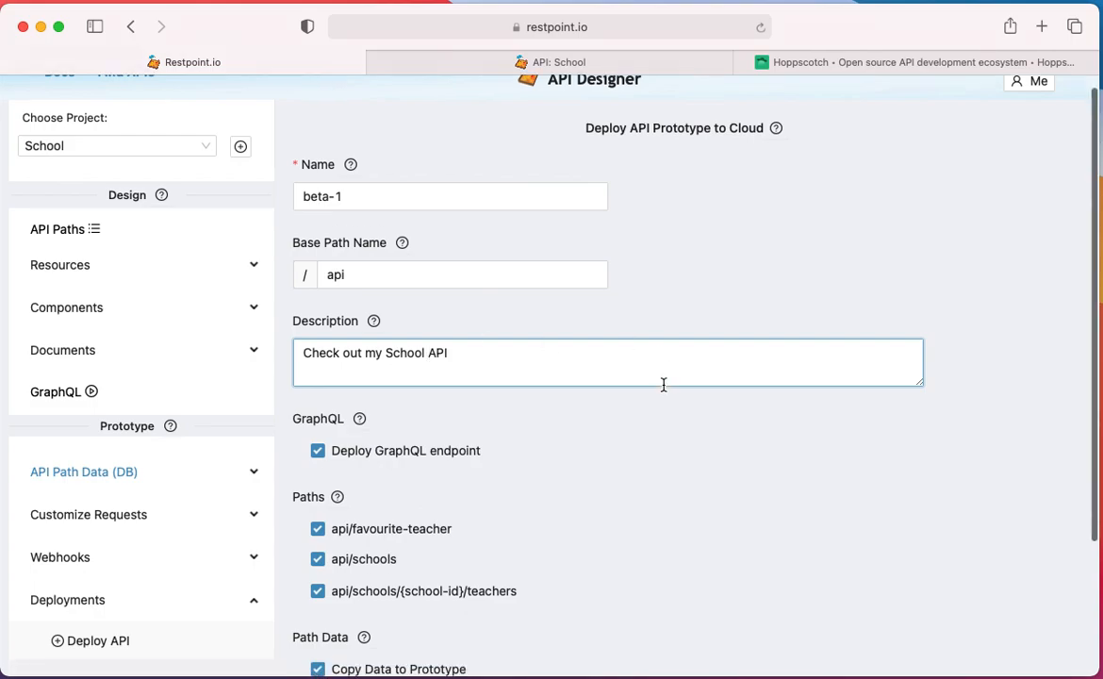
scroll(664, 385, down, 3)
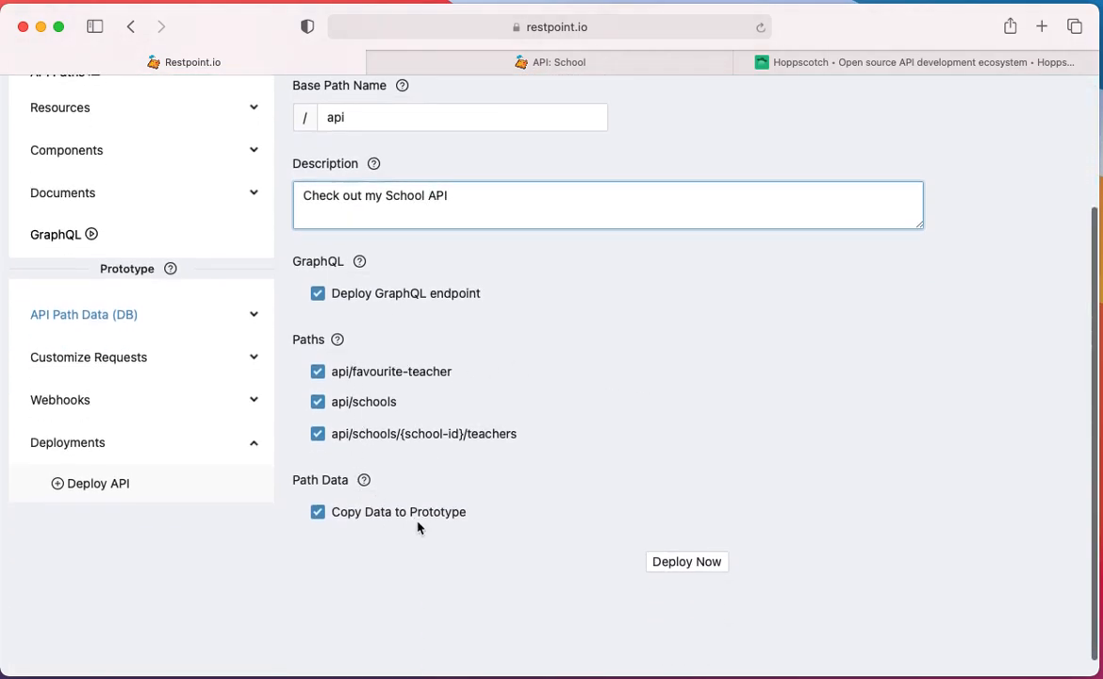
scroll(686, 484, up, 2)
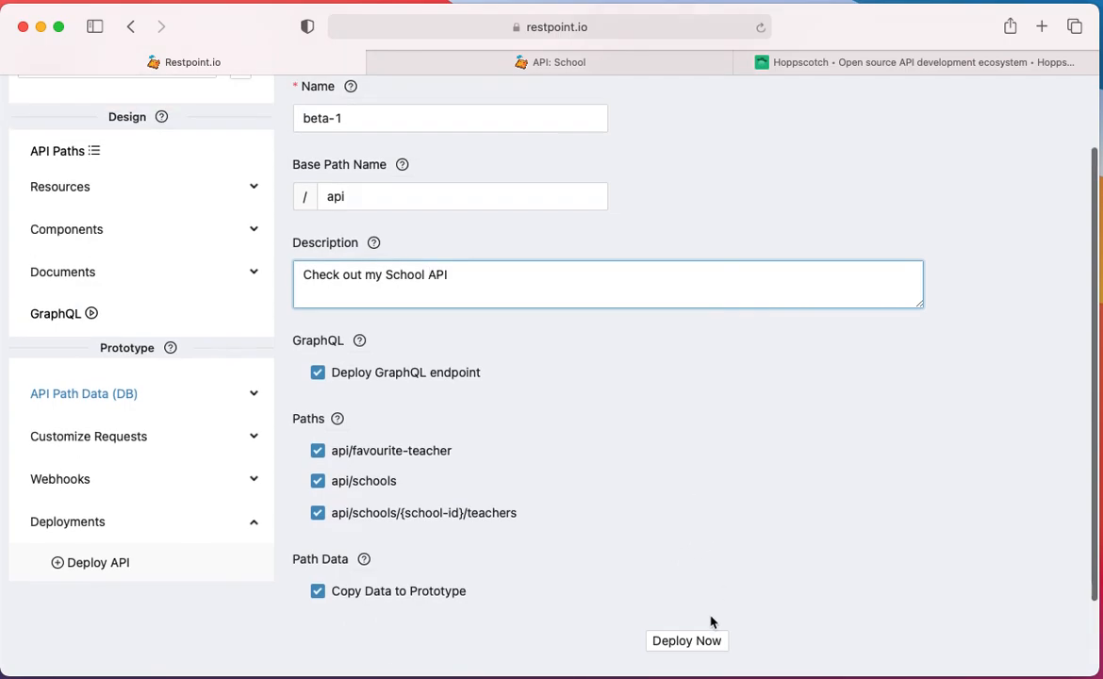
click(687, 644)
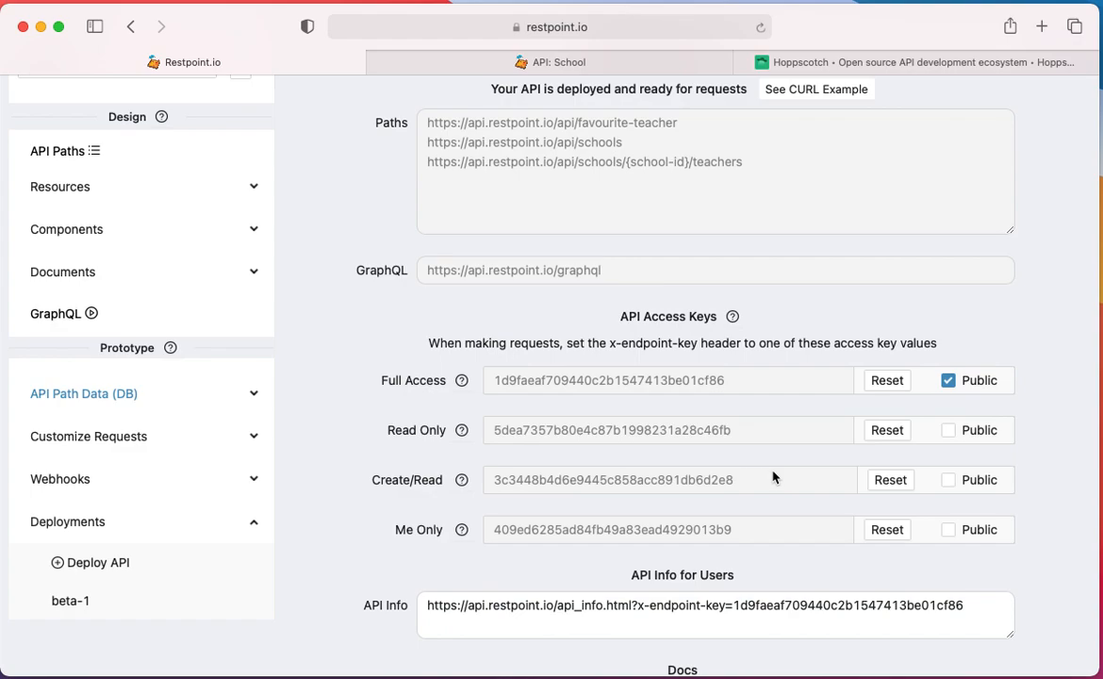
- Select the deployed schools endpoint URL and view the curl example request
scroll(515, 307, up, 3)
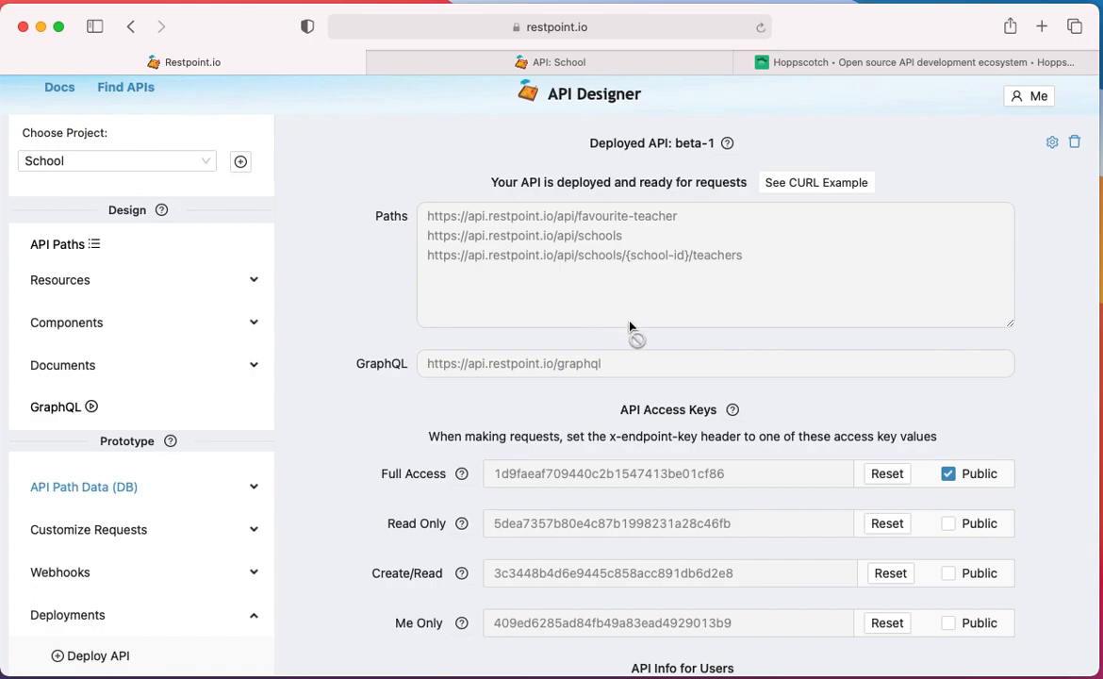
scroll(542, 292, down, 2)
scroll(542, 295, up, 2)
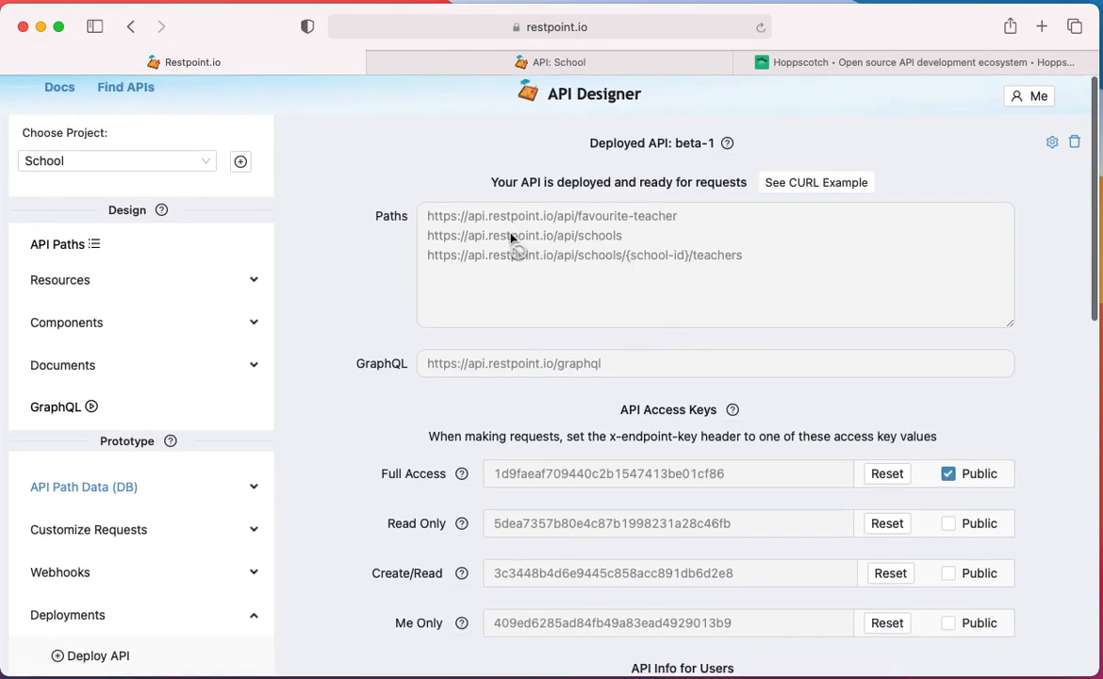
double_click(440, 242)
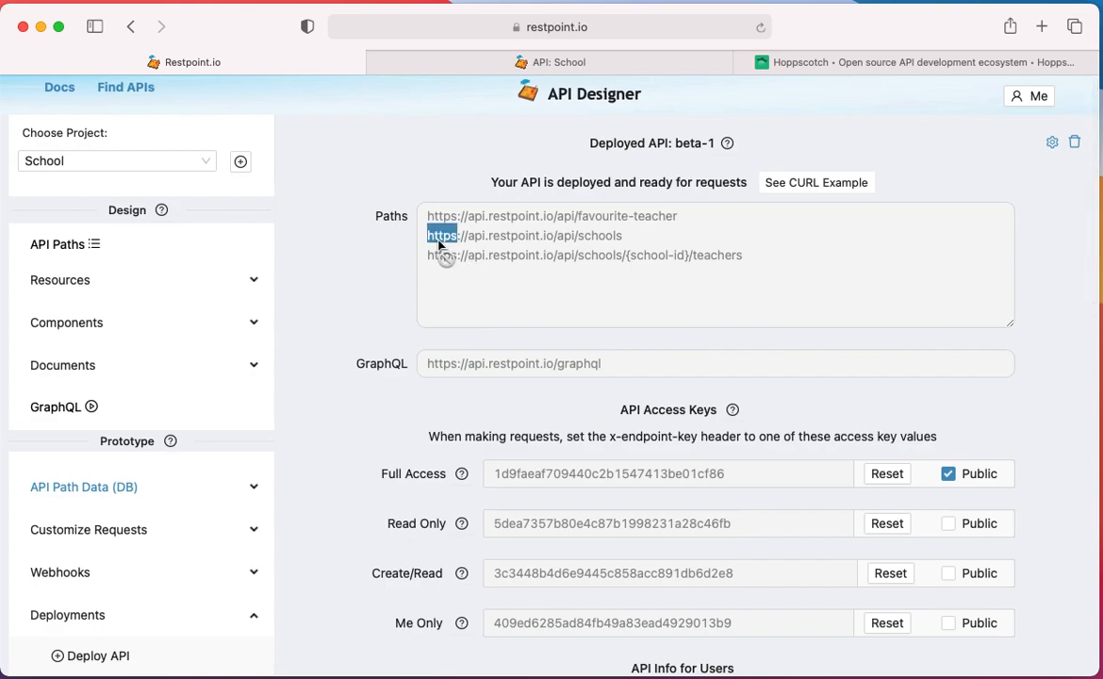
shift+click(618, 235)
shift+click(643, 245)
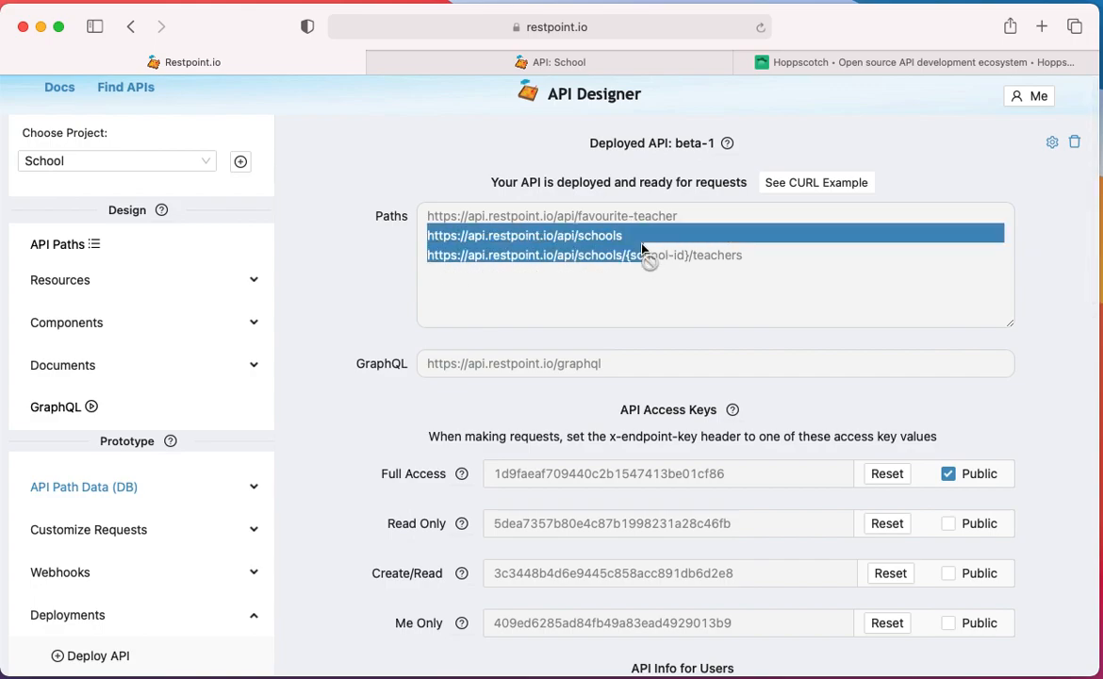
shift+click(618, 236)
key(super+c)
shift+click(442, 238)
double_click(439, 236)
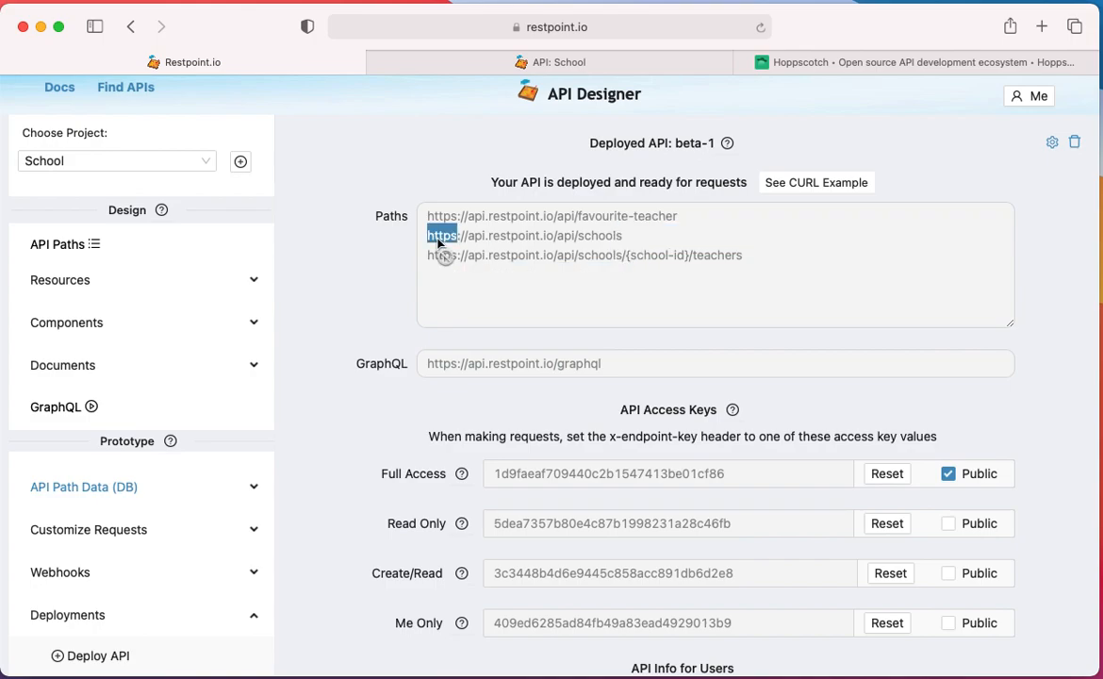
shift+click(618, 237)
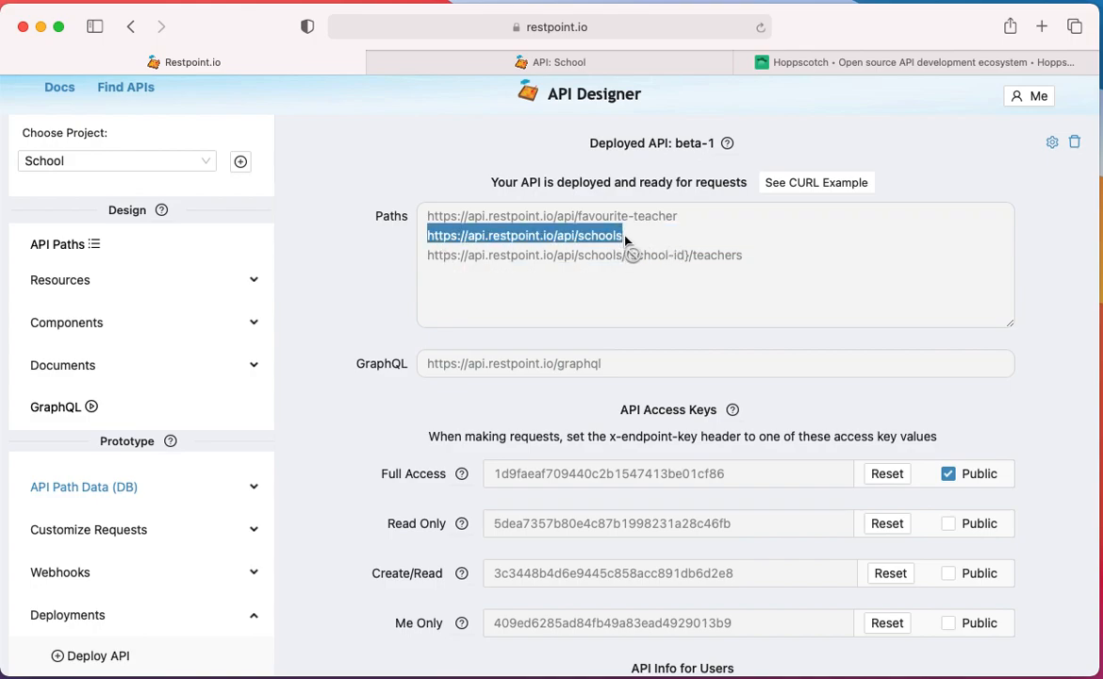
click(806, 185)
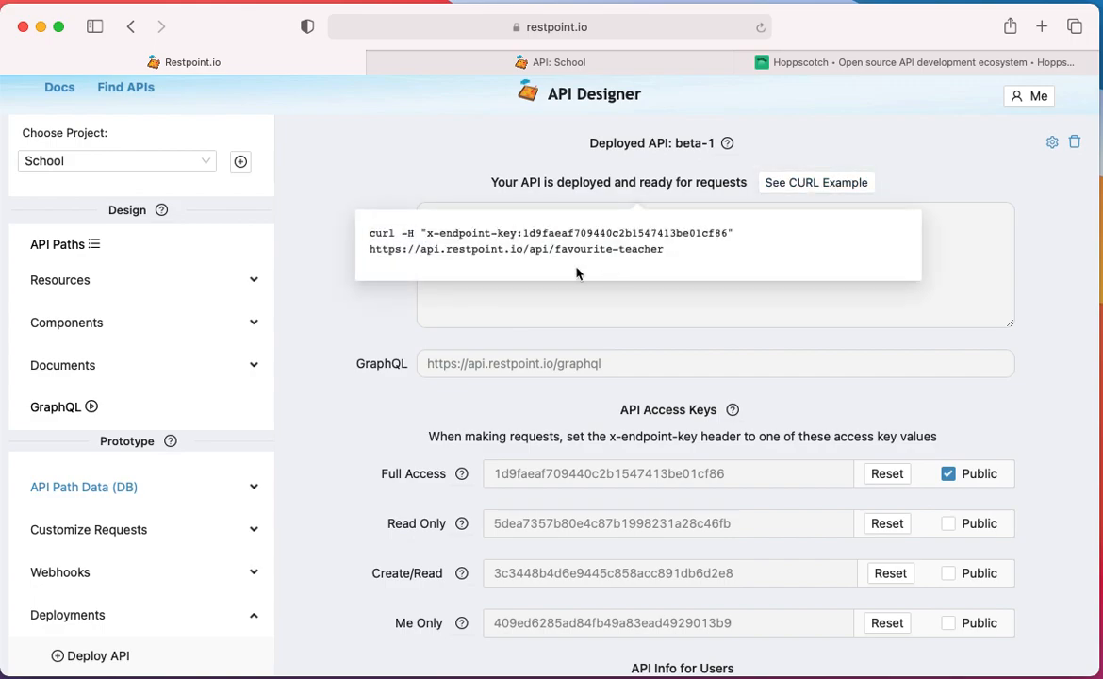
click(660, 300)
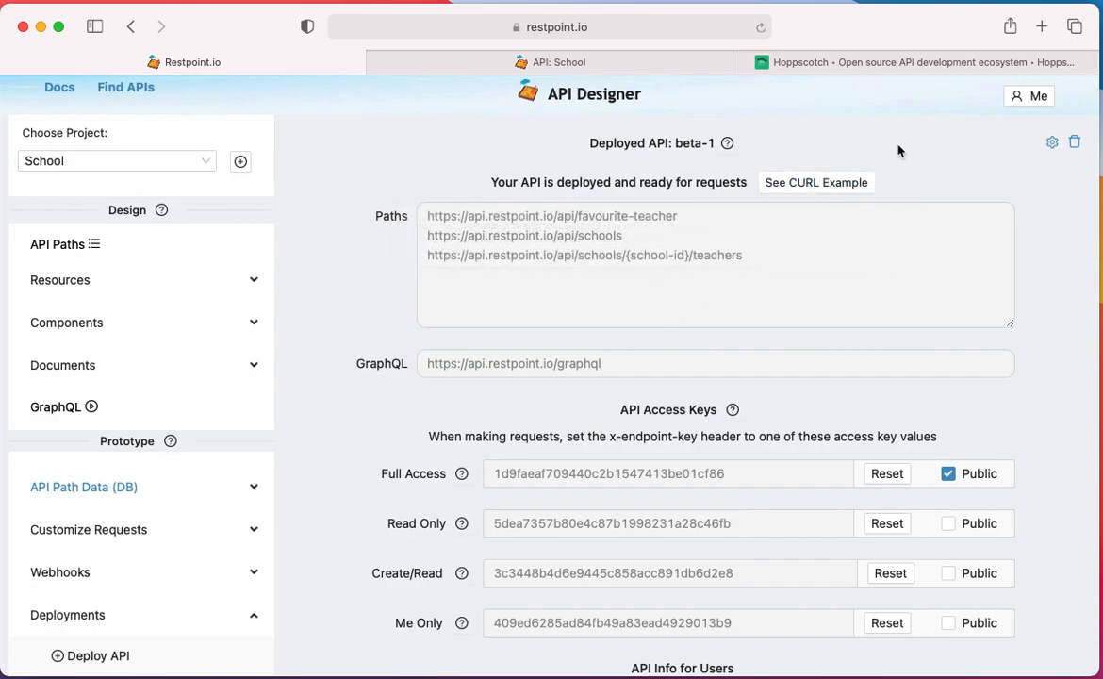
- In Hoppscotch, replace the request URL with the schools endpoint
click(875, 64)
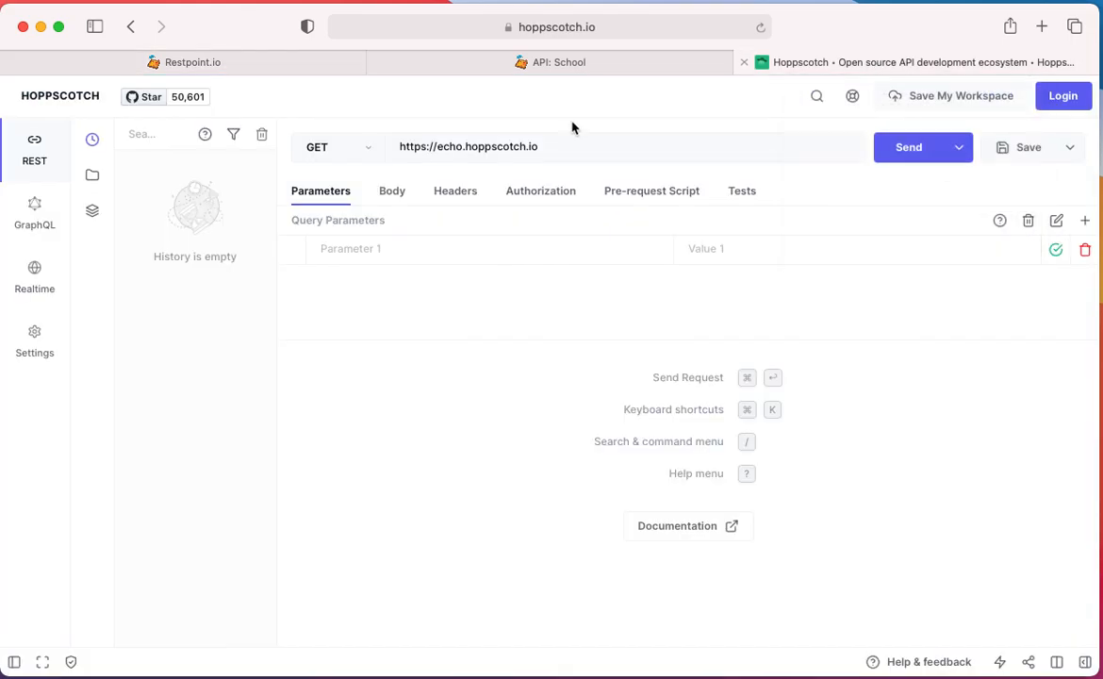
triple_click(502, 148)
key(super+v)
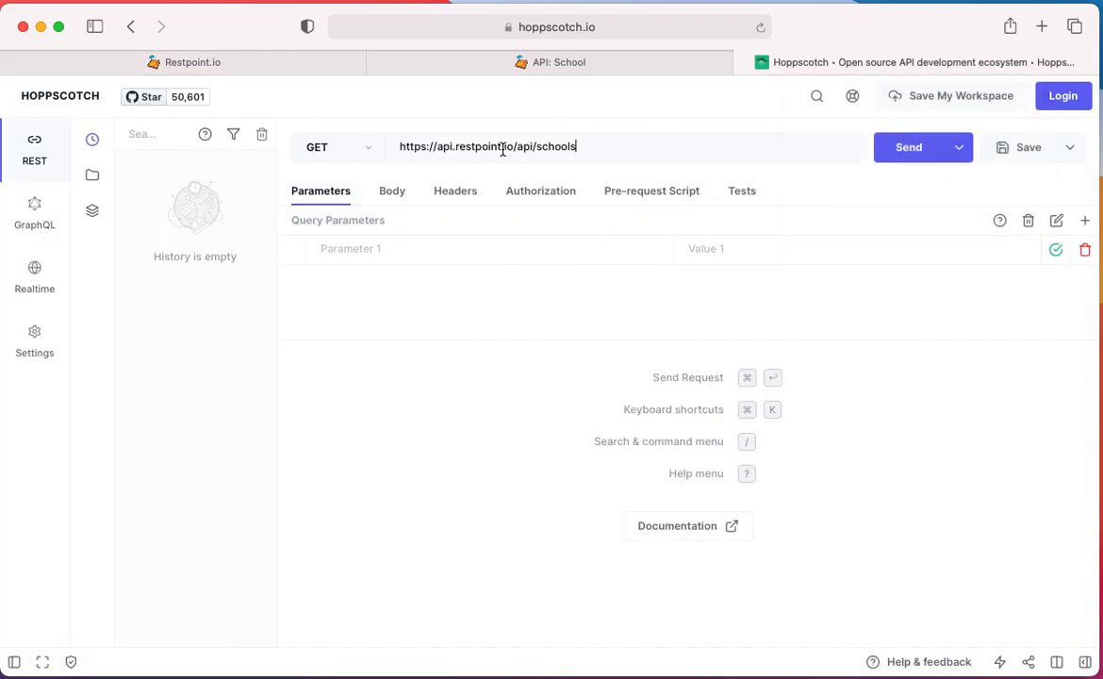
click(437, 199)
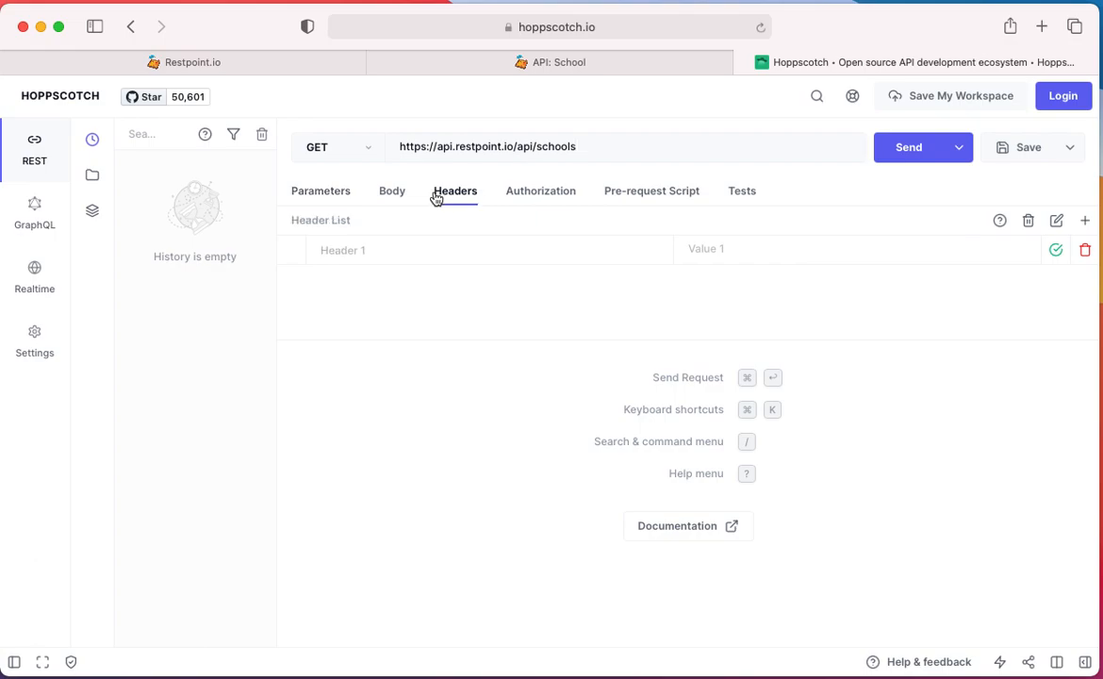
- Add an x-endpoint-key header holding the Full Access key and send the request
click(567, 64)
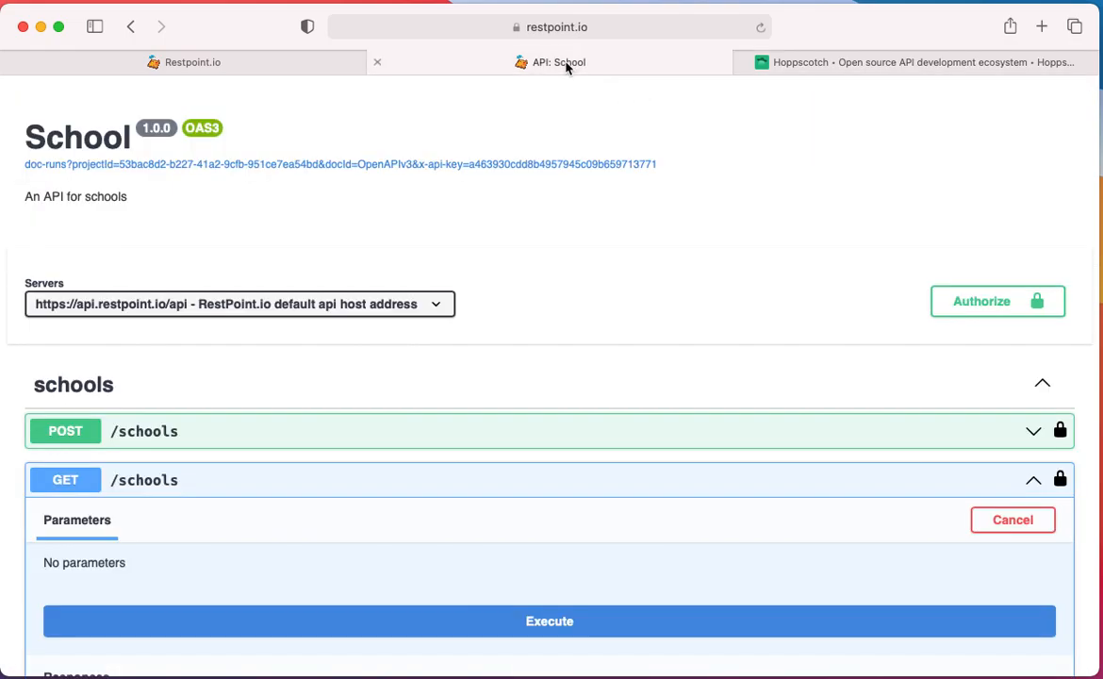
click(264, 71)
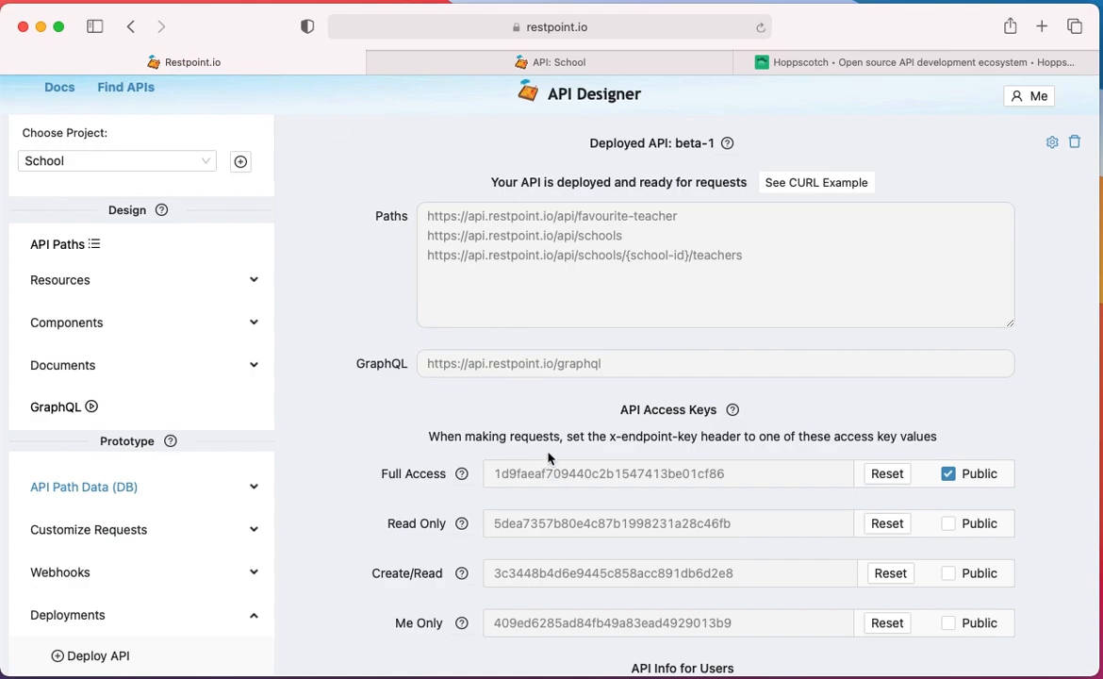
double_click(577, 473)
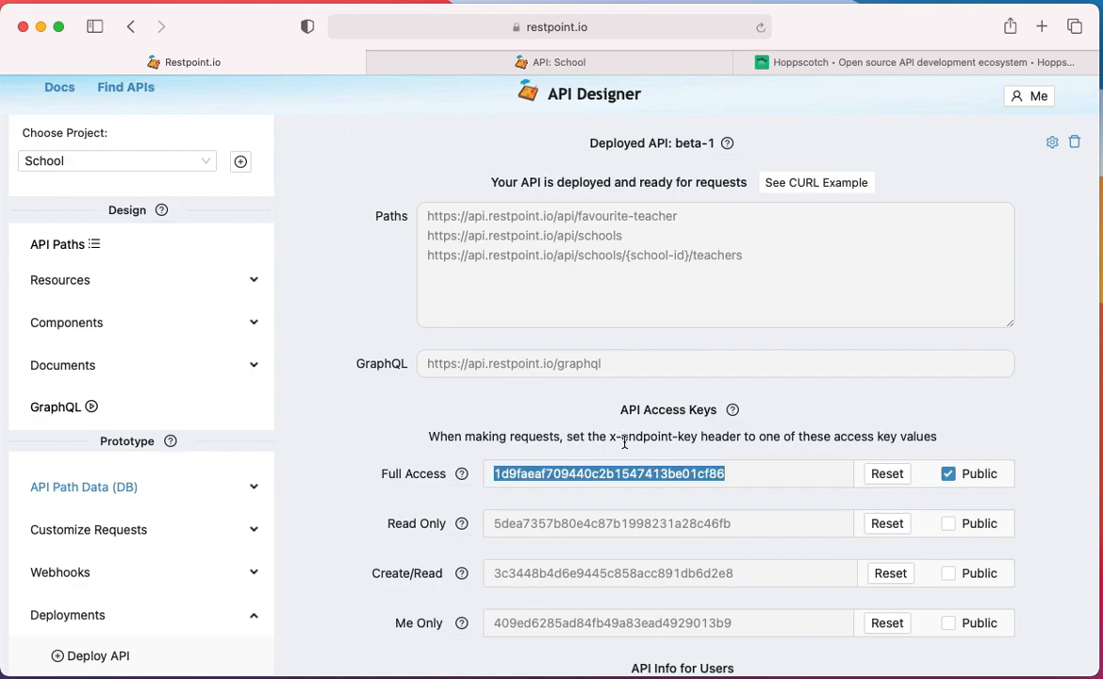
drag(857, 219, 404, 245)
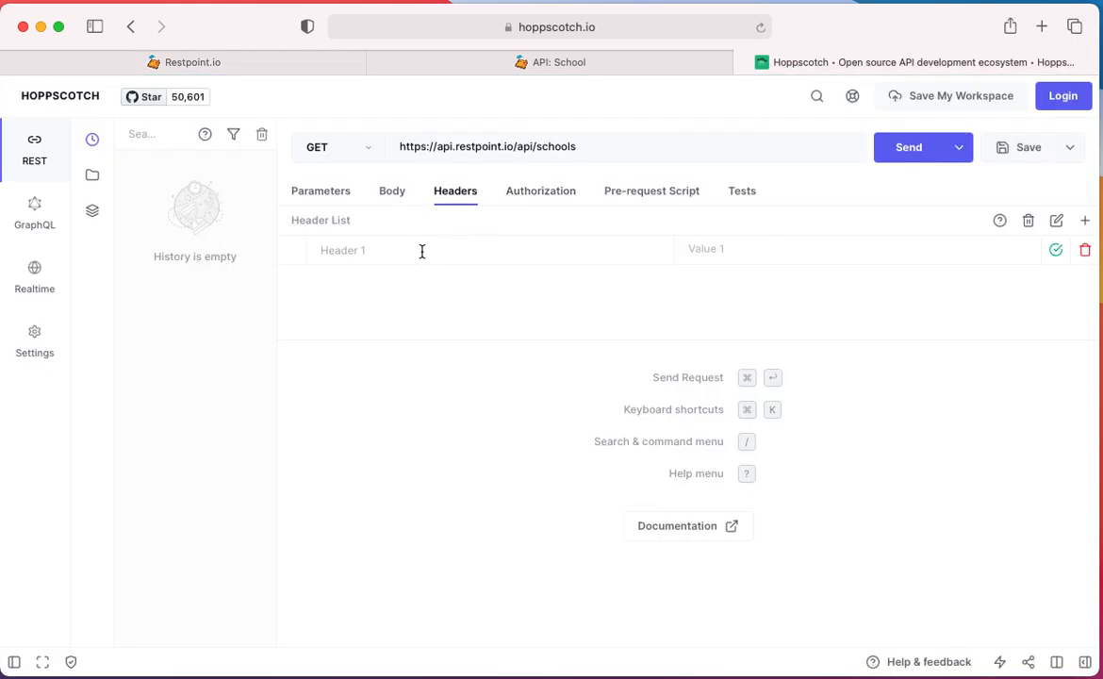
click(422, 251)
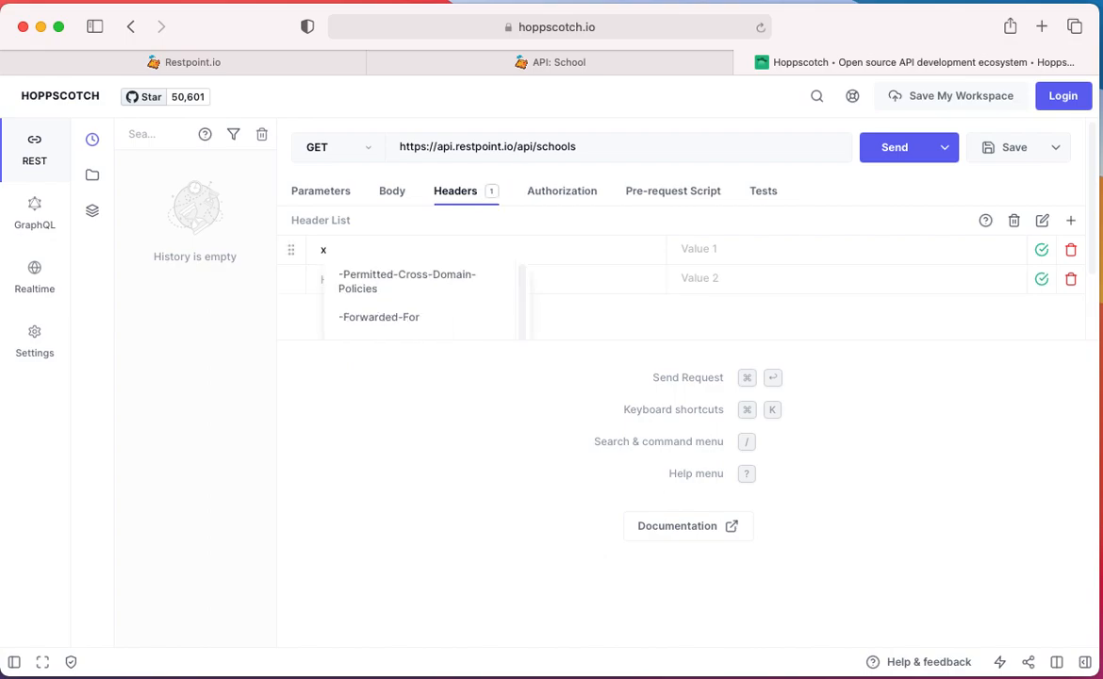
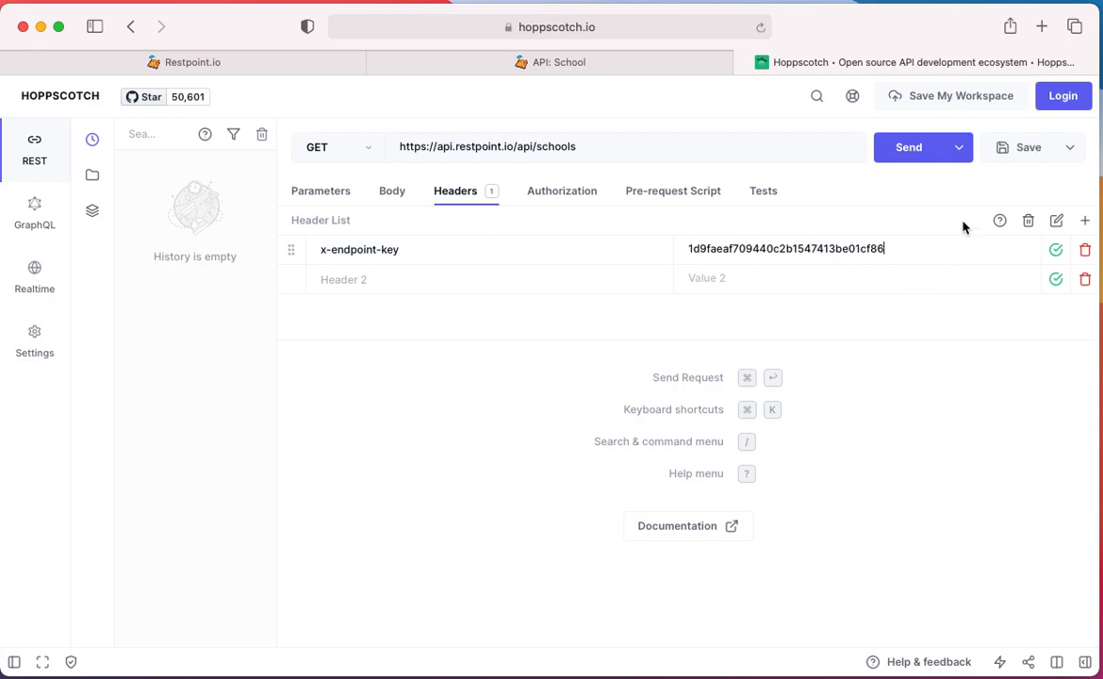
click(918, 161)
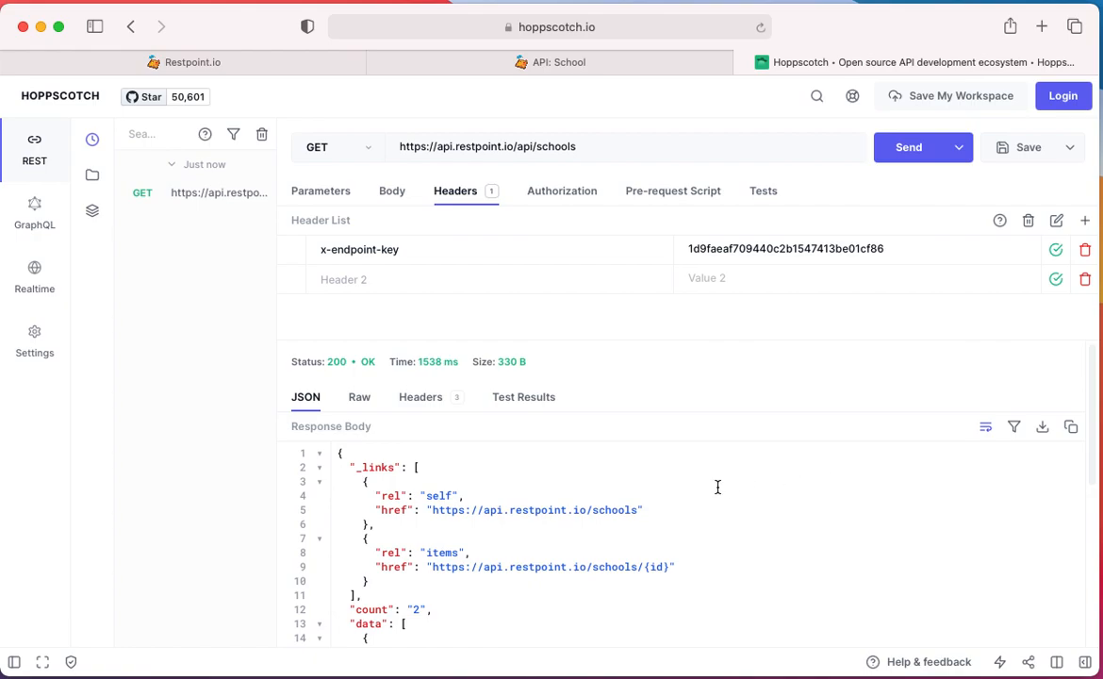
- Send the /api/schools/1/teachers request, which returns one teacher
scroll(718, 486, down, 6)
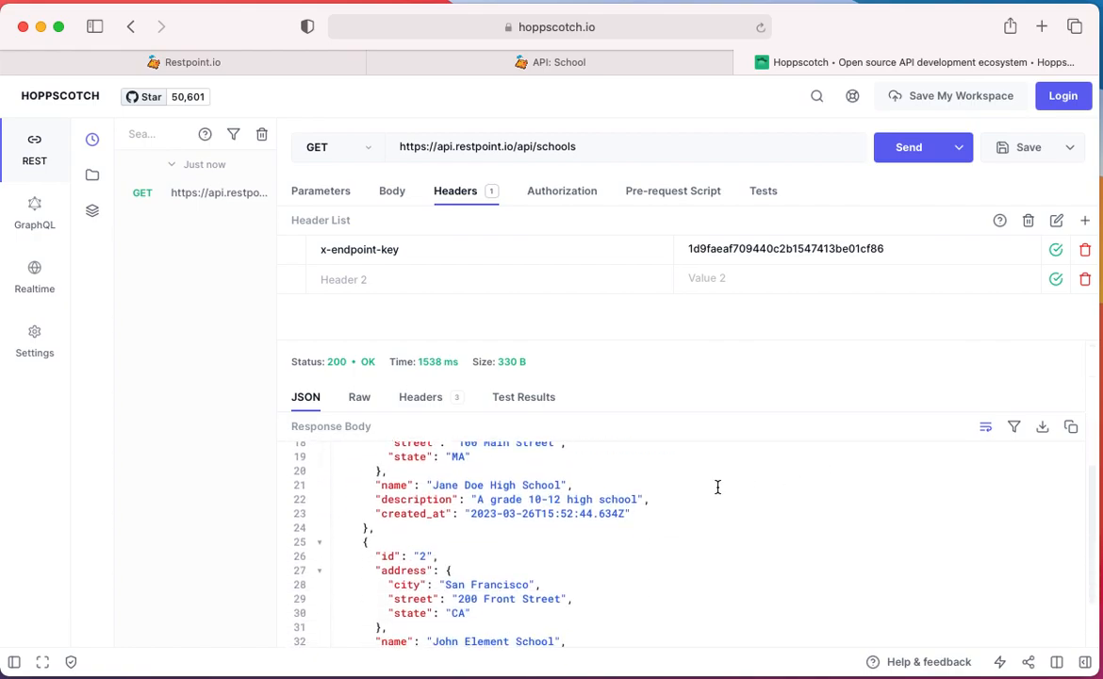
scroll(717, 488, down, 2)
scroll(717, 487, up, 4)
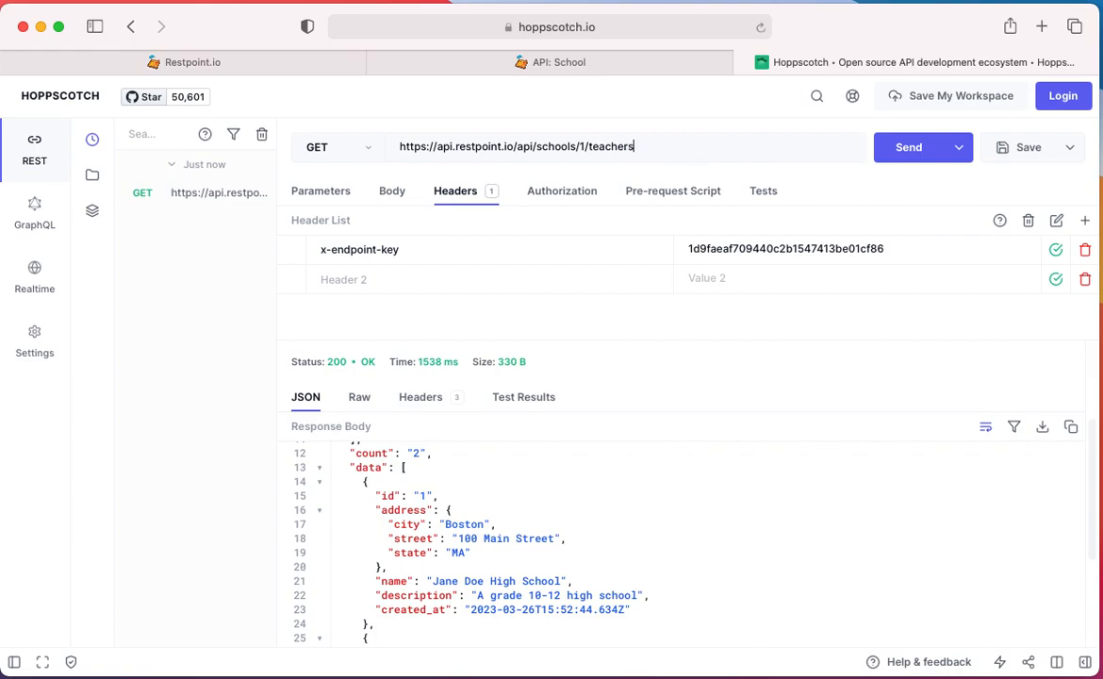
click(904, 149)
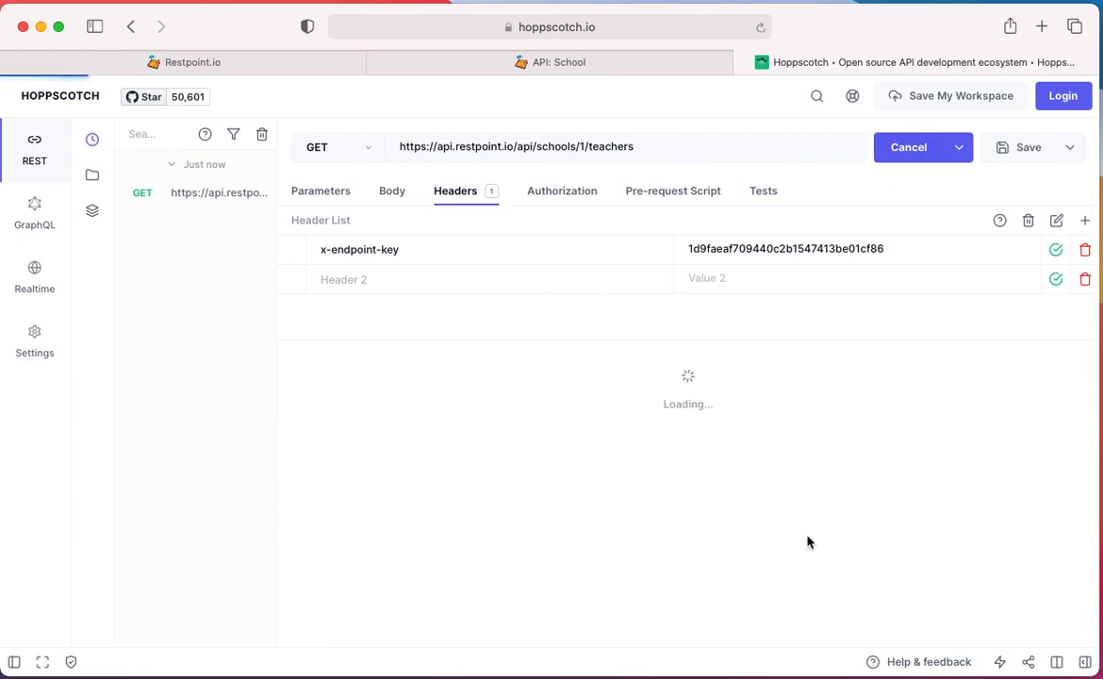
- Replace the path with favorite-teacher and send it, getting 404 Not Found, then view the School API docs
scroll(644, 530, down, 3)
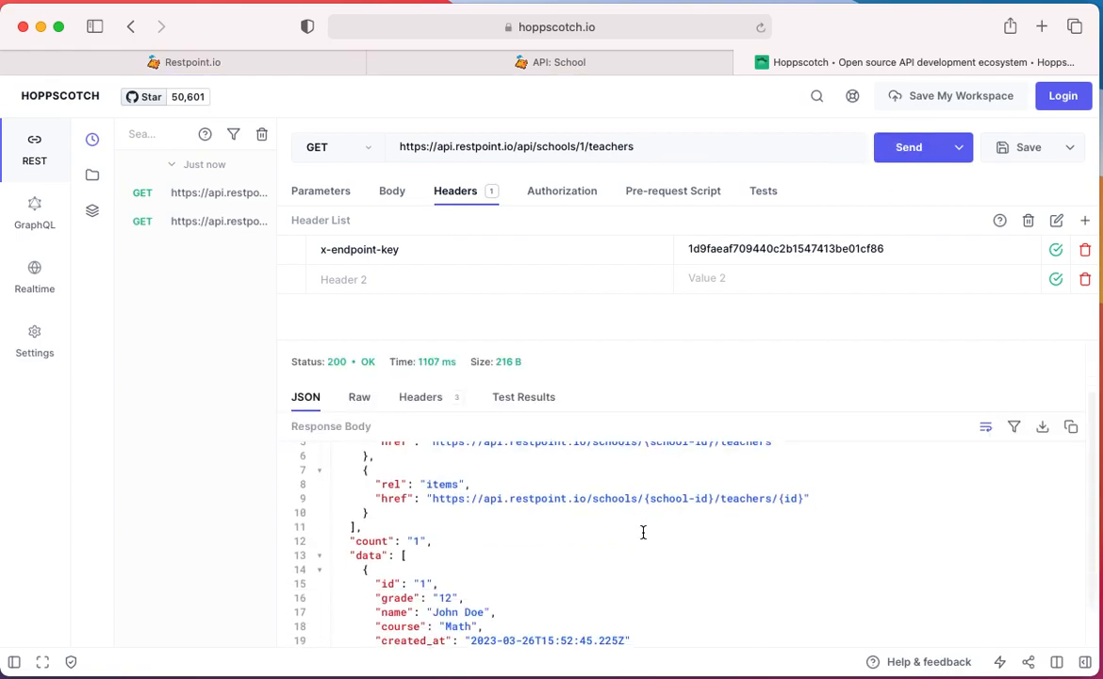
scroll(643, 533, down, 2)
scroll(645, 532, up, 5)
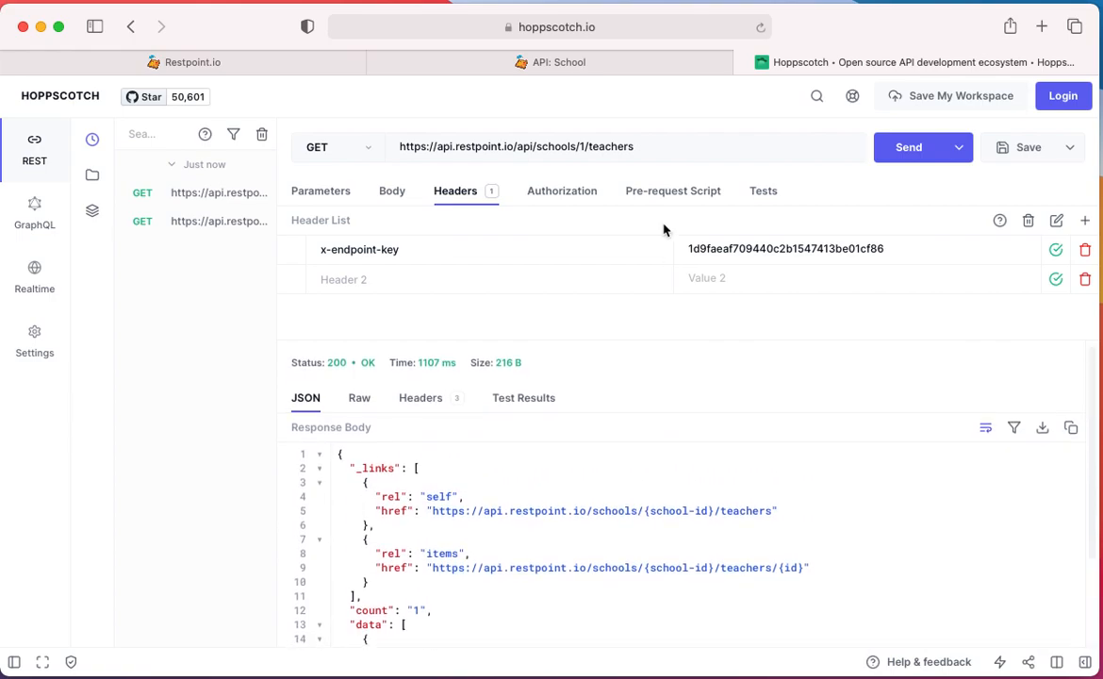
double_click(562, 142)
shift+click(630, 147)
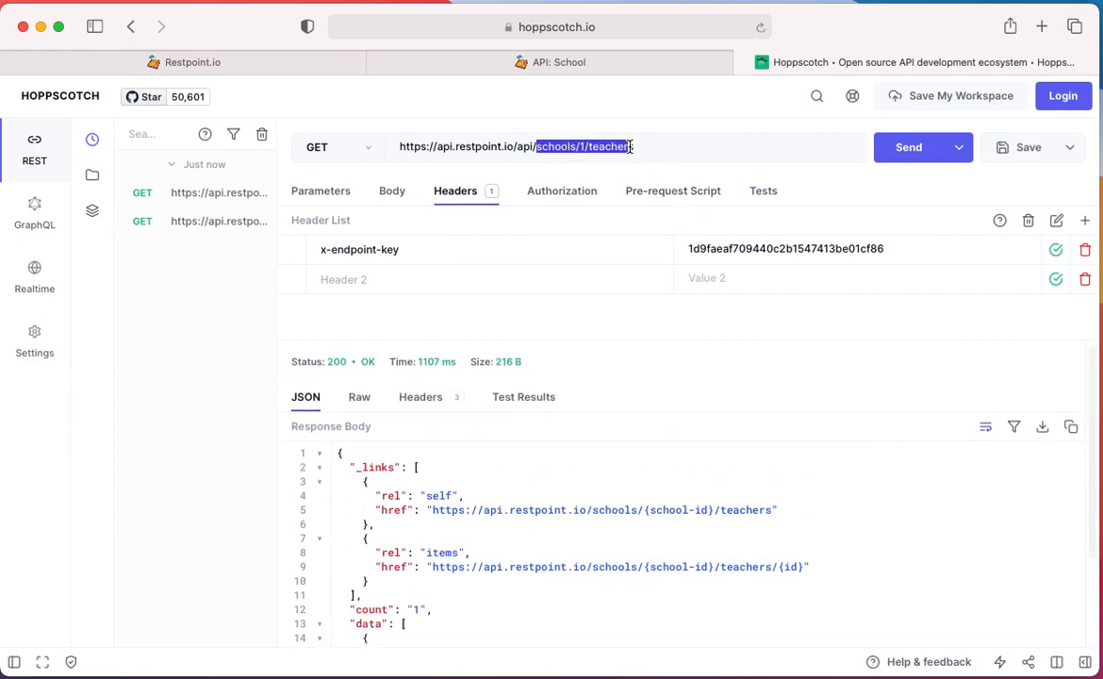
text(favorite-)
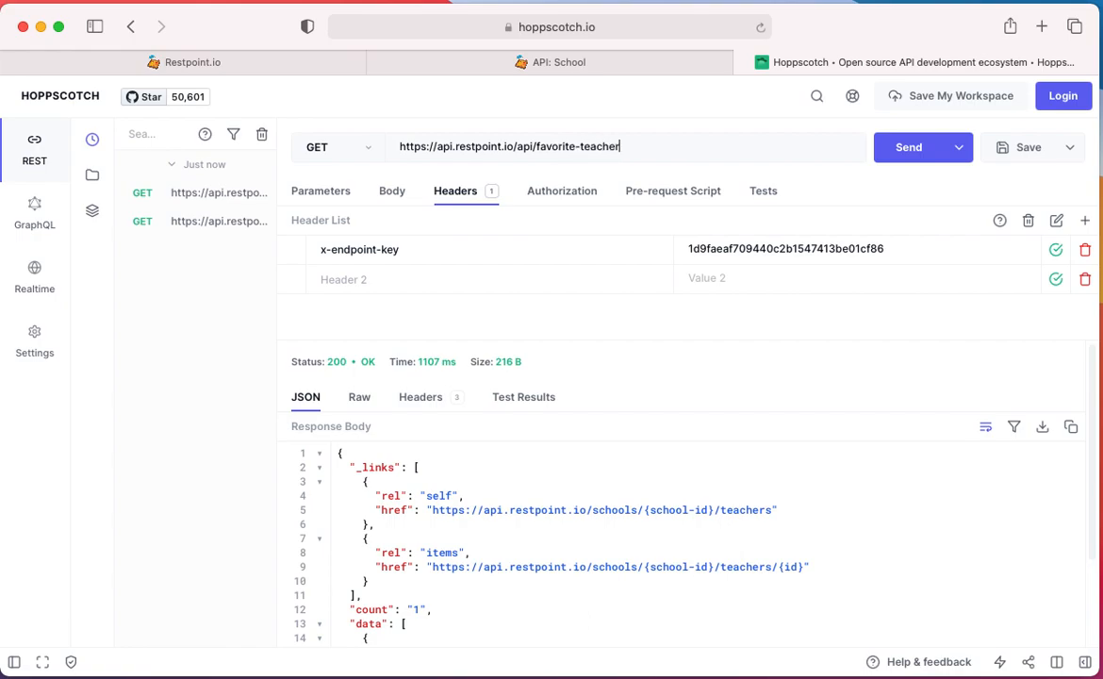
key(Return)
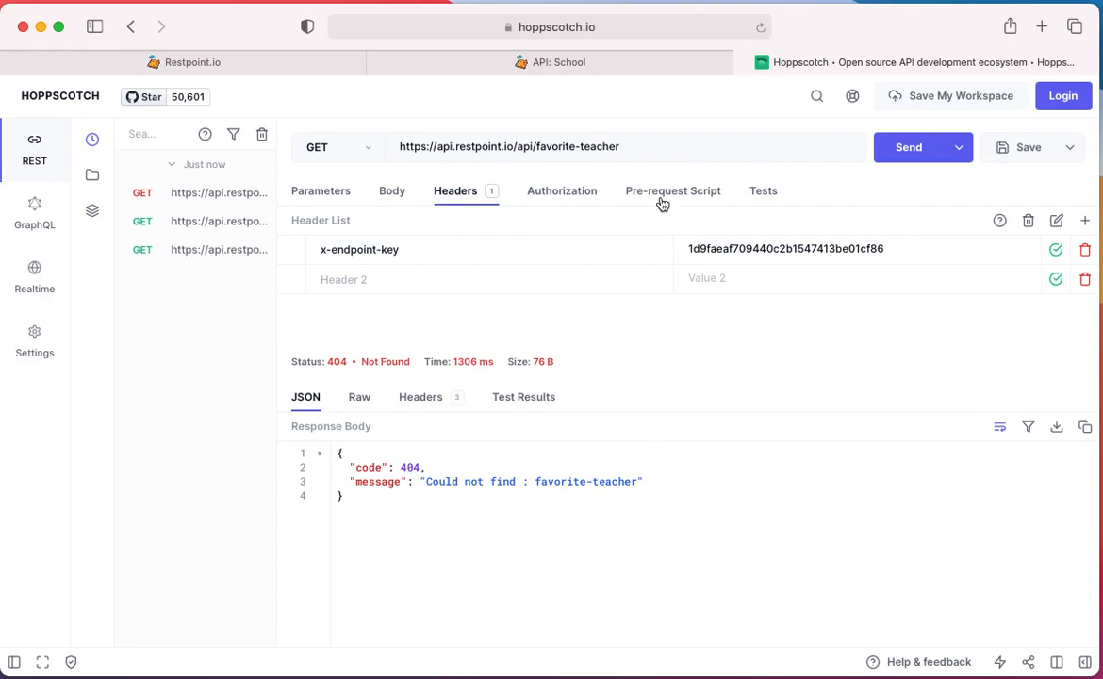
click(547, 64)
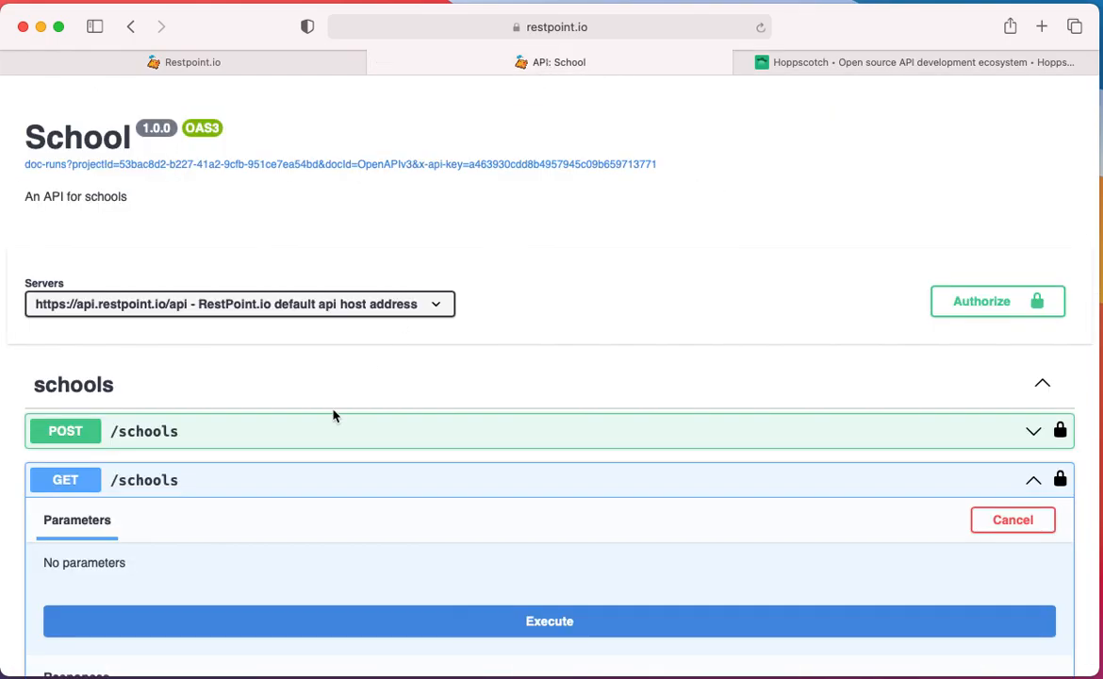
- Copy the favourite-teacher path from Restpoint.io into Hoppscotch's URL and send it, getting 200 OK with the grade 12 Math teacher
click(252, 64)
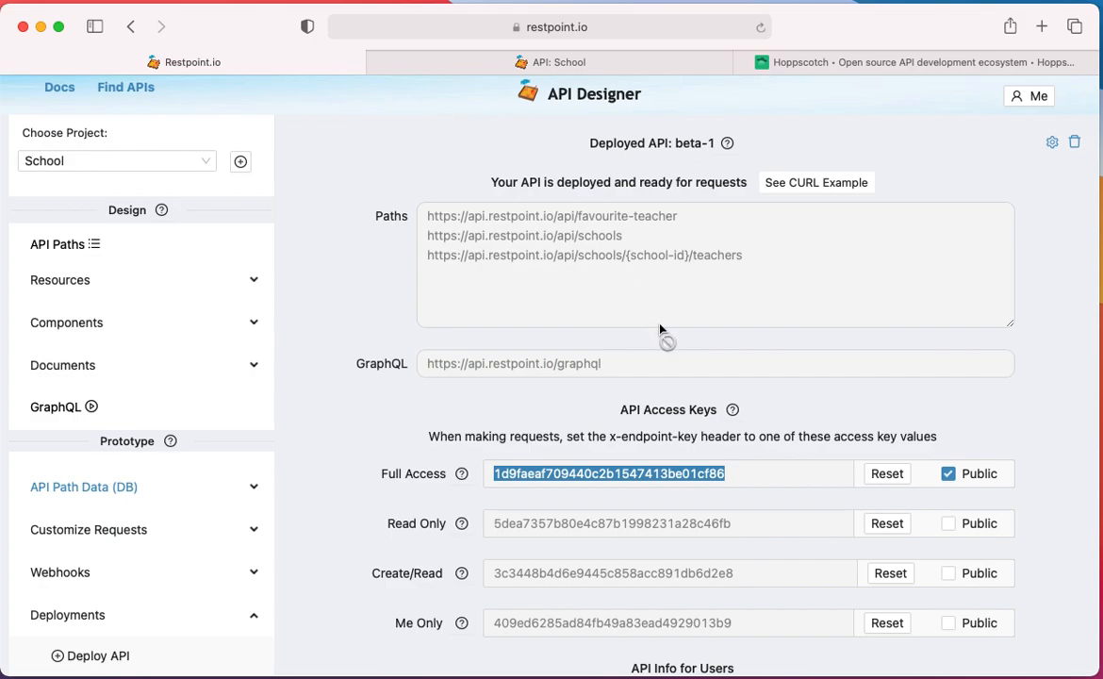
drag(577, 216, 660, 216)
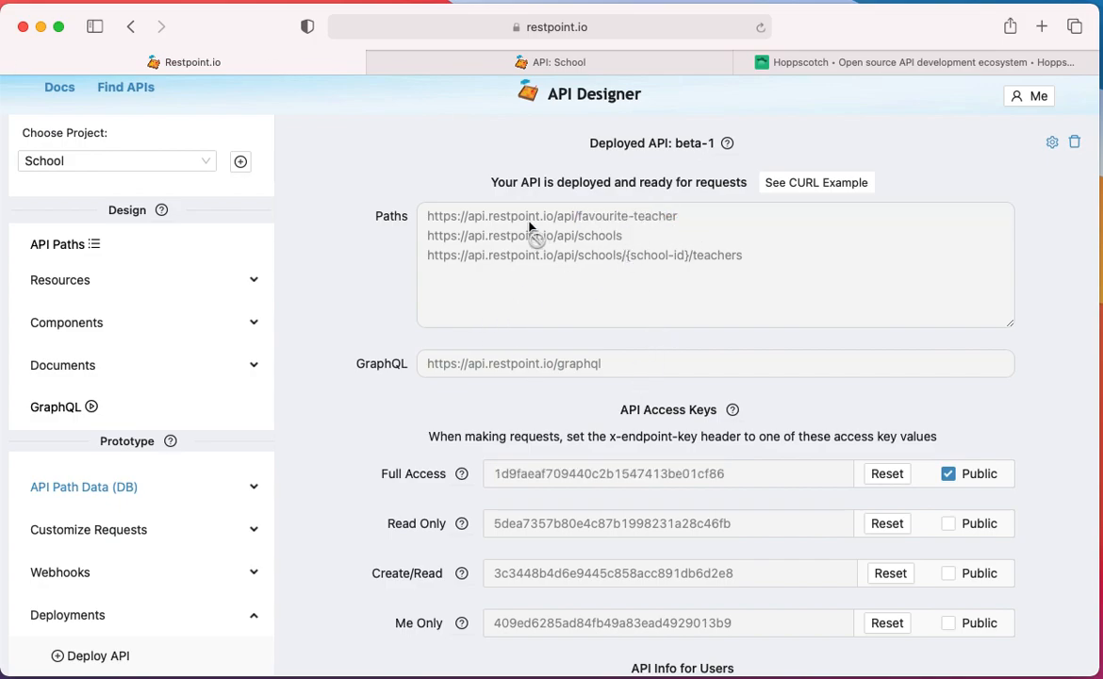
triple_click(492, 216)
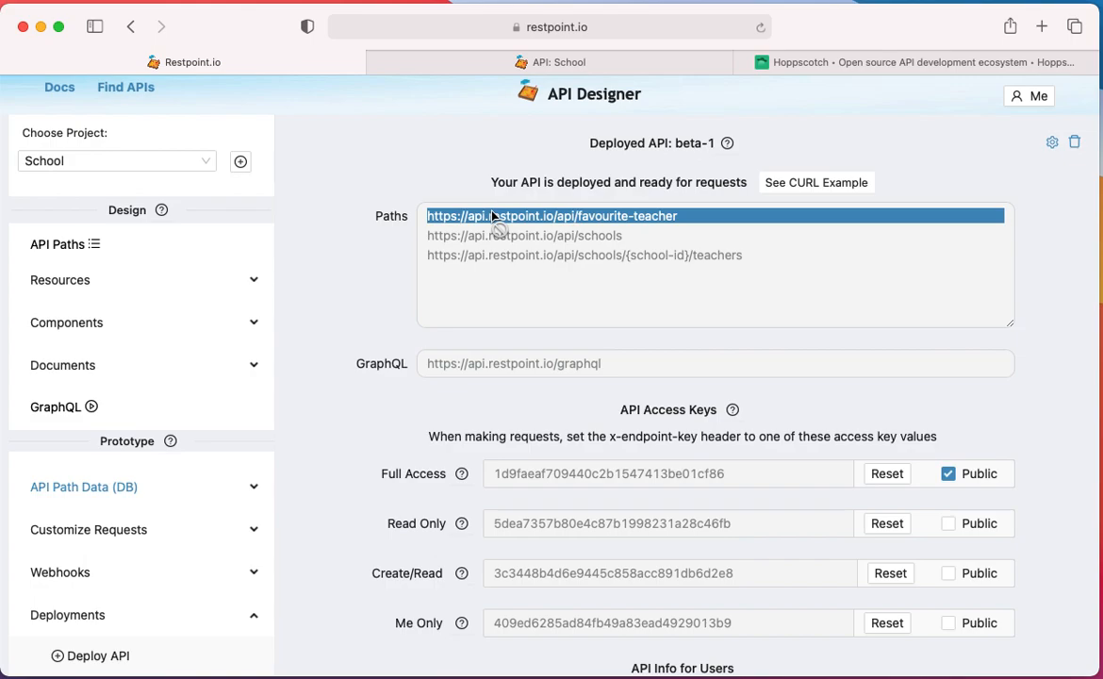
click(833, 63)
triple_click(492, 146)
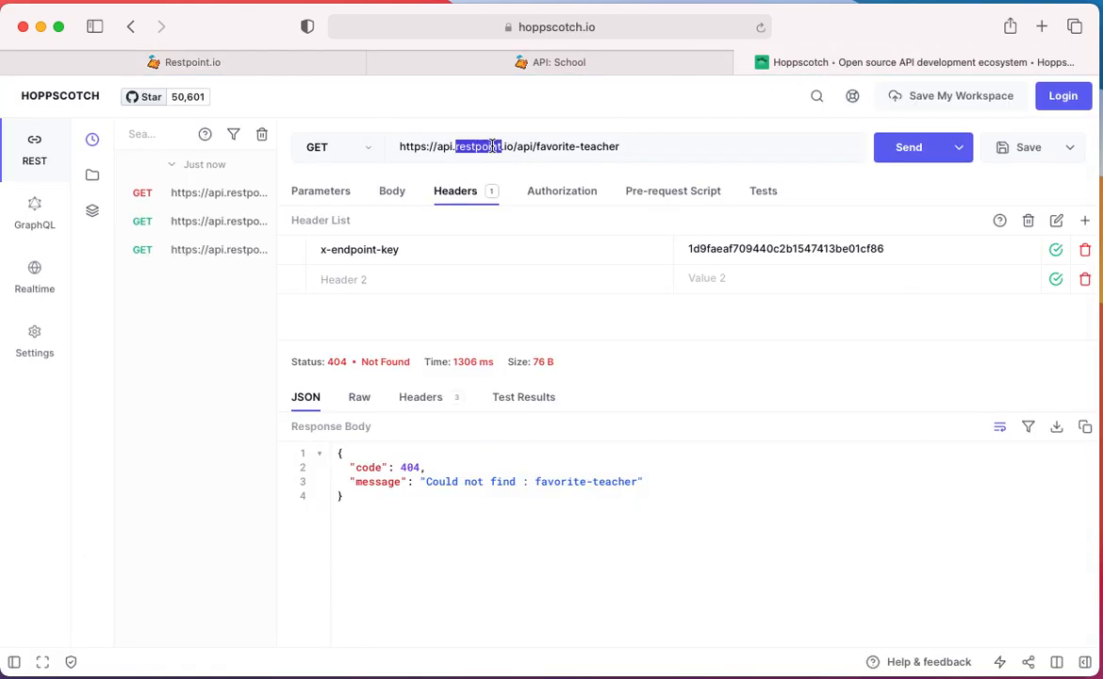
text(https://api.restpoint.io/api/favourite-teacher)
click(908, 148)
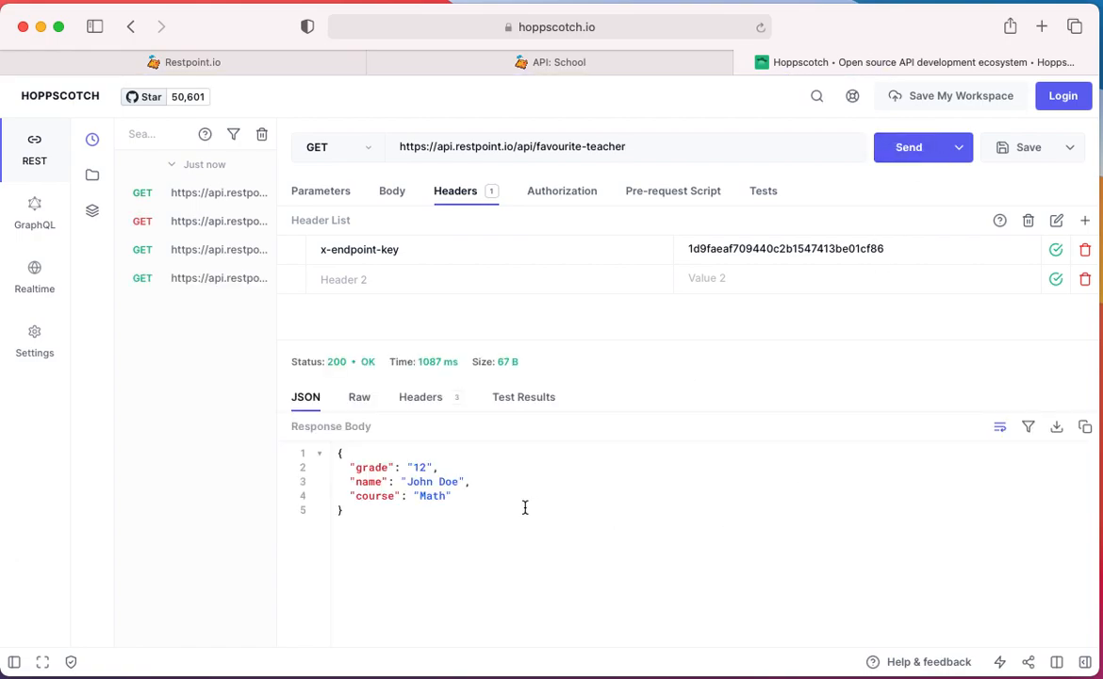
- Back in Restpoint.io, show the School project's API Paths list with favourite-teacher, schools and teachers
click(230, 60)
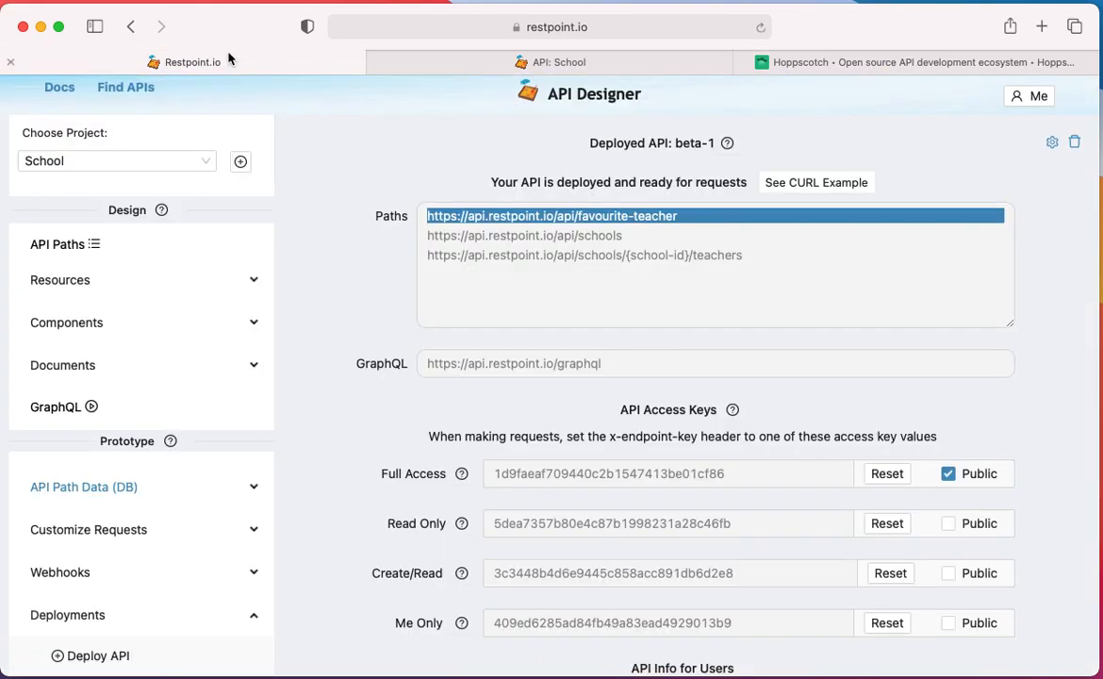
click(547, 263)
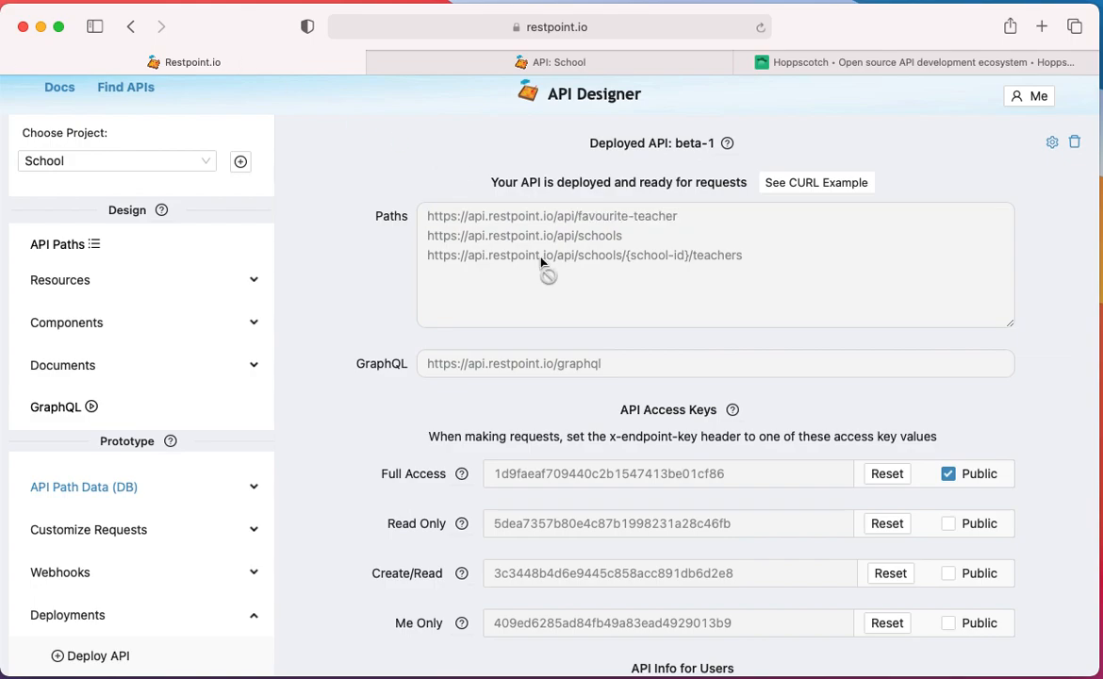
scroll(544, 263, down, 3)
scroll(541, 263, up, 3)
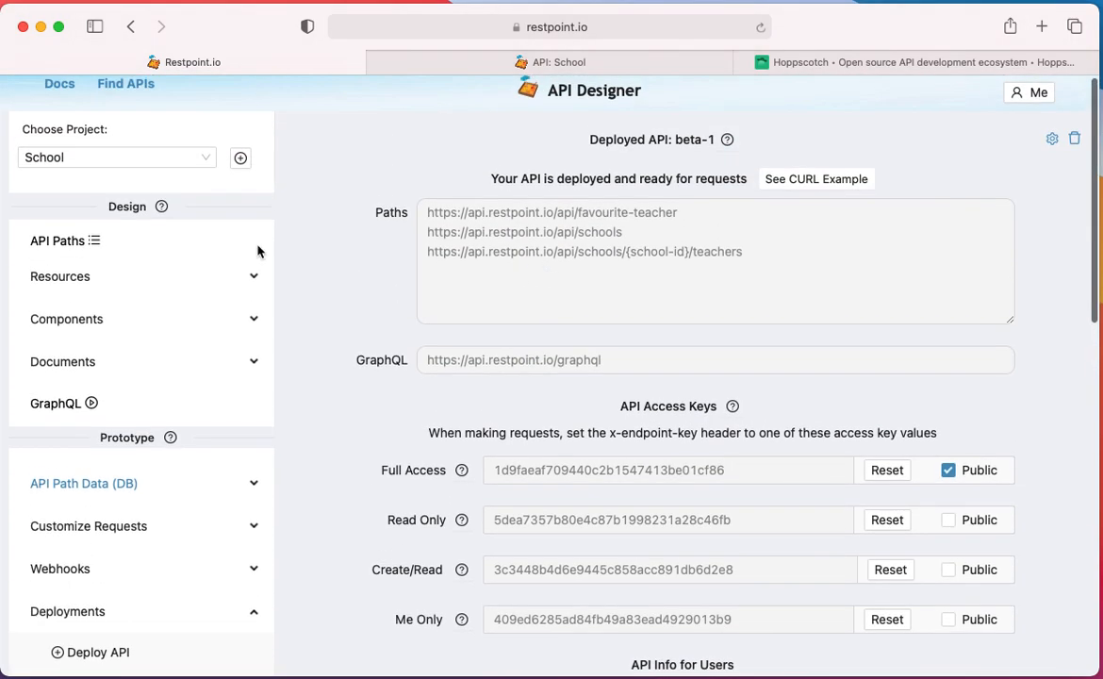
click(66, 241)
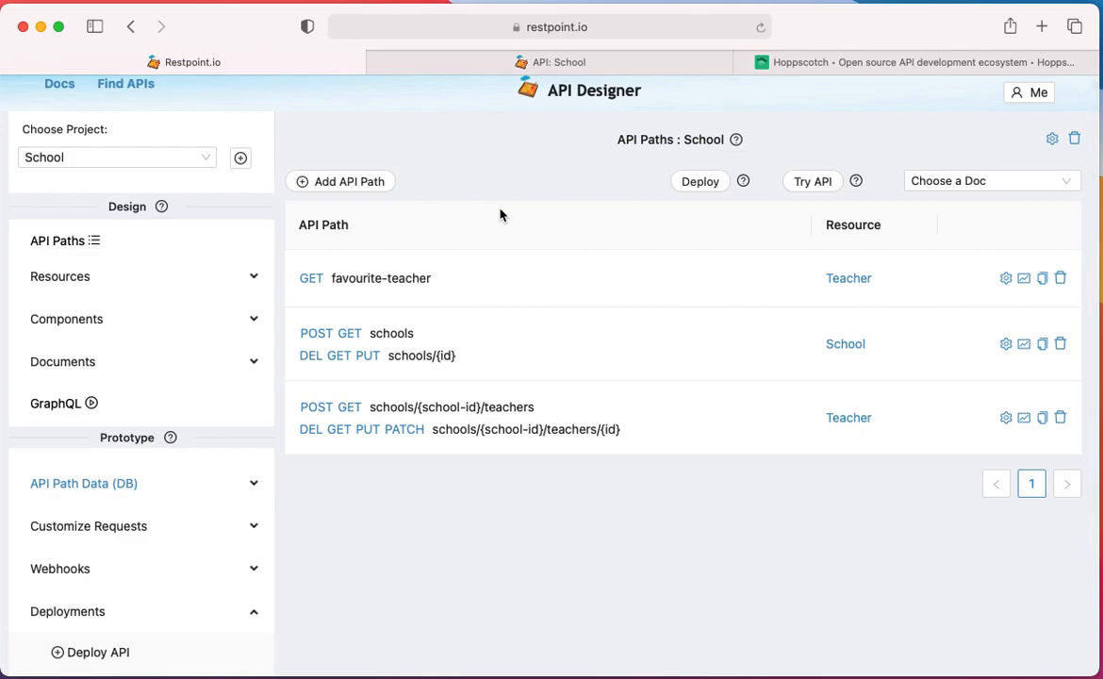
- Collapse the Deployments section and browse the Choose a Doc list without picking a document
click(131, 612)
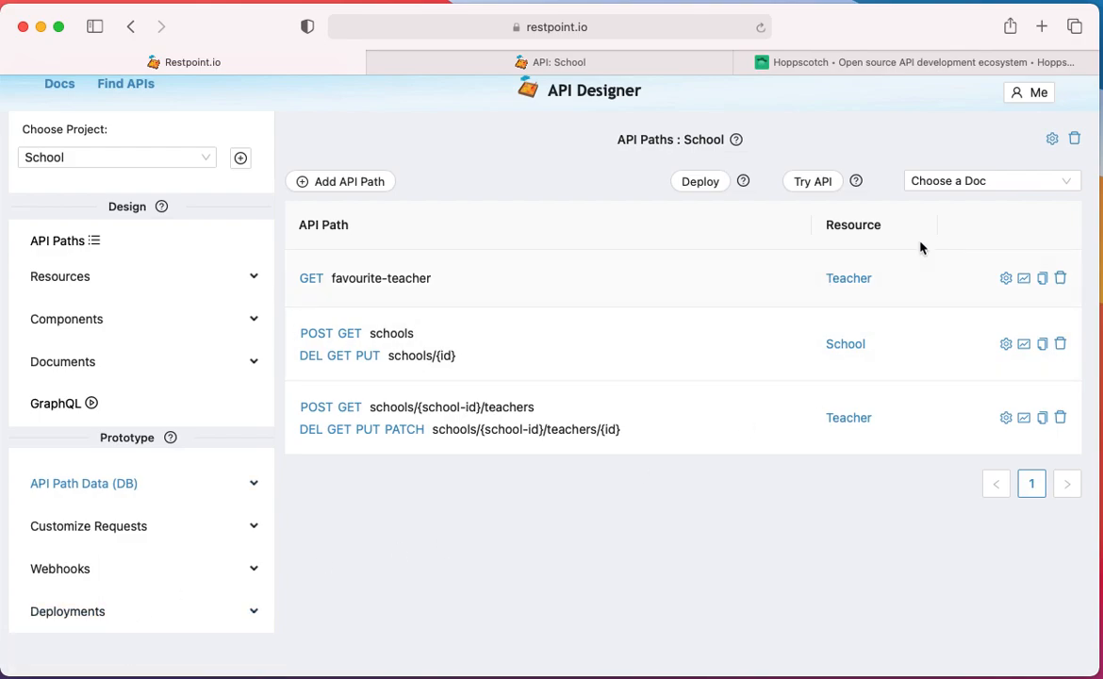
click(948, 184)
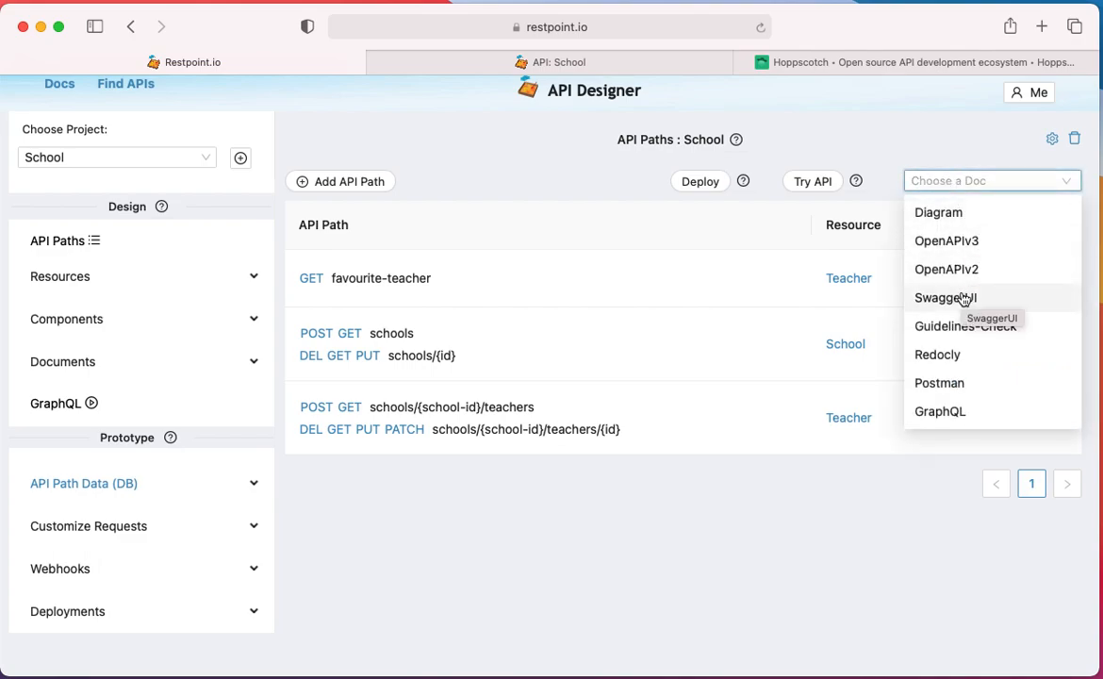
scroll(941, 370, down, 1)
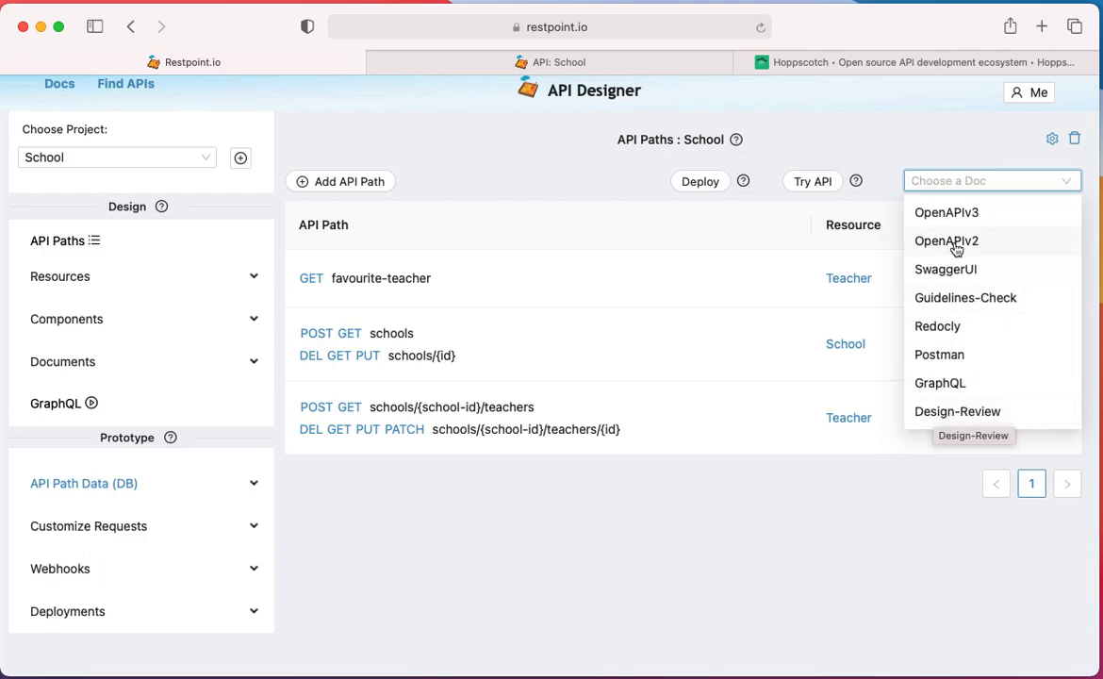
scroll(954, 247, up, 1)
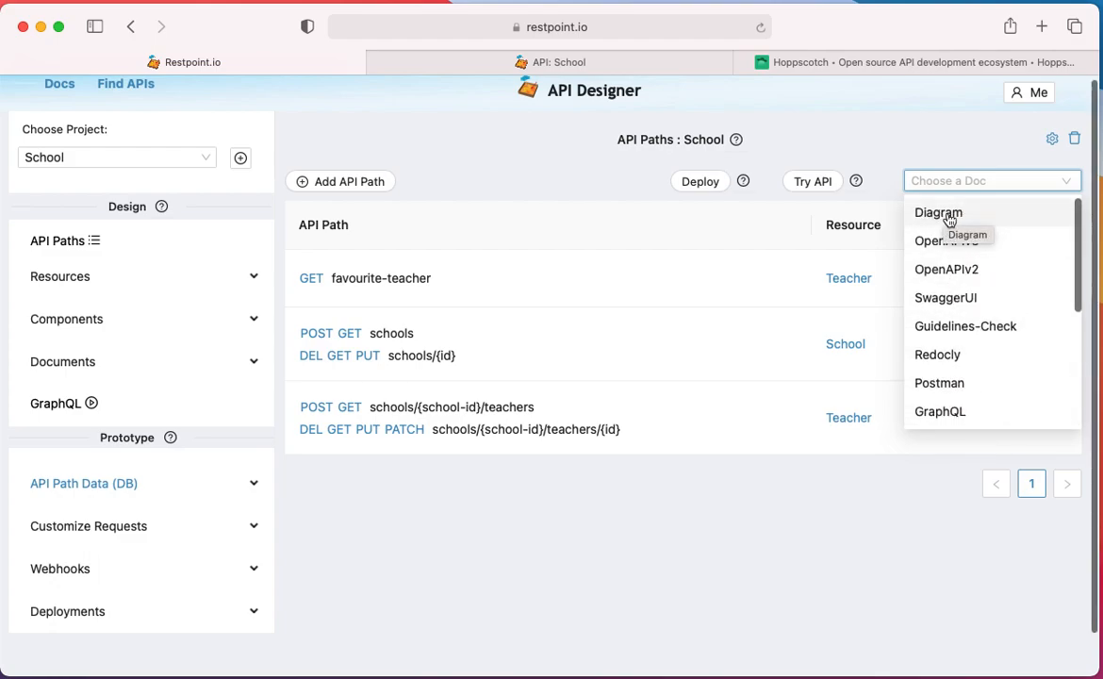
click(510, 185)
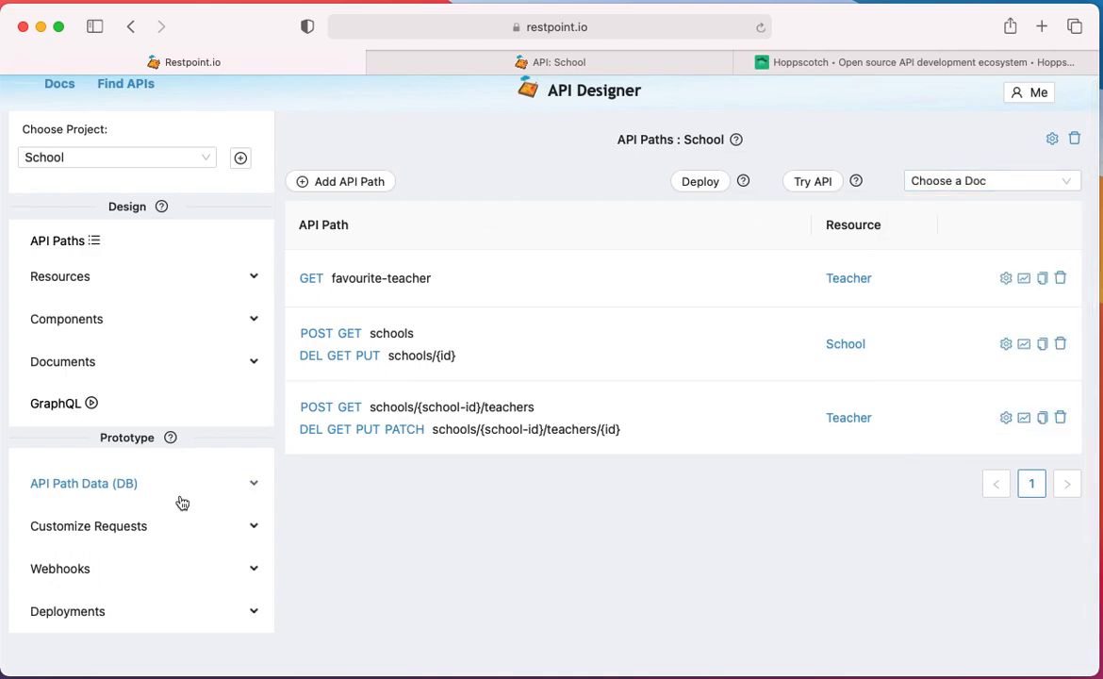
scroll(159, 499, down, 1)
click(110, 313)
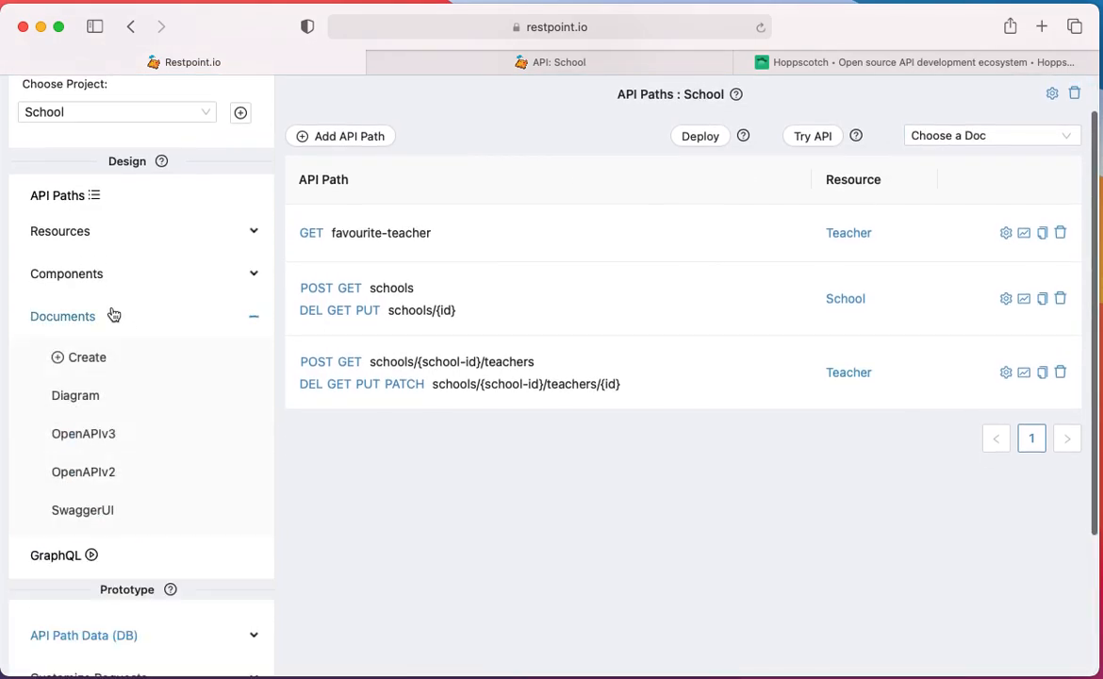
click(100, 317)
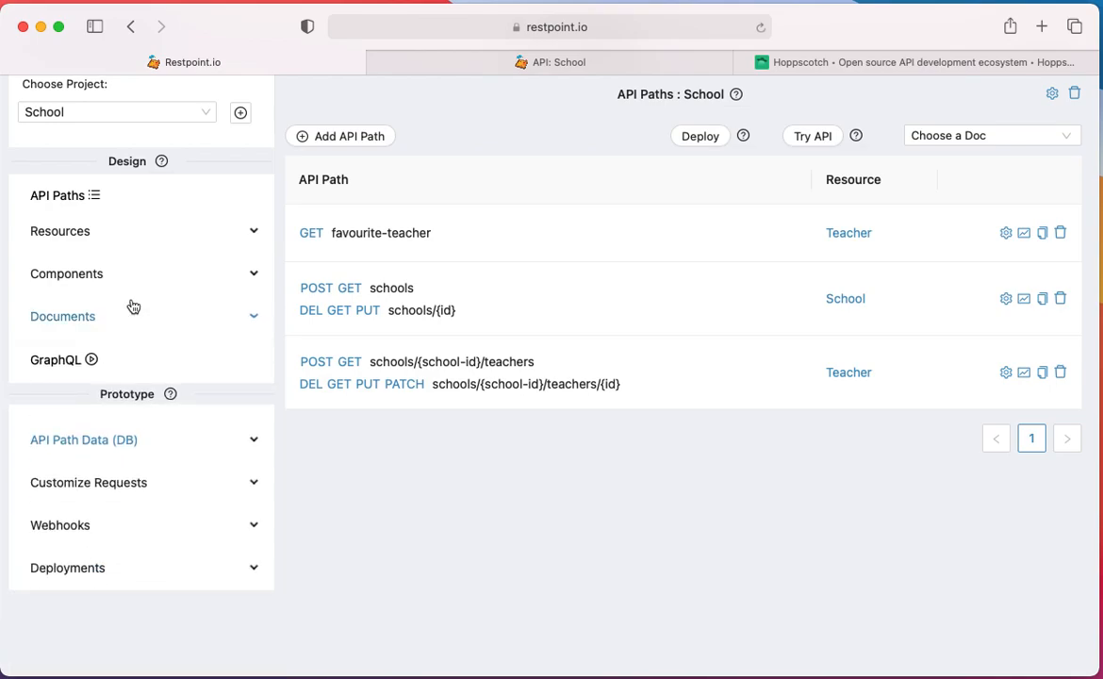
scroll(563, 276, up, 1)
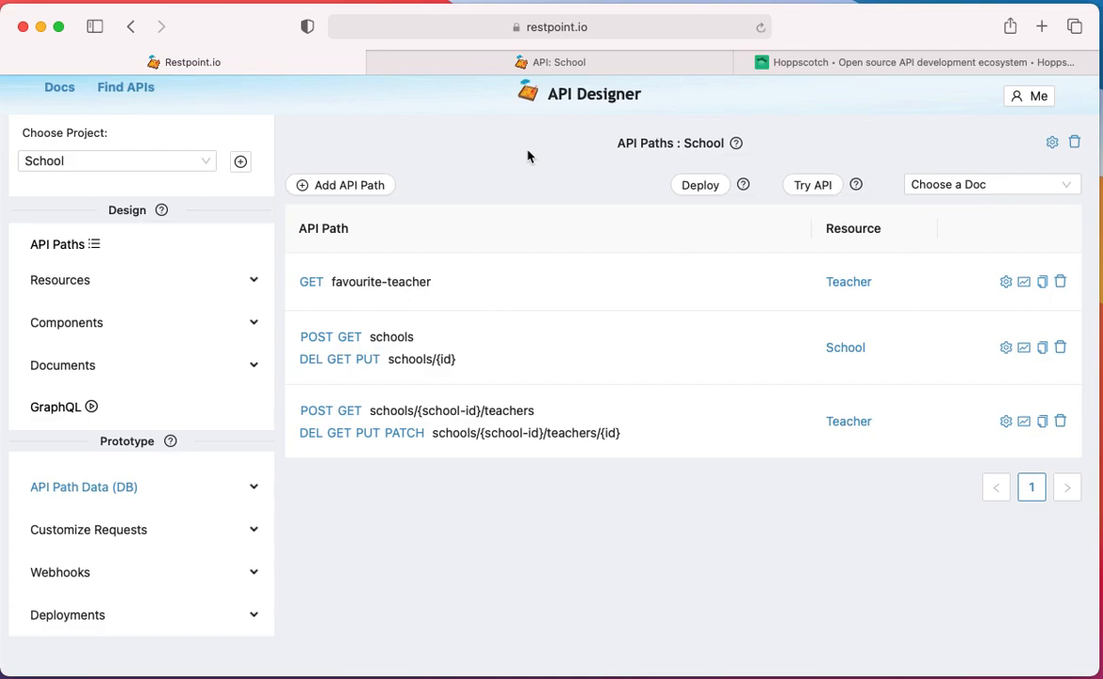
scroll(518, 246, down, 1)
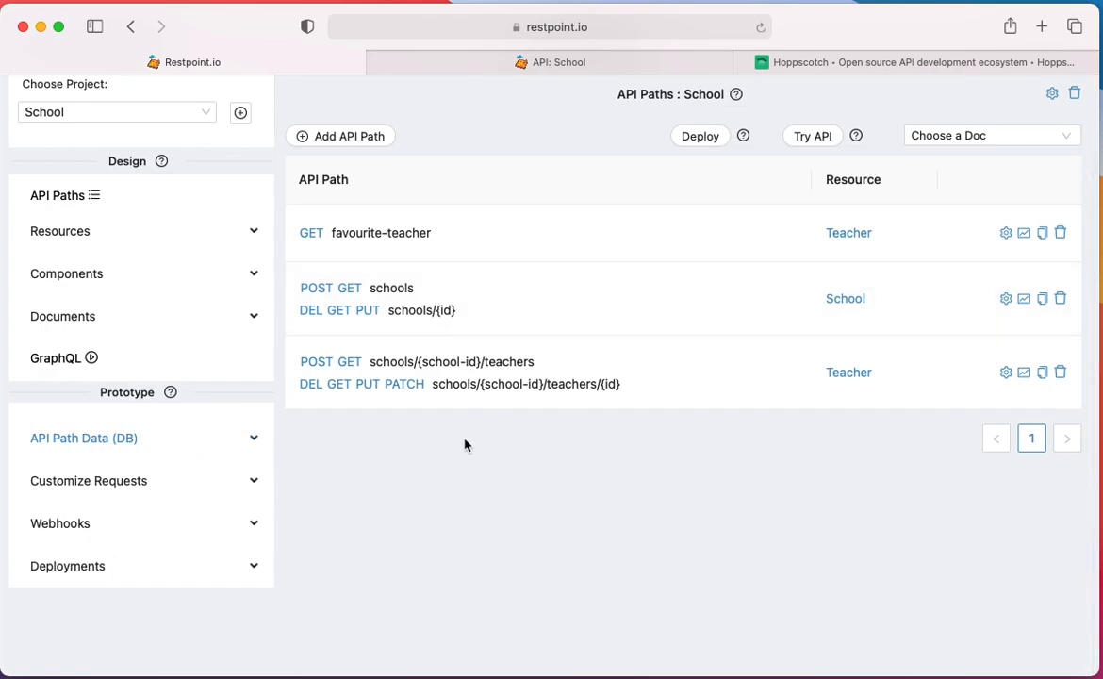
click(122, 492)
click(138, 485)
click(106, 532)
click(106, 533)
scroll(481, 542, up, 2)
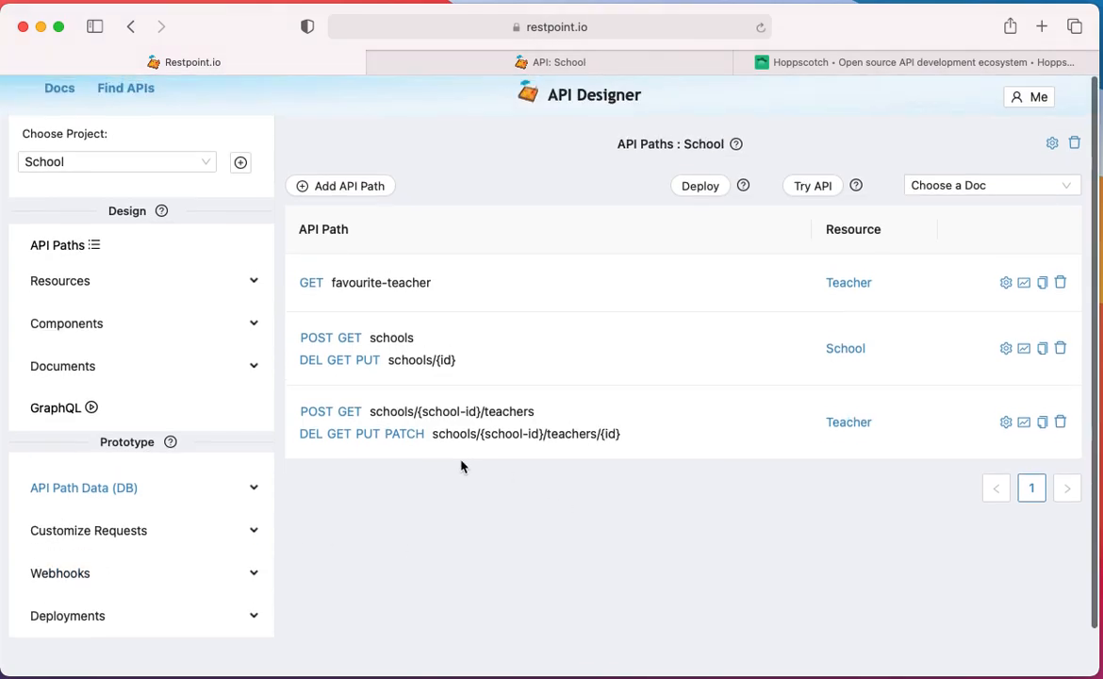